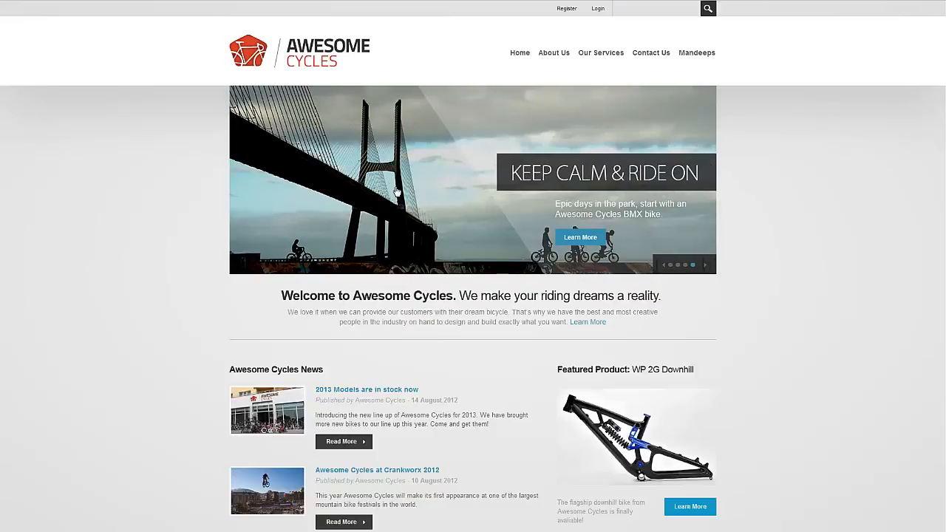
Scroll the Awesome Cycles home page and bring up the Mandeeps menu listing Live Tabs.
scroll(574, 154, "down", 2)
scroll(572, 154, "up", 2)
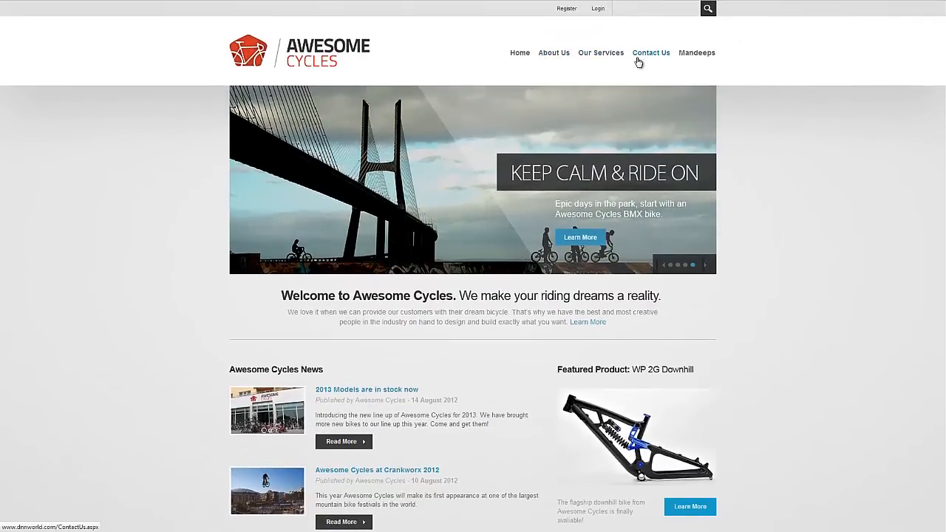
mouse_move(706, 62)
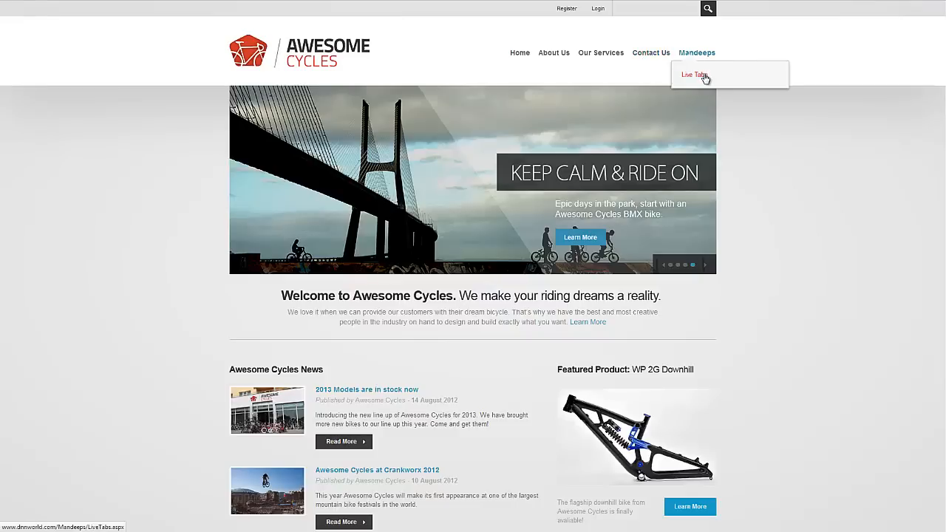
Log in with the host administrator credentials and open the Mandeeps > Live Tabs page.
left_click(703, 76)
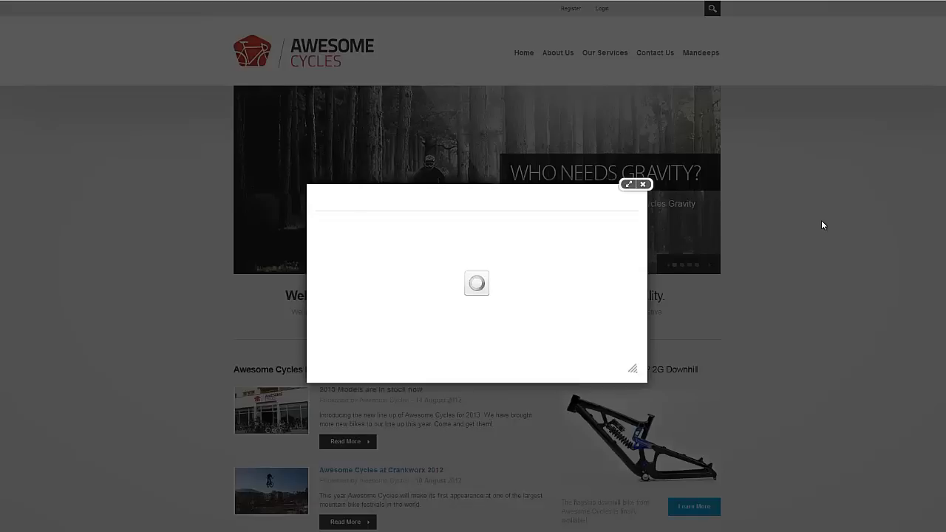
type("host")
key("Tab")
type("pa")
key("Return")
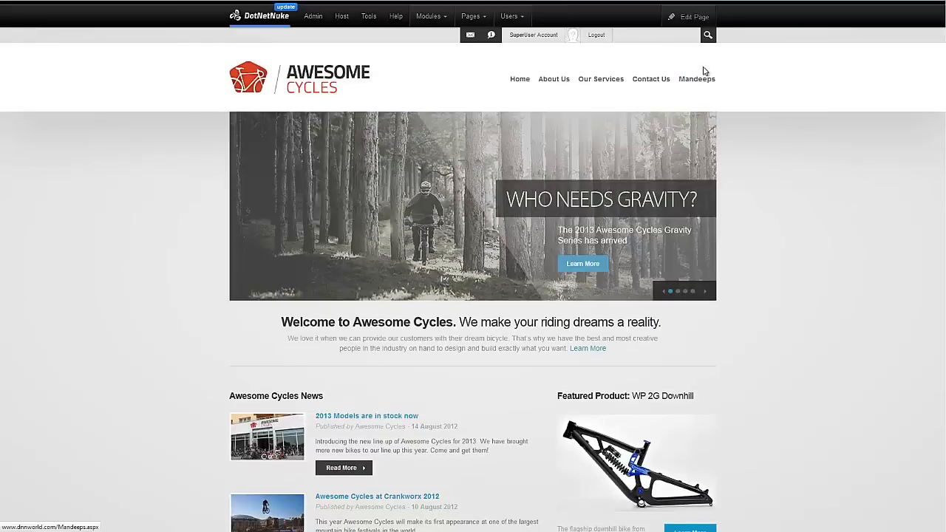
mouse_move(706, 76)
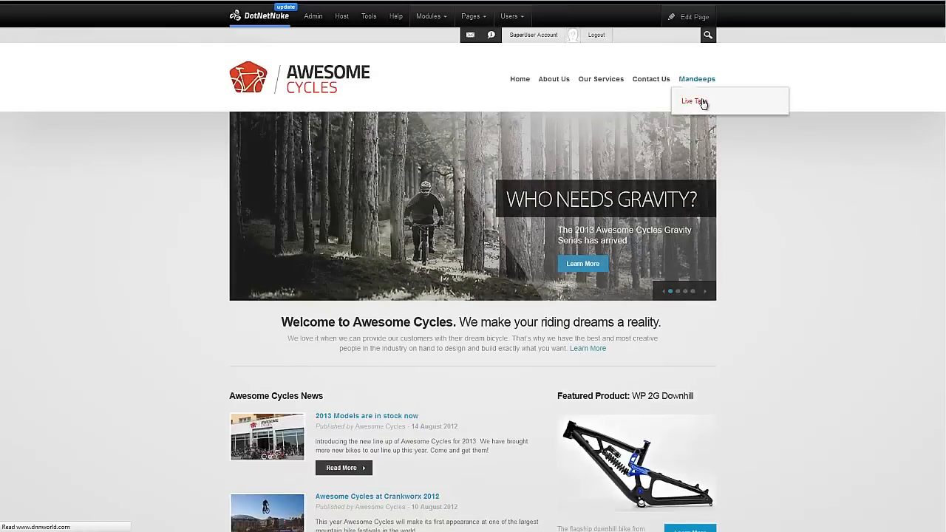
left_click(694, 101)
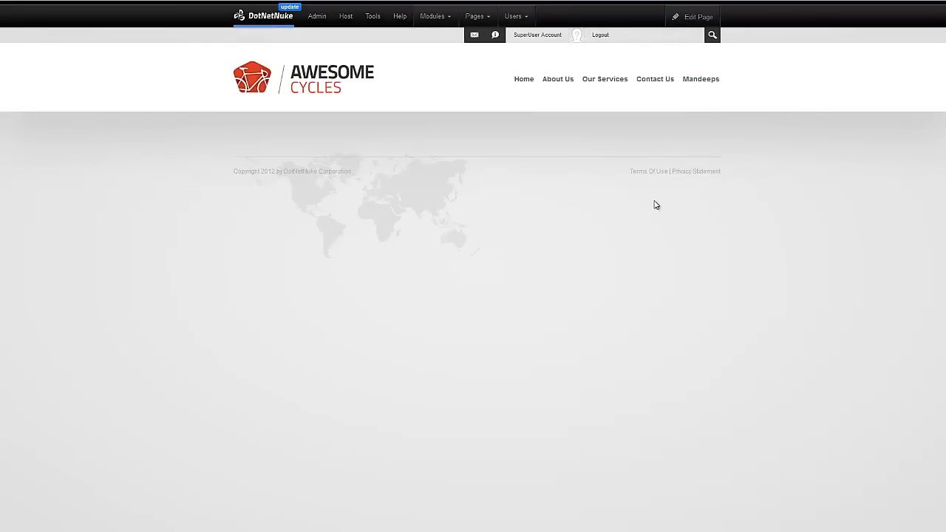
Add the Live Tabs module from All Categories to the page's contentPane.
mouse_move(435, 22)
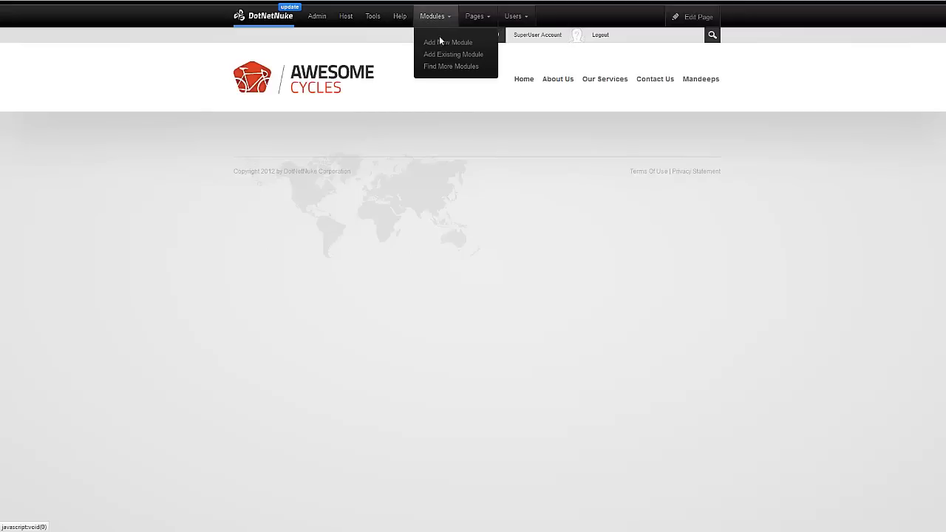
left_click(443, 43)
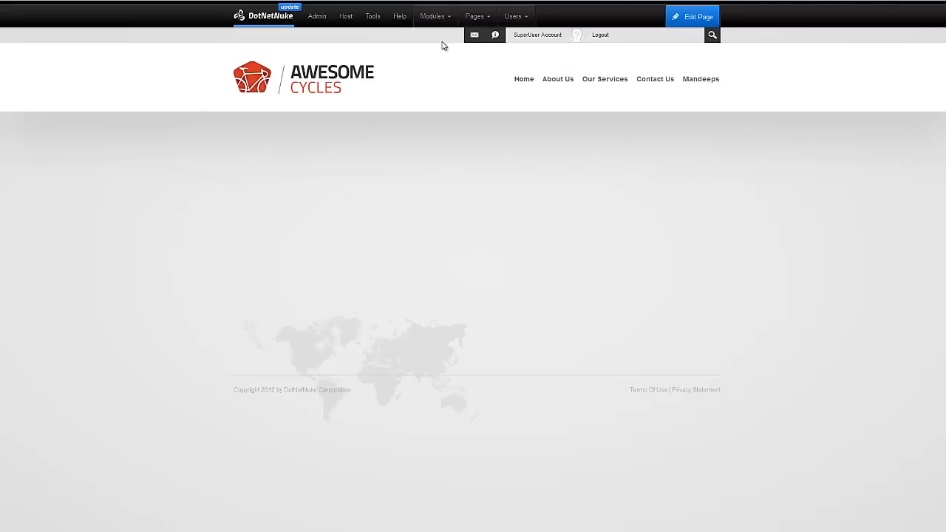
left_click(306, 40)
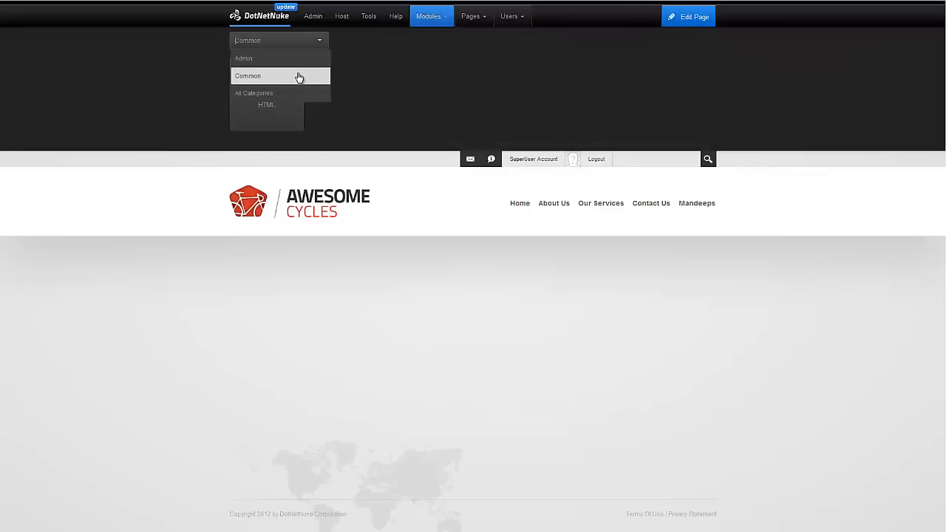
left_click(298, 94)
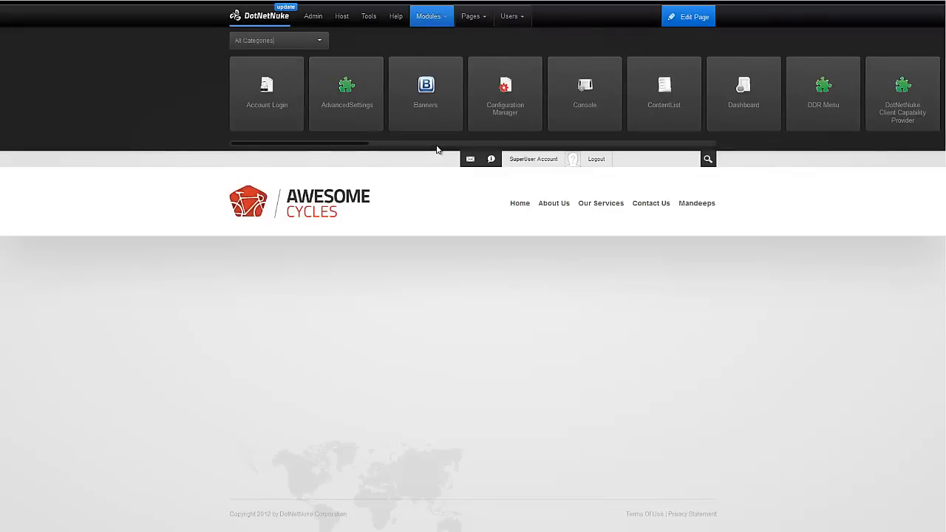
left_click(473, 144)
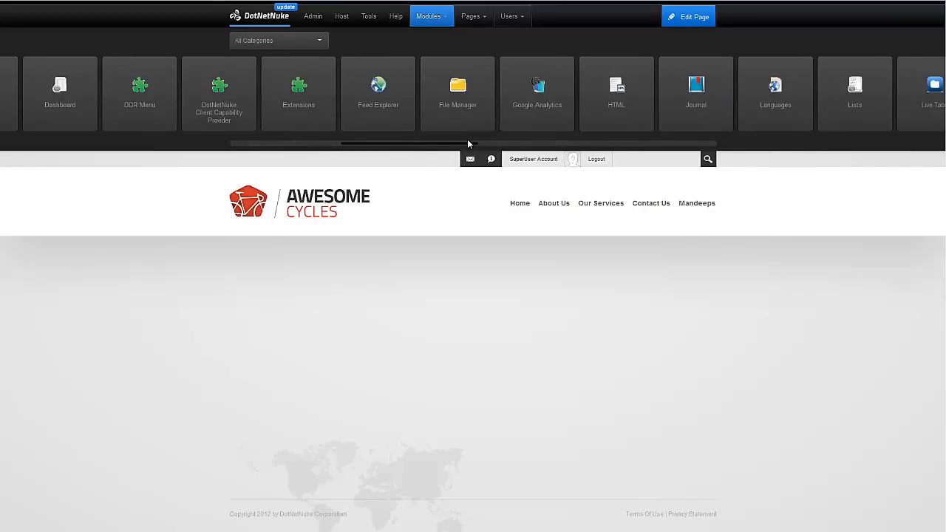
left_click_drag(467, 143, 528, 144)
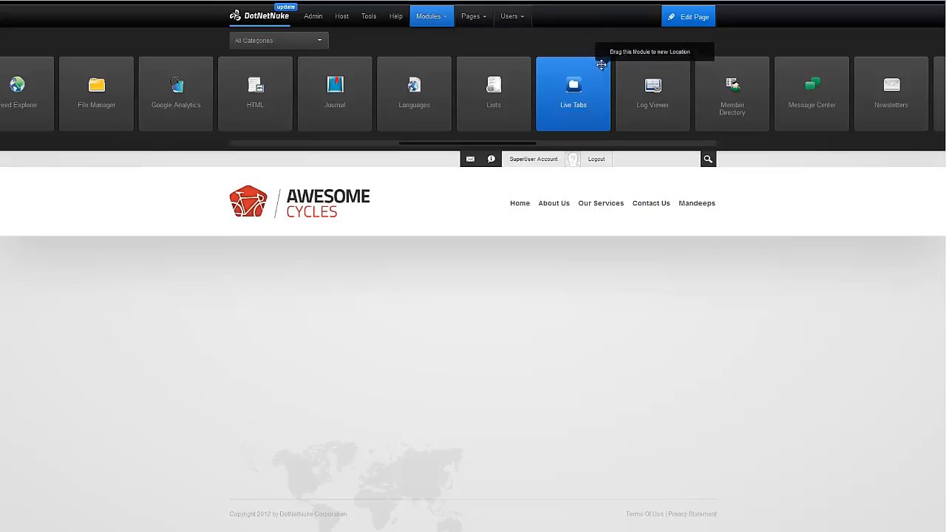
mouse_move(608, 64)
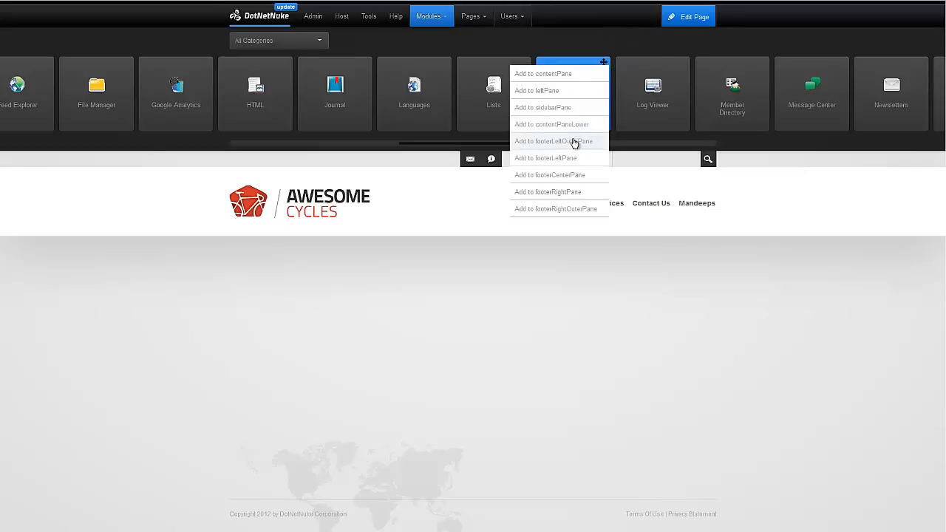
left_click(565, 79)
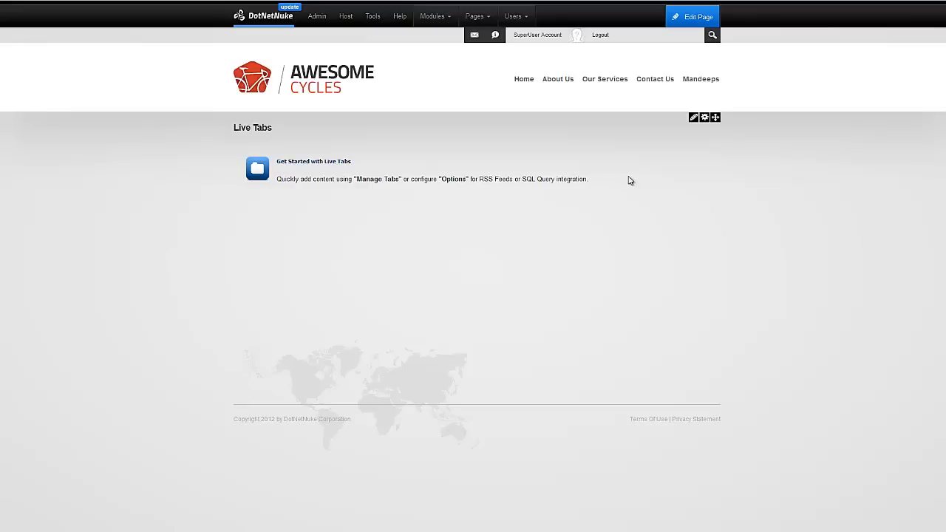
In Manage Tabs, add the Home and About Us tabs.
left_click(686, 133)
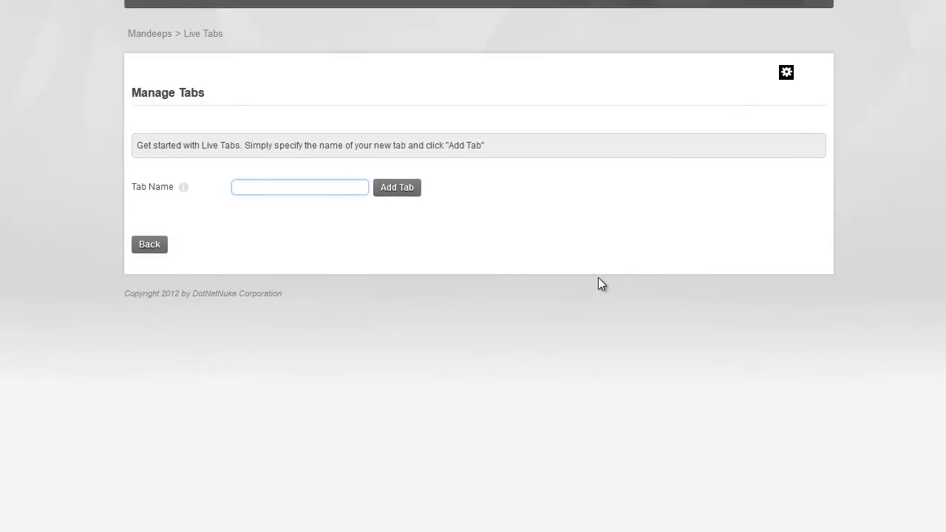
type("Home")
key("Return")
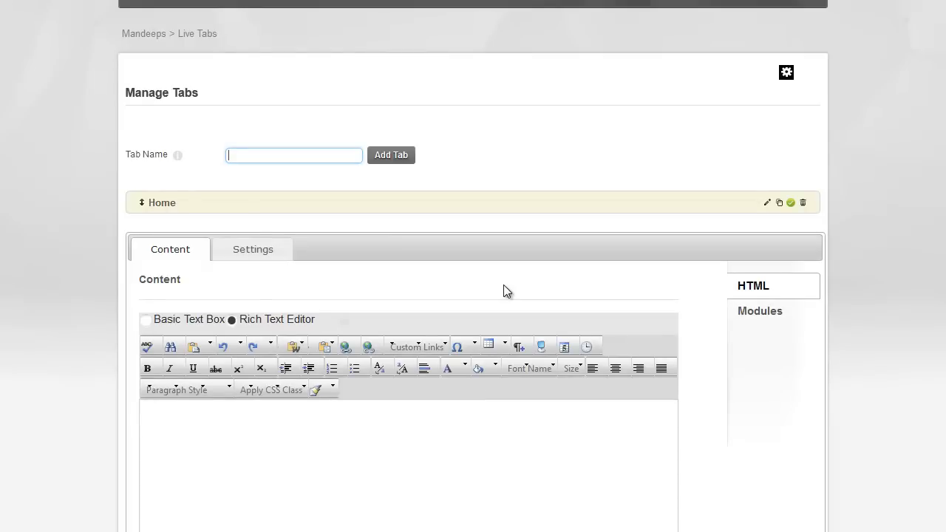
type("About Us")
key("Return")
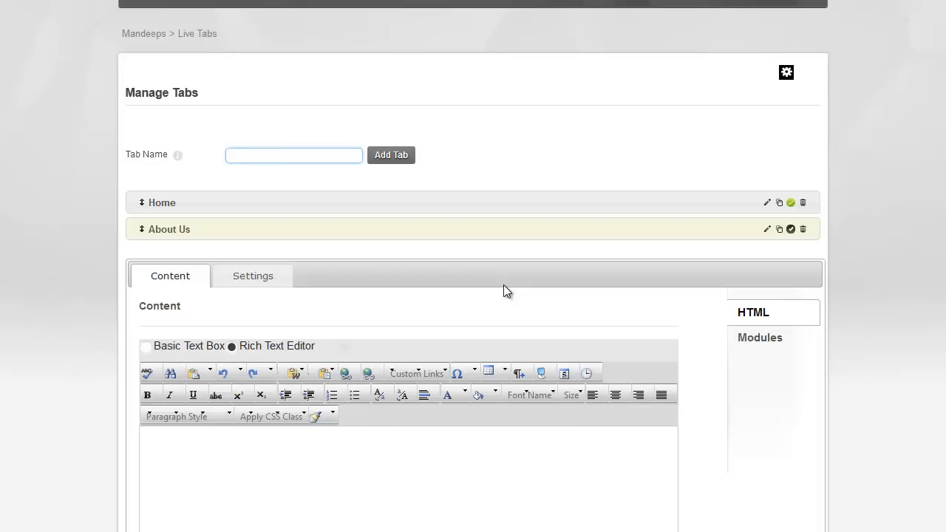
Add the Our Services and Contact Us tabs, correcting the mistyped Contact Us name.
type("Our Services")
key("Return")
type("ontact")
key("ctrl+a")
type("Contact Us")
key("Return")
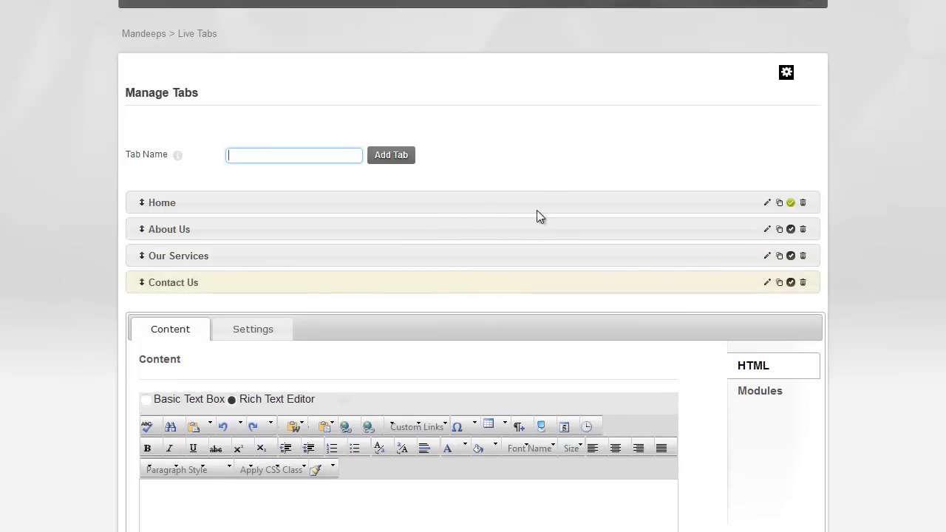
scroll(549, 189, "down", 2)
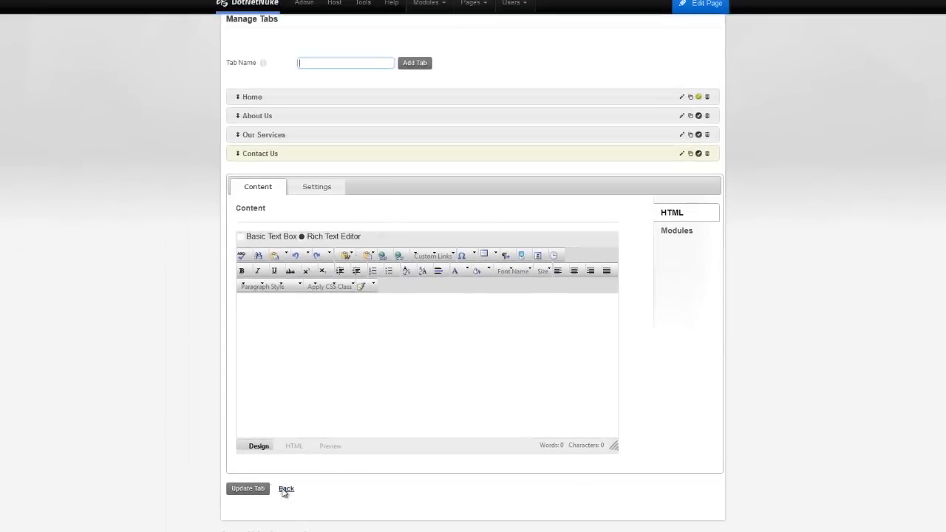
Return to the page and preview the About Us, Our Services and Home tabs.
left_click(284, 492)
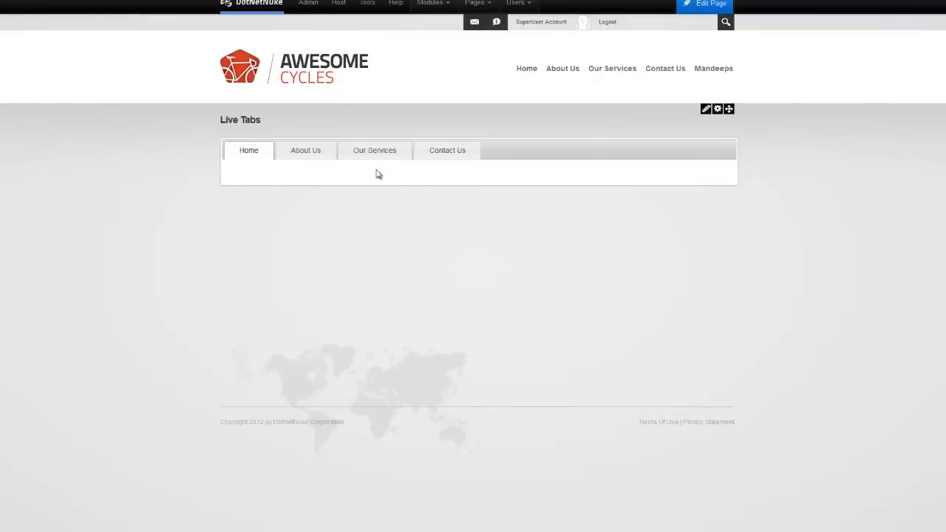
left_click(308, 155)
left_click(358, 158)
left_click(263, 153)
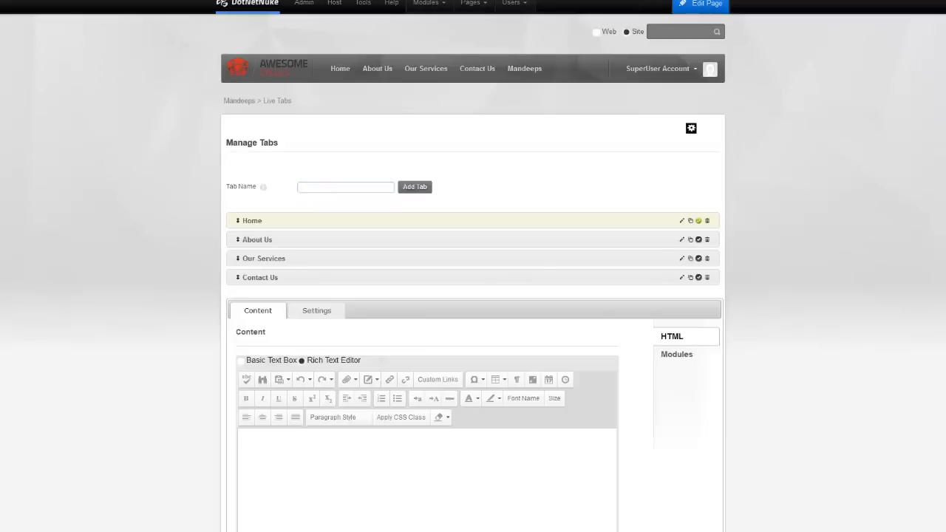
scroll(779, 232, "down", 3)
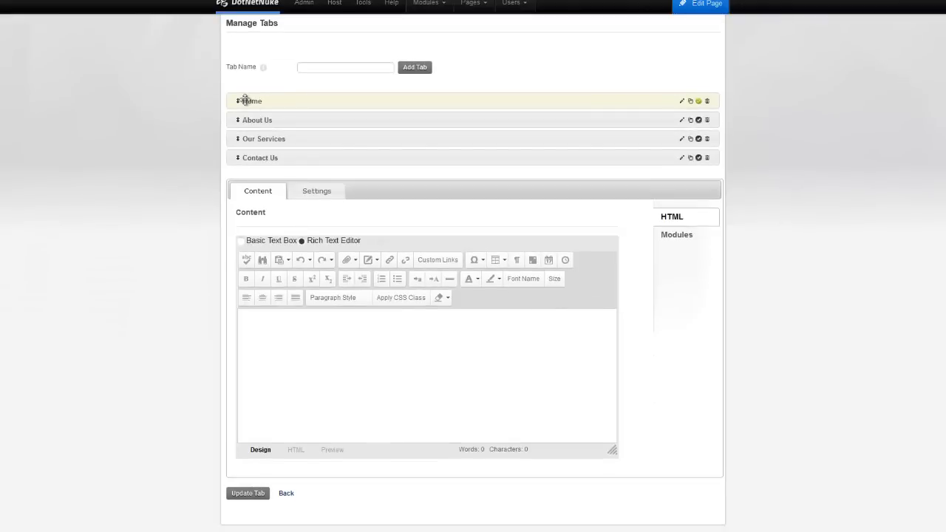
Paste sample Lorem ipsum text into the Home tab's content editor.
left_click(328, 365)
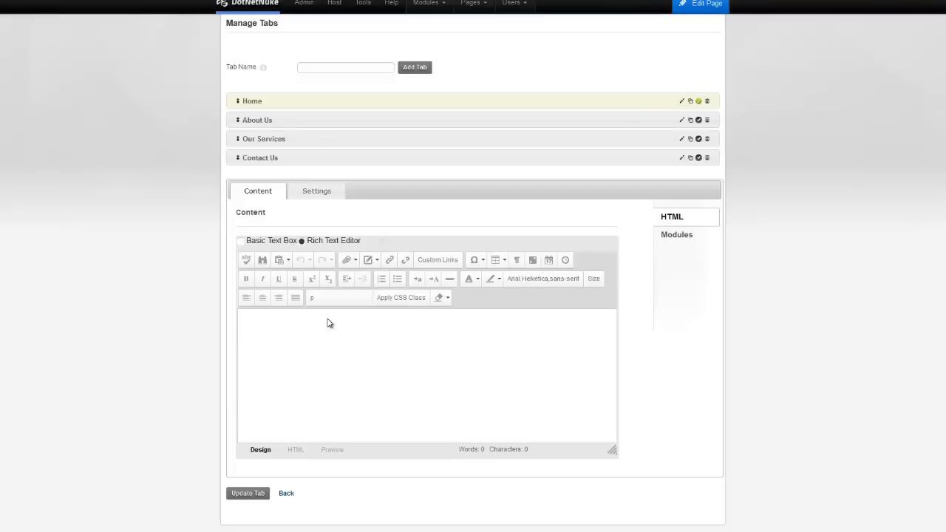
key("ctrl+v")
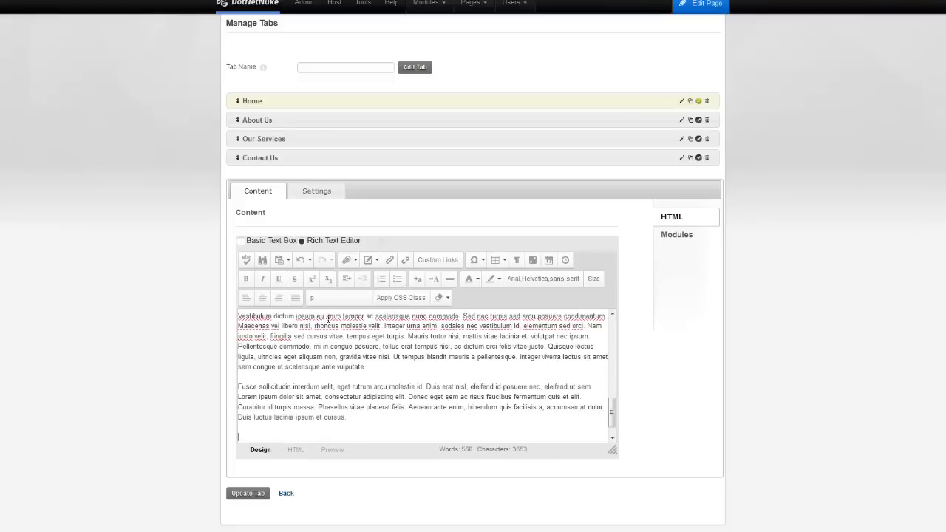
key("BackSpace")
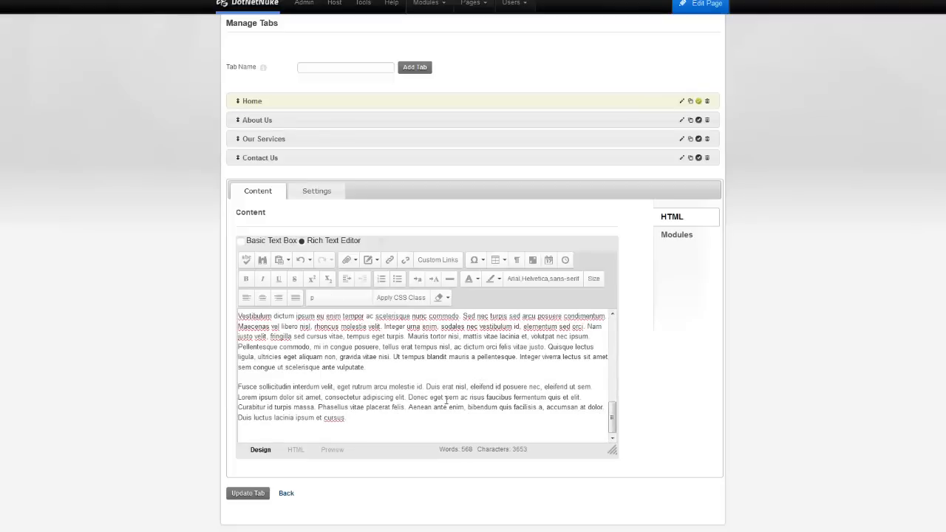
scroll(445, 400, "up", 10)
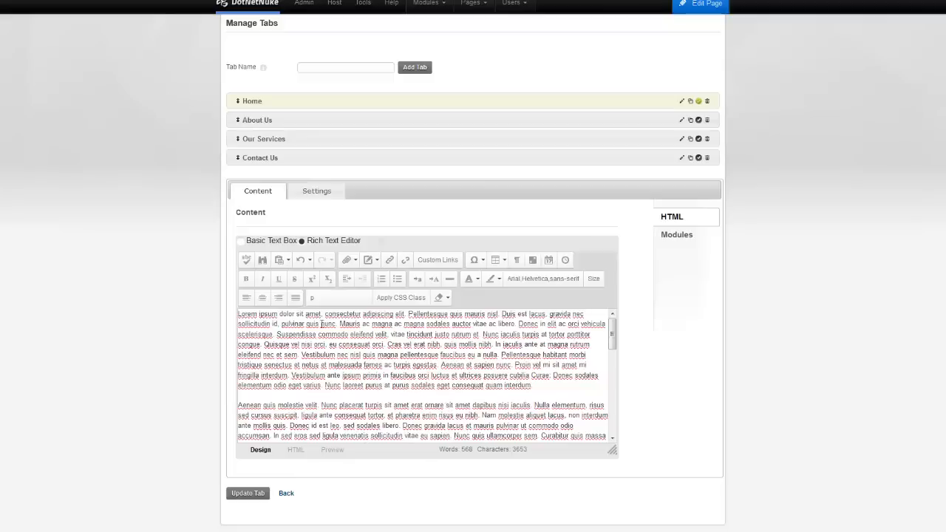
Make the phrase 'Lorem ipsum dolor sit amet' bold.
left_click_drag(238, 314, 312, 321)
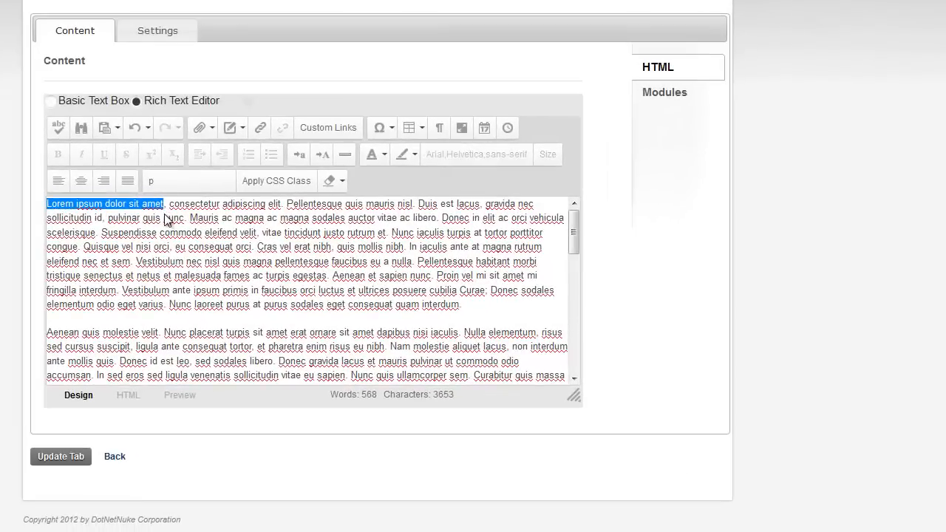
left_click(209, 253)
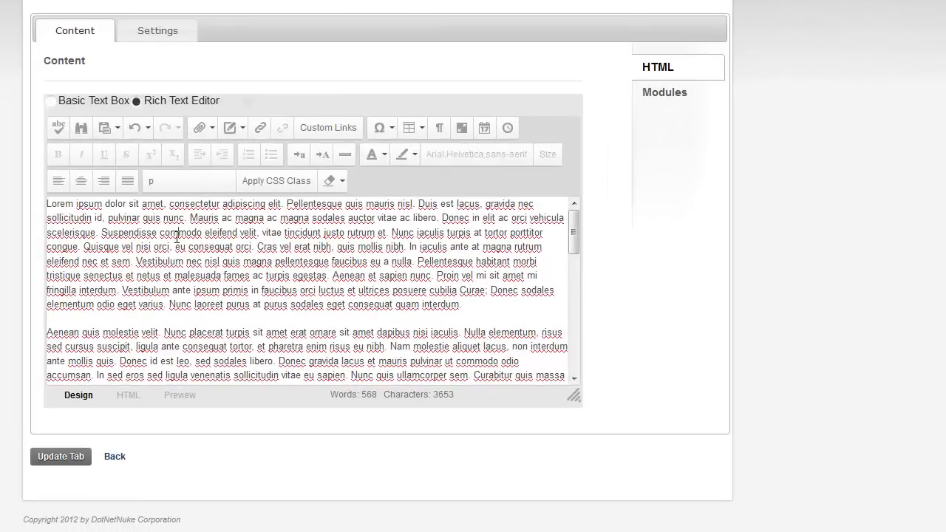
left_click_drag(143, 205, 49, 204)
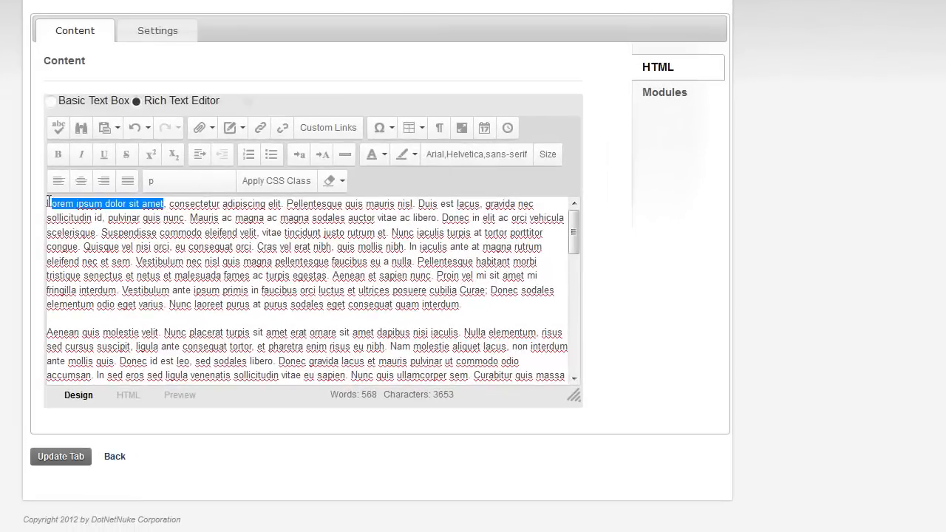
left_click(59, 157)
left_click(148, 248)
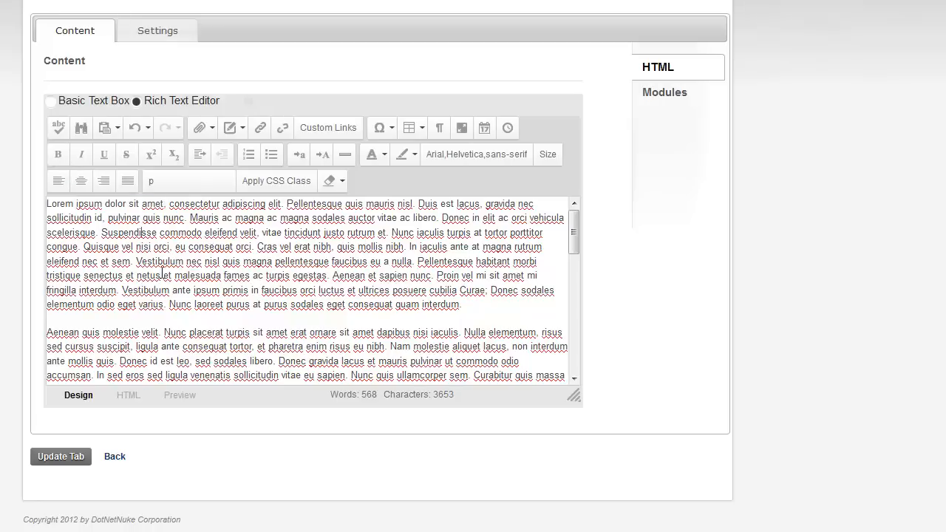
Save the Home tab with Update Tab and go back to the Live Tabs page.
left_click(87, 450)
left_click(121, 454)
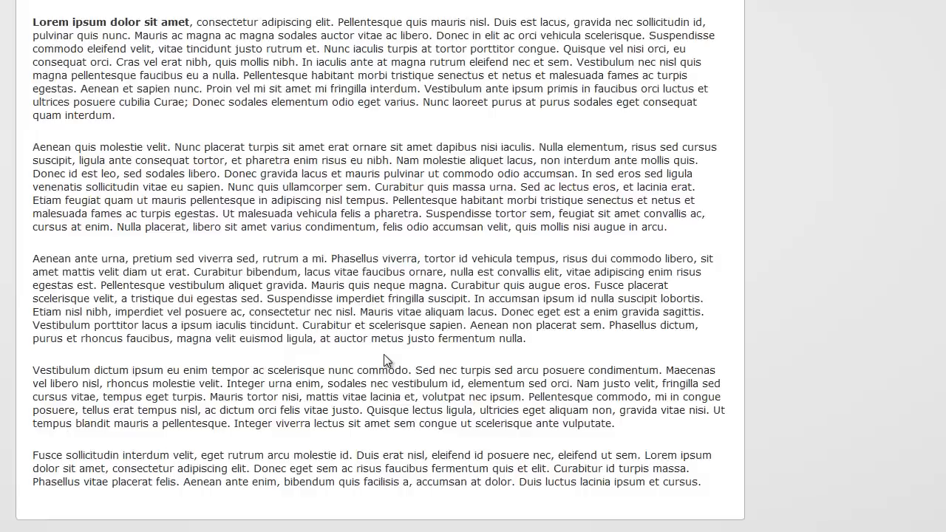
scroll(521, 281, "down", 2)
scroll(520, 282, "up", 3)
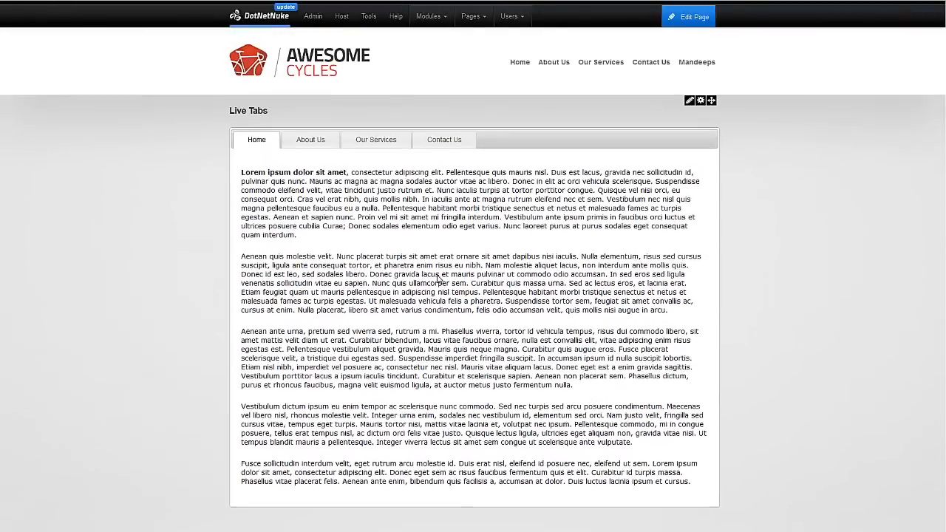
Clear the stray text selection and open Manage Tabs for the Live Tabs module.
left_click_drag(326, 214, 415, 349)
left_click(621, 178)
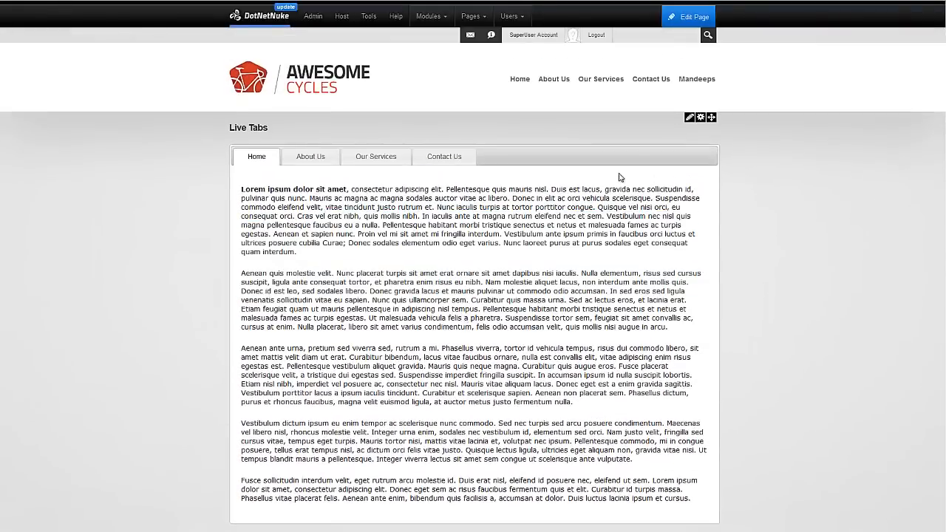
left_click(686, 131)
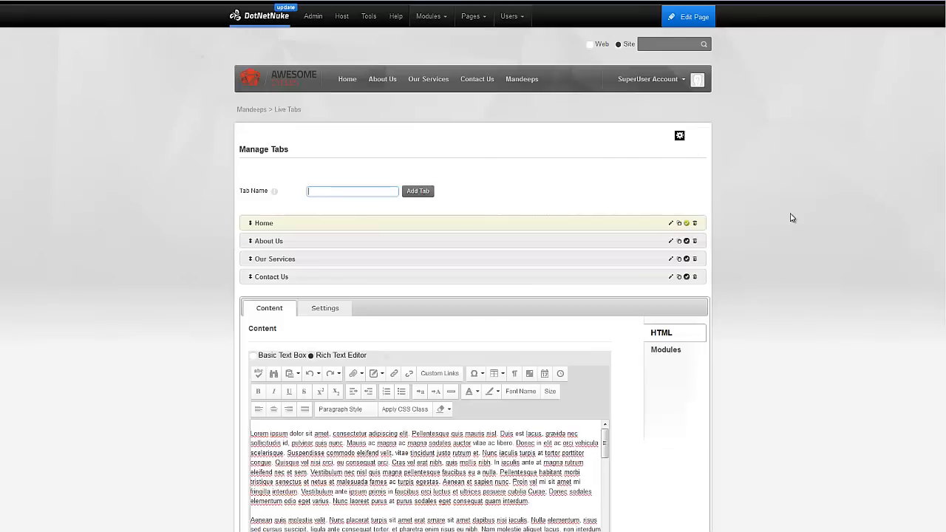
scroll(791, 217, "down", 1)
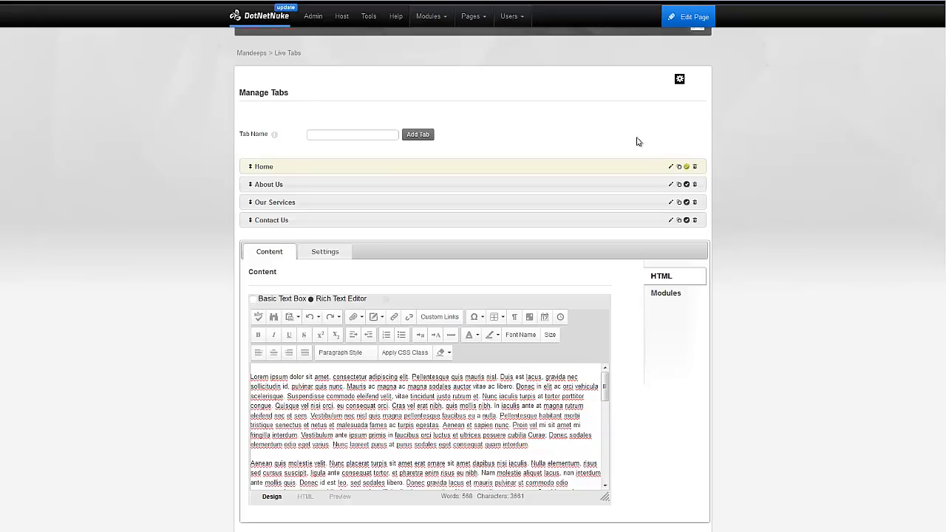
Move Home below Our Services and open the About Us tab for editing.
left_click_drag(544, 161, 547, 206)
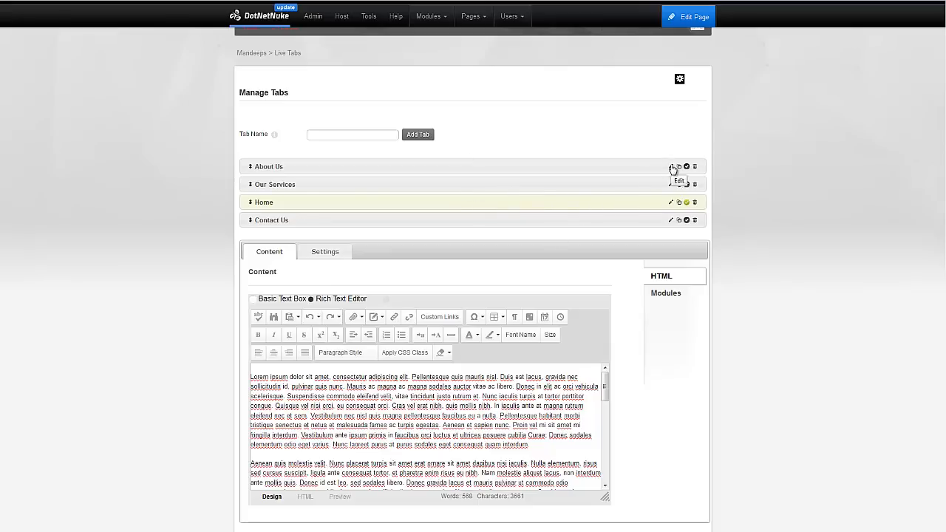
left_click(671, 167)
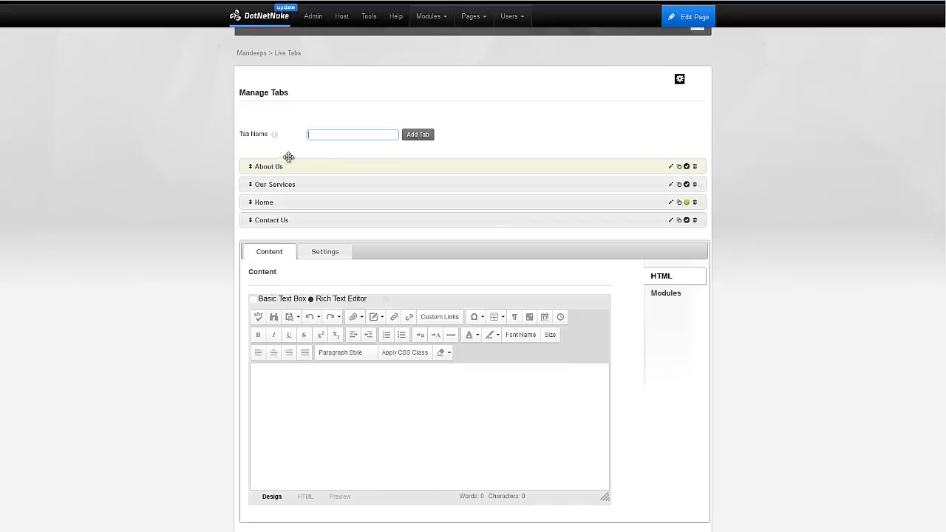
left_click(756, 215)
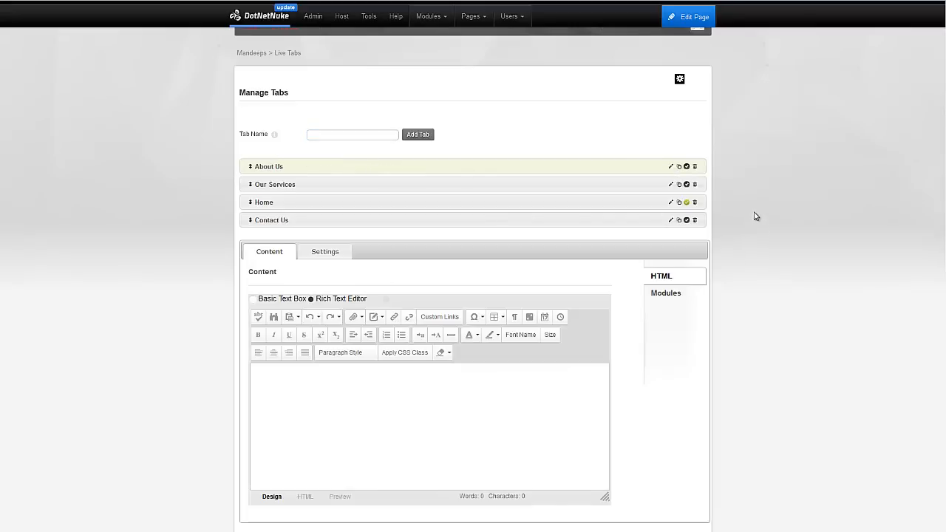
scroll(756, 215, "down", 2)
Copy the About Us tab, confirming to create 'About Us - Copy'.
left_click(677, 110)
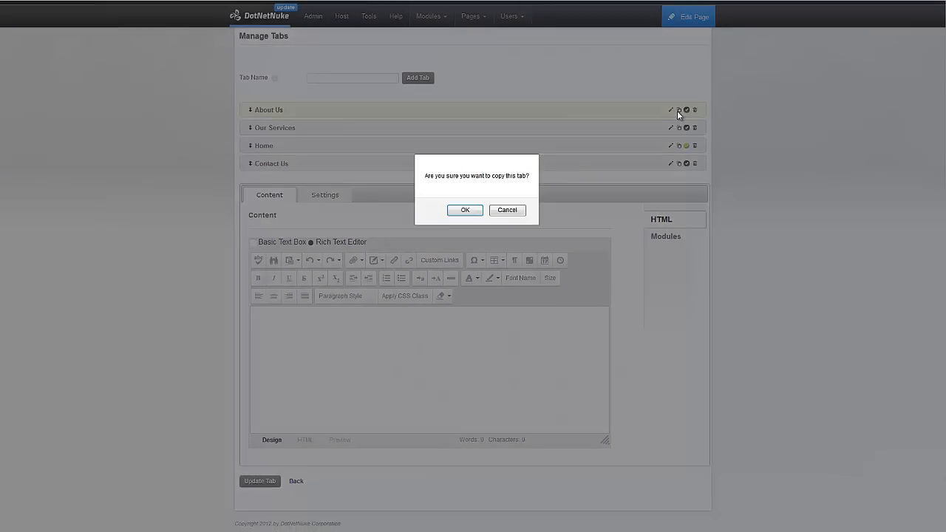
left_click(465, 210)
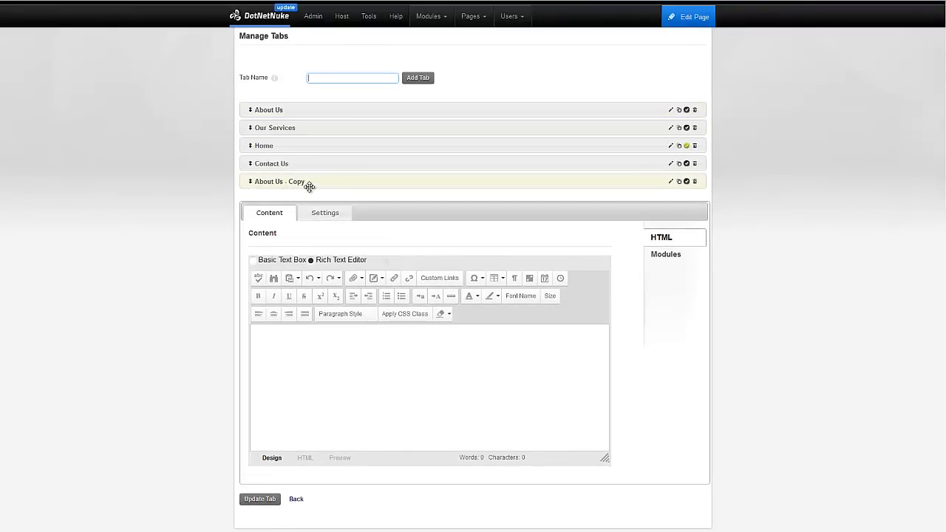
Delete 'About Us - Copy', make About Us the default tab, and return to the page.
left_click(695, 183)
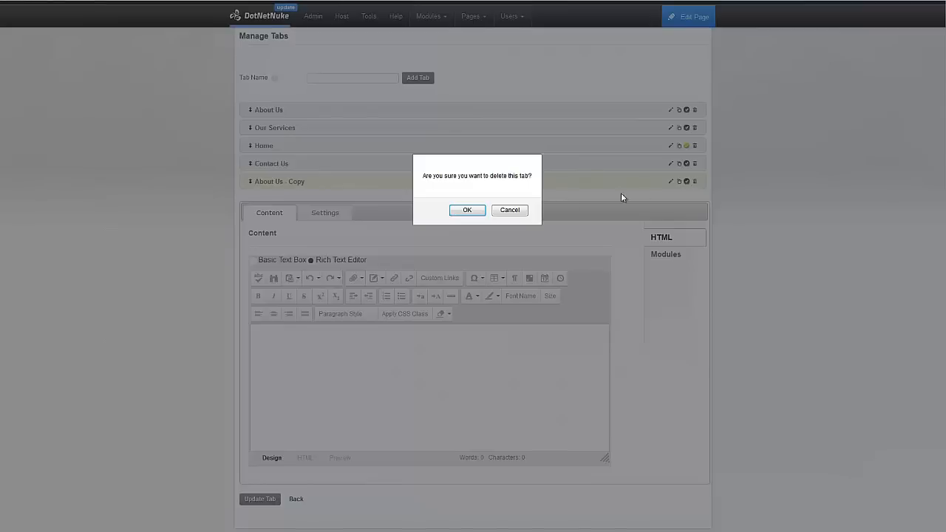
left_click(468, 211)
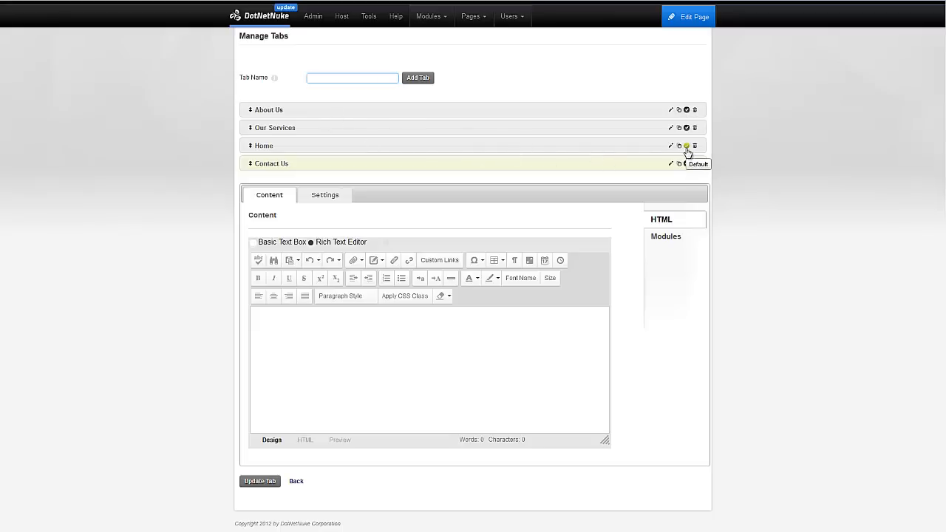
left_click(686, 111)
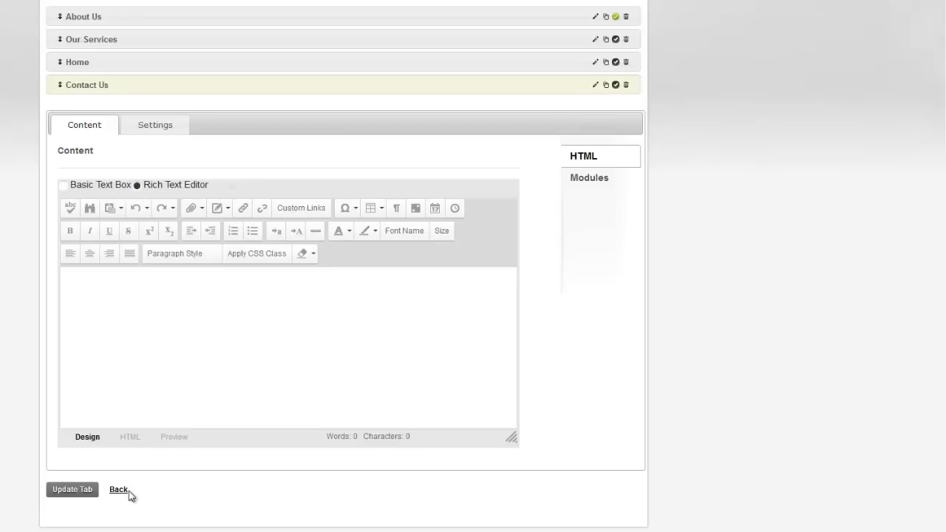
left_click(127, 491)
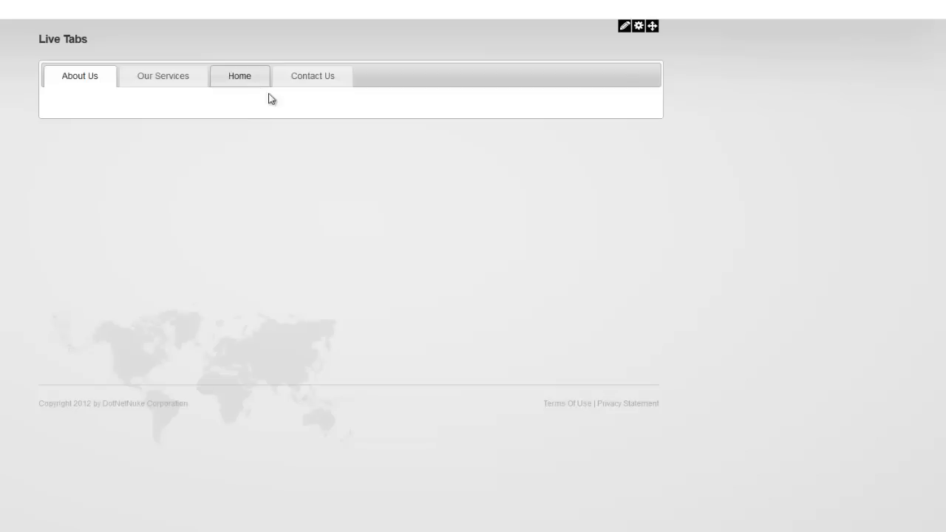
Reorder the tabs to Home, Our Services, About Us, Contact Us, make Our Services default, and edit Home.
mouse_move(624, 31)
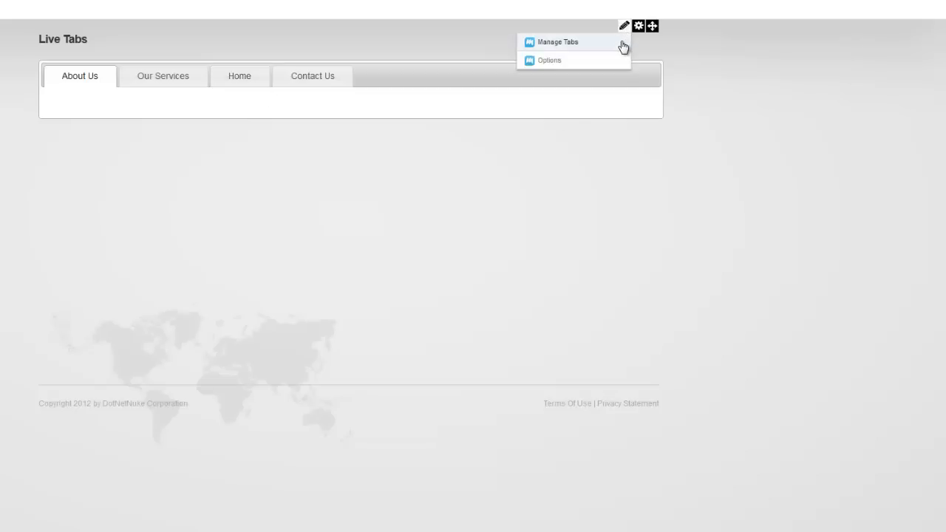
left_click(623, 47)
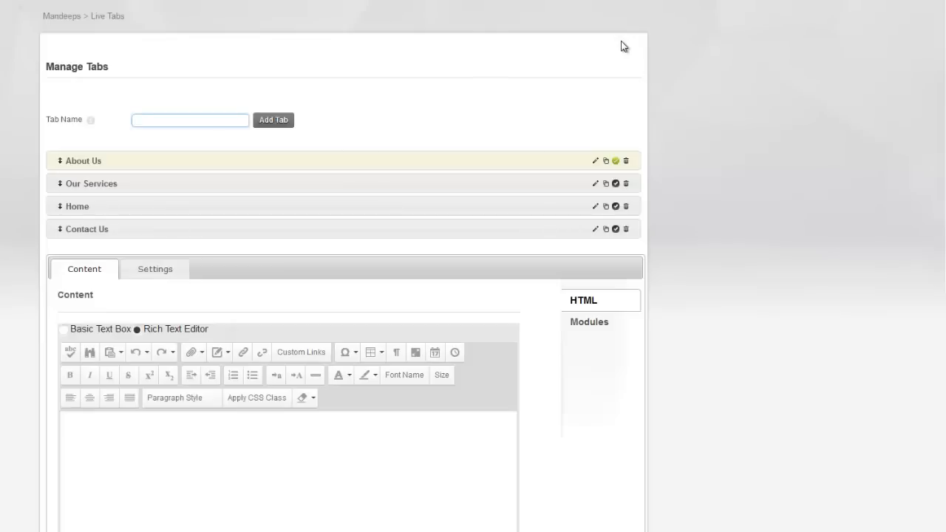
left_click_drag(564, 161, 569, 207)
left_click(615, 161)
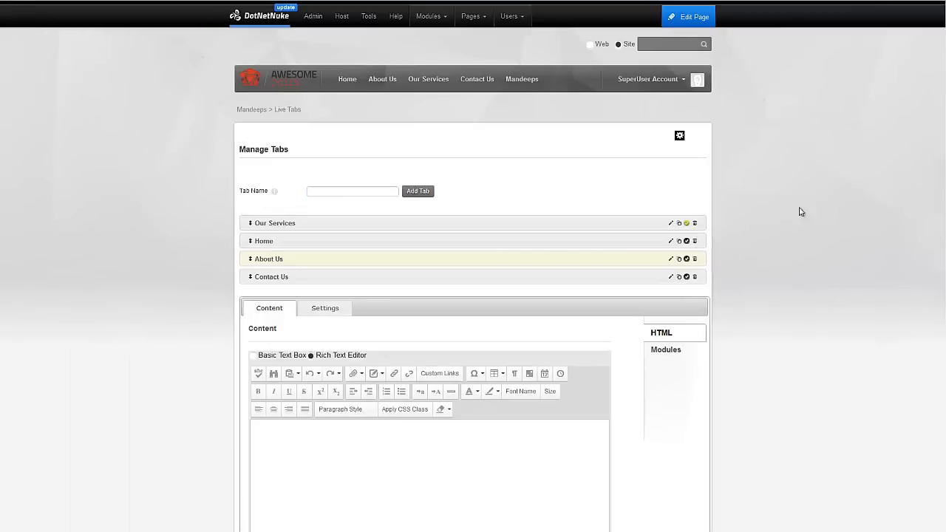
left_click_drag(581, 222, 568, 244)
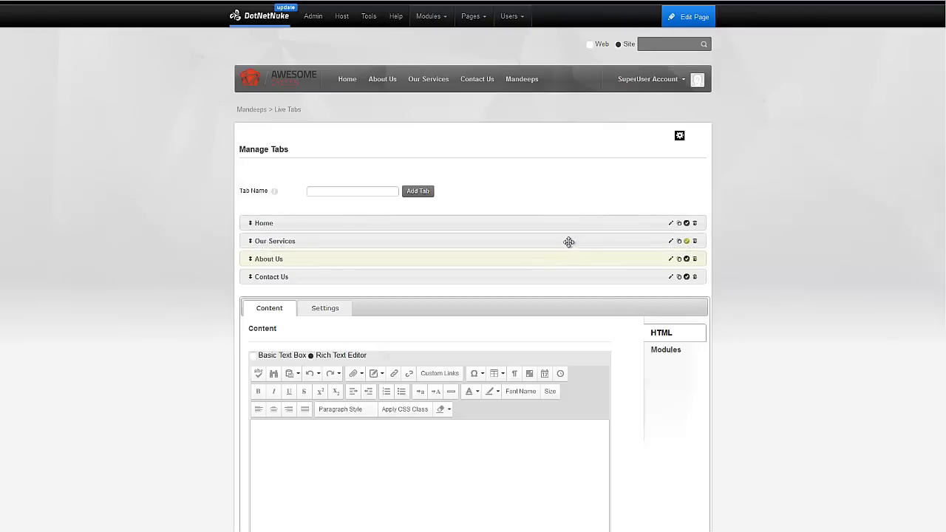
left_click(669, 225)
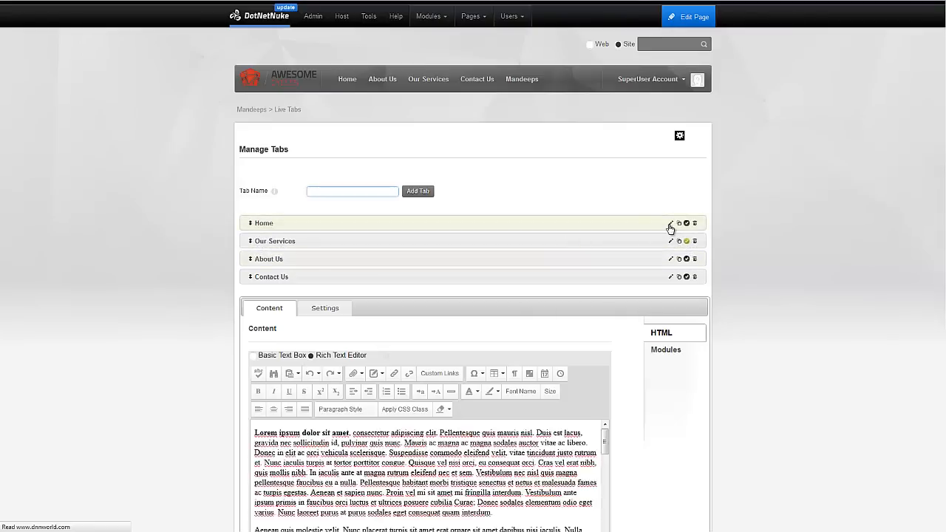
Delete all of the Home tab's lorem ipsum markup in HTML view, then return to Design view.
scroll(425, 467, "down", 1)
scroll(425, 467, "down", 1)
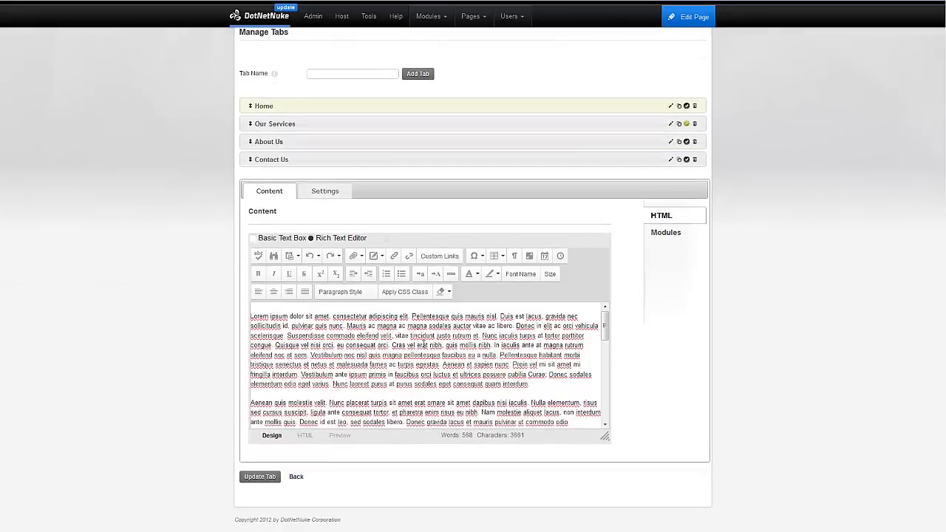
triple_click(395, 353)
left_click(389, 364)
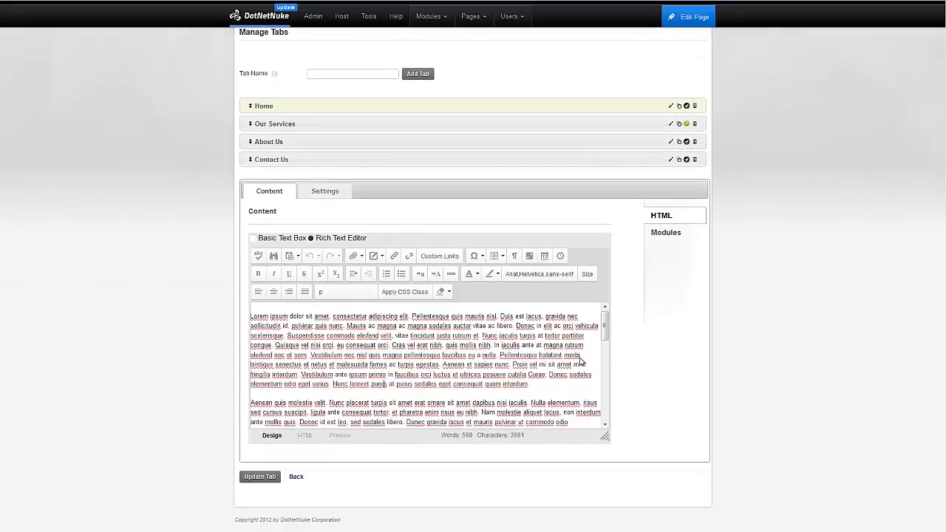
left_click_drag(602, 332, 604, 414)
left_click(432, 413)
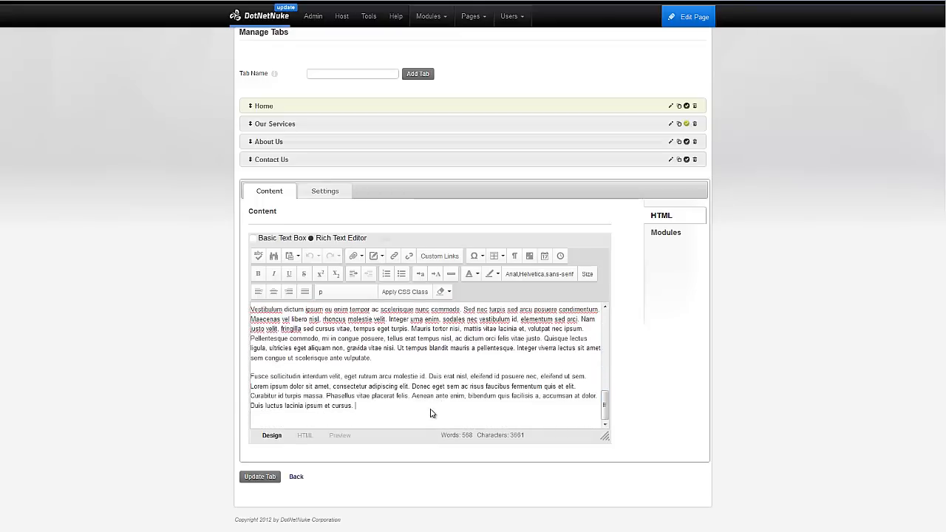
left_click(305, 435)
key("ctrl+a")
key("Delete")
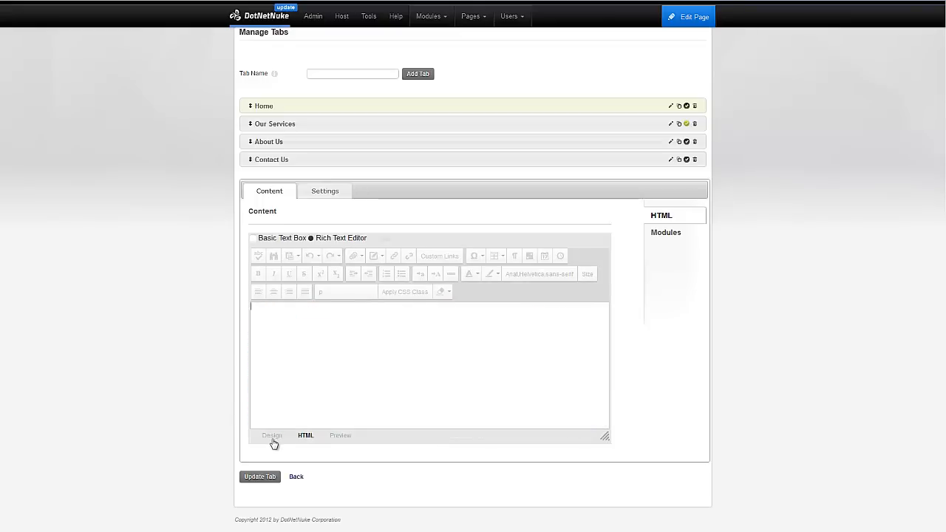
left_click(272, 437)
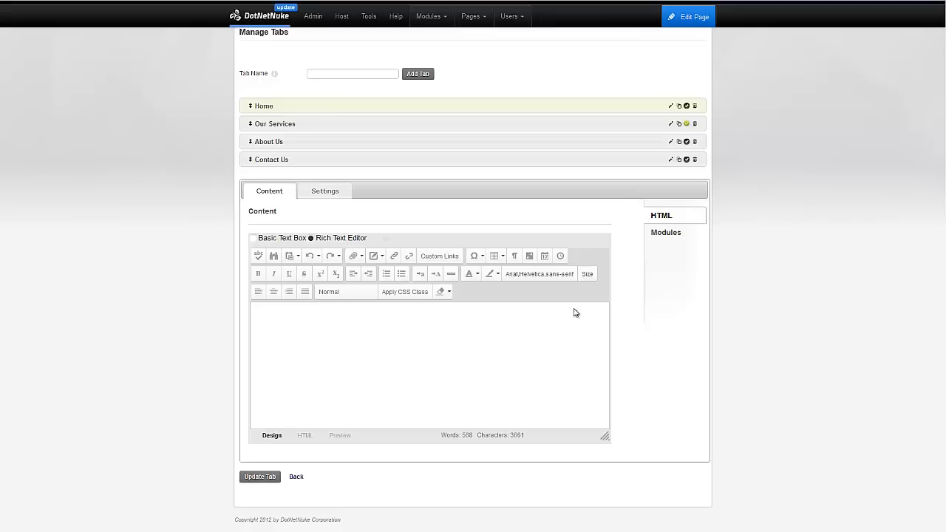
scroll(551, 226, "up", 1)
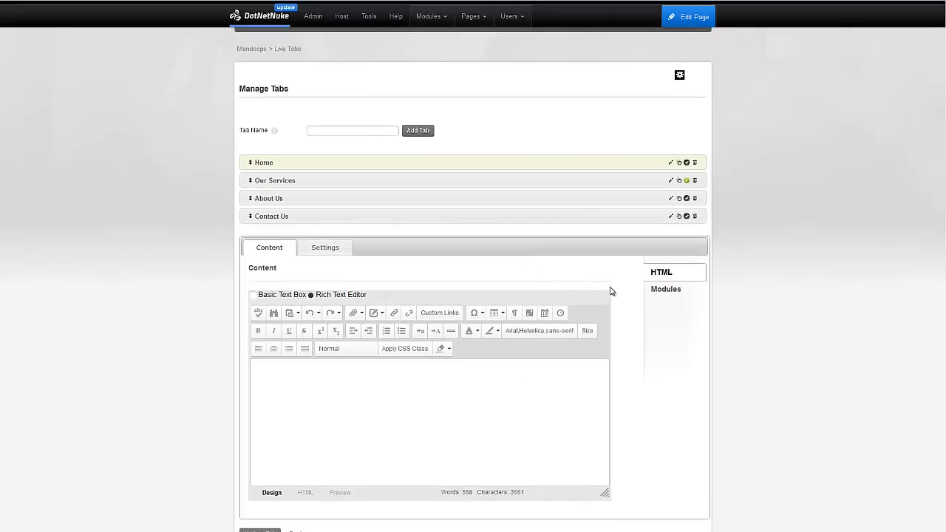
Attach the Awesome Cycles News - HTML module from the site's Home page to the Home tab.
left_click(666, 290)
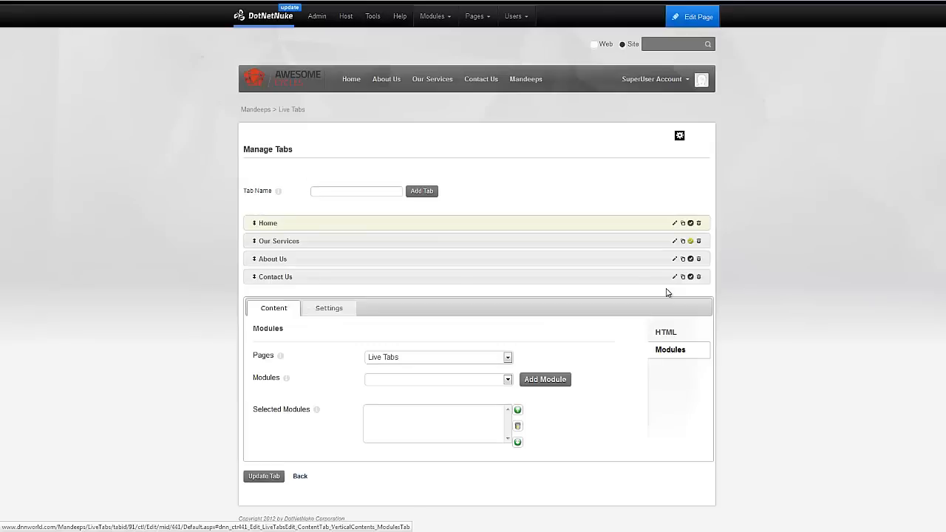
left_click(473, 356)
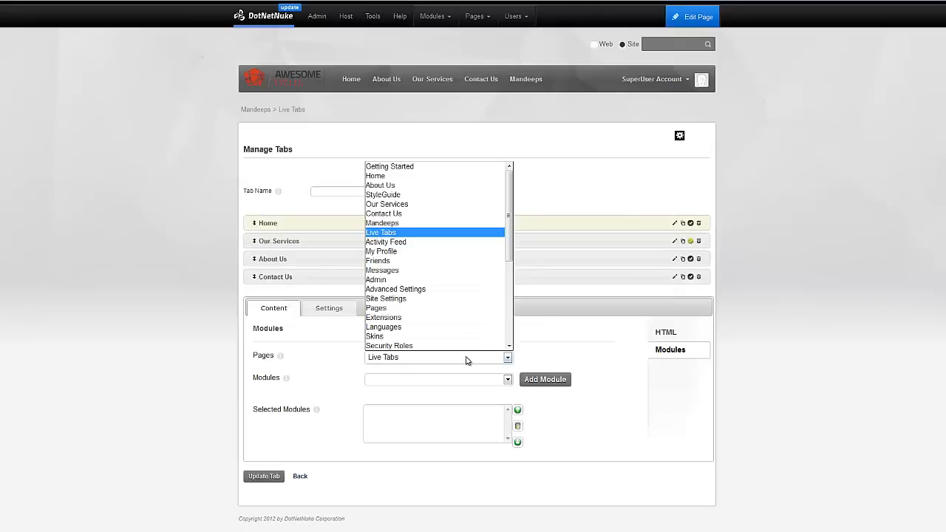
left_click(449, 178)
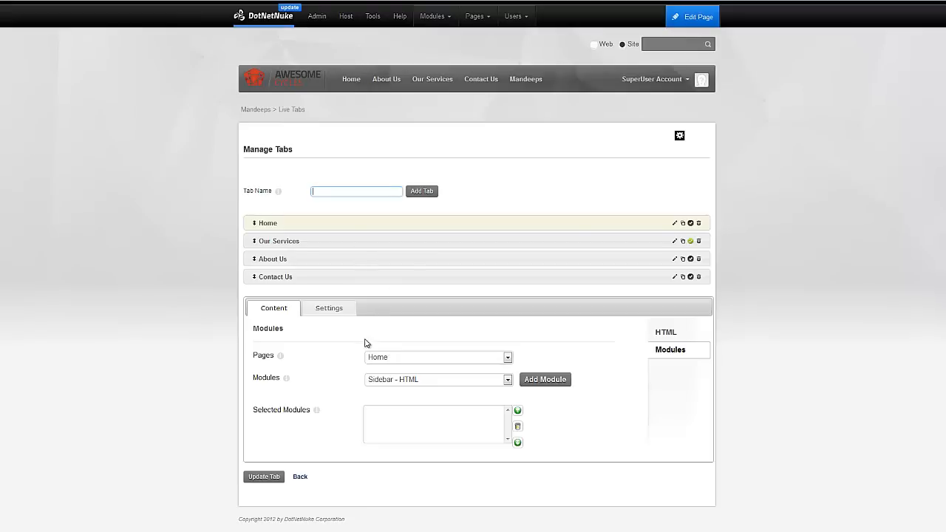
left_click(435, 381)
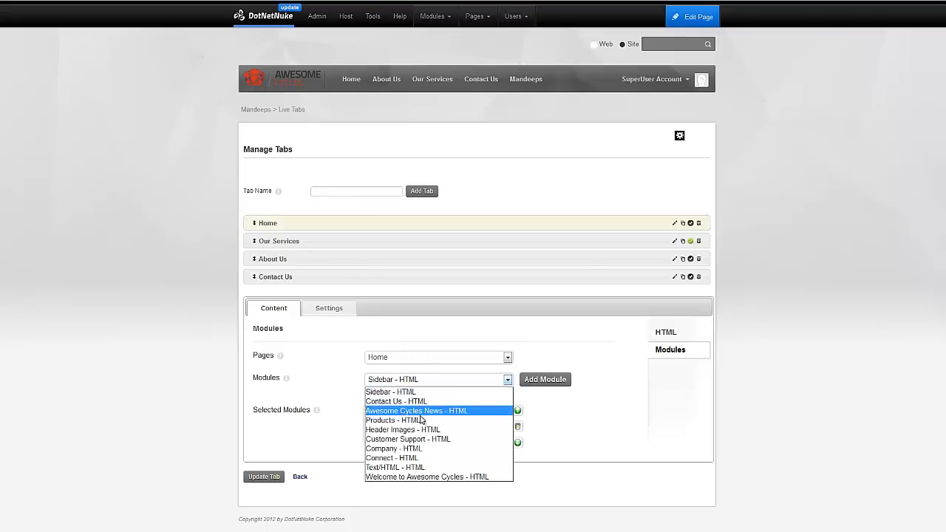
left_click(440, 411)
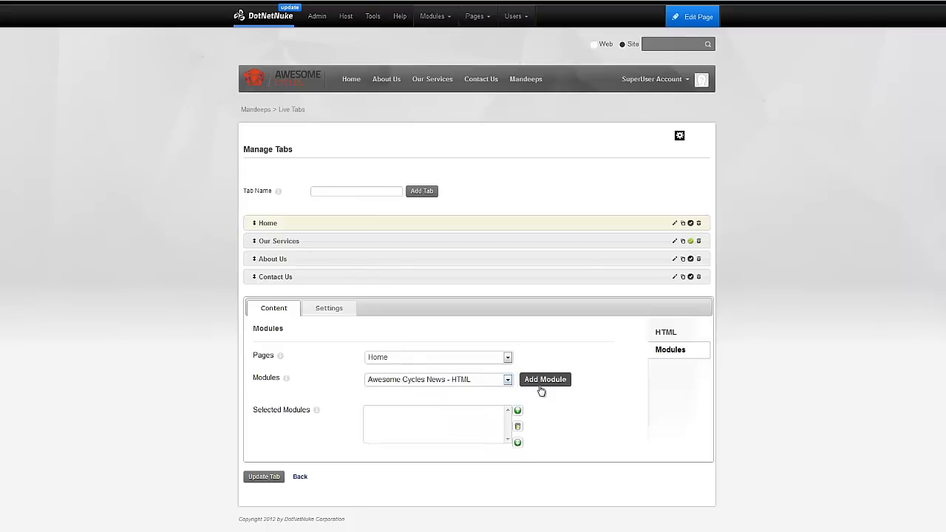
scroll(593, 393, "down", 3)
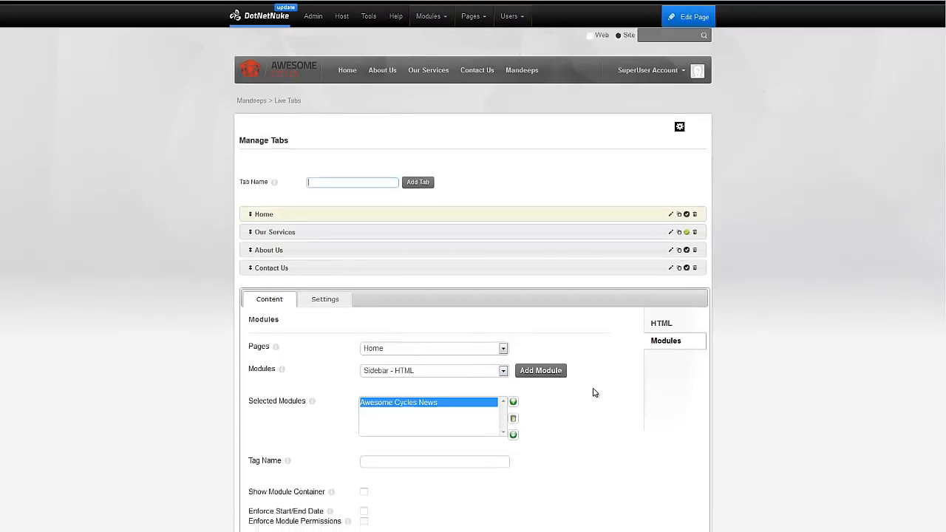
left_click(296, 497)
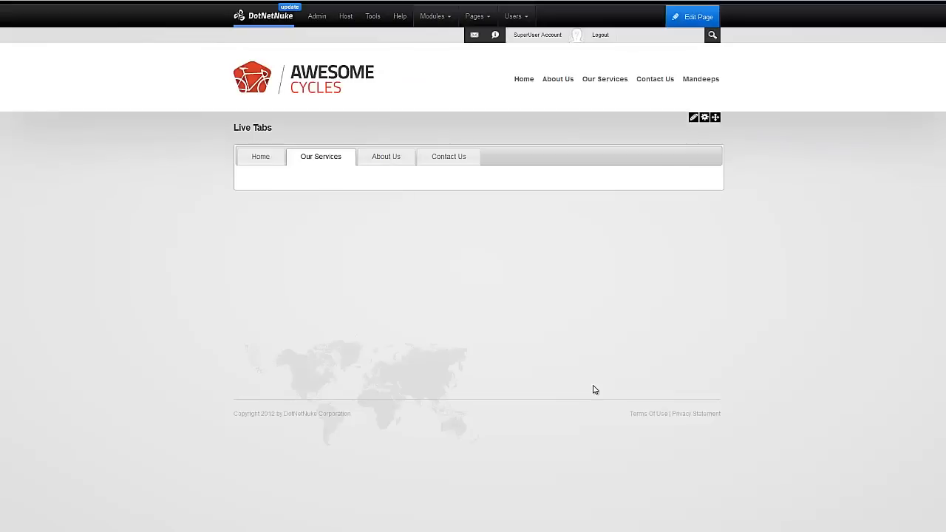
Review the Home tab's lorem text and news posts, then open the module's Options settings.
left_click(262, 156)
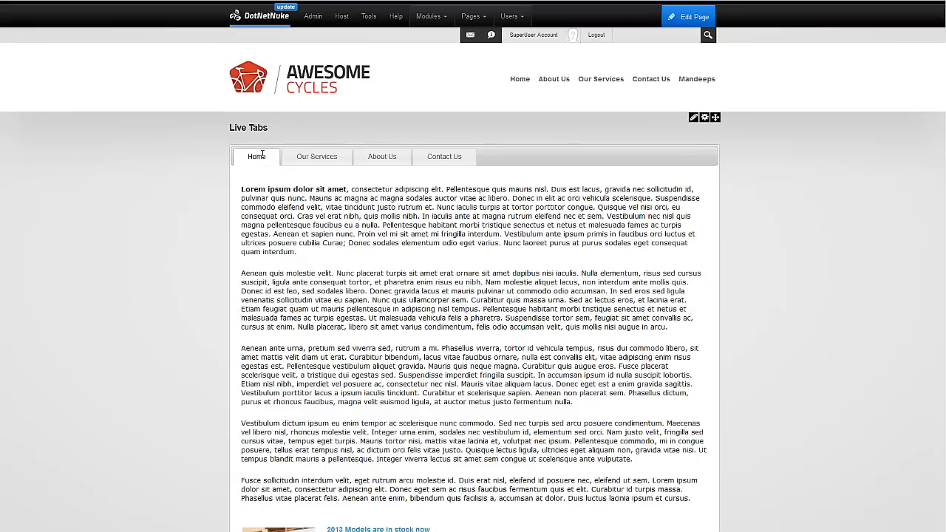
scroll(248, 177, "down", 4)
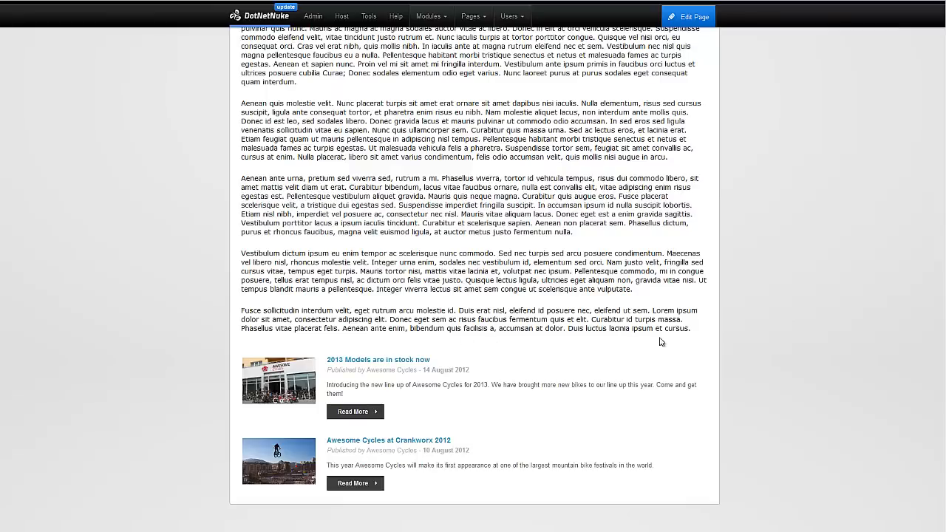
left_click_drag(691, 330, 301, 141)
scroll(362, 178, "up", 3)
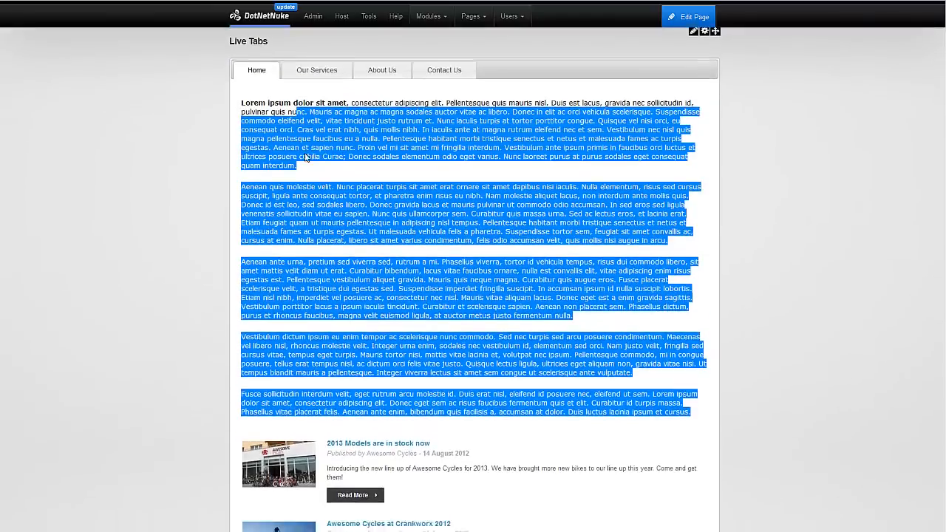
scroll(402, 348, "down", 3)
left_click(404, 347)
scroll(431, 393, "up", 3)
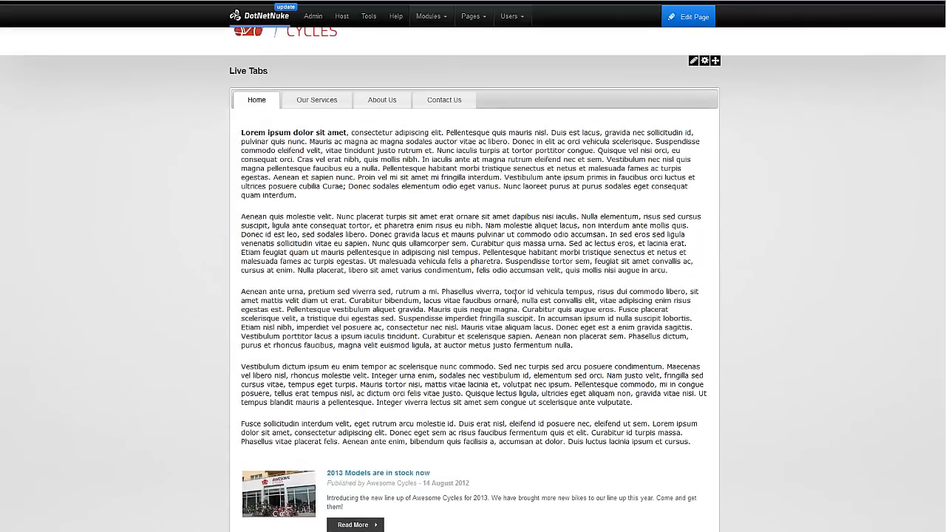
scroll(706, 91, "up", 2)
mouse_move(692, 118)
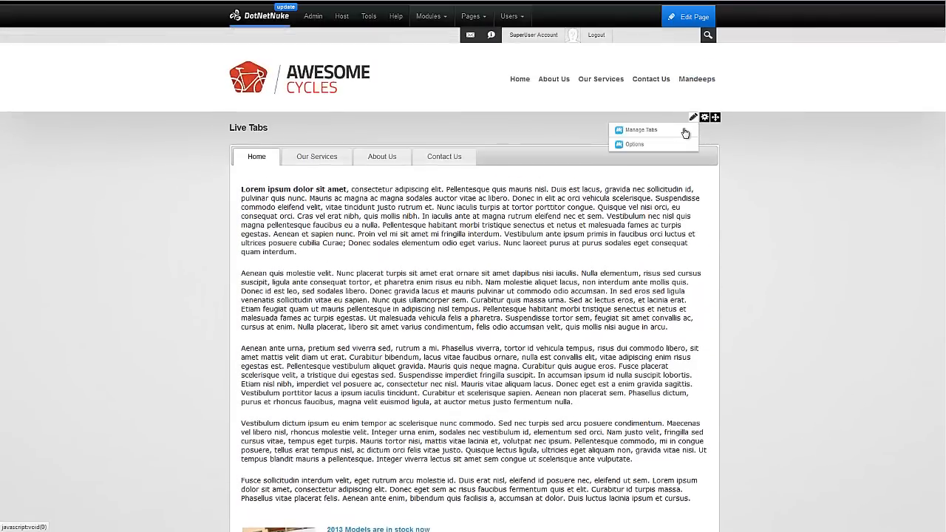
left_click(640, 144)
Delete all the Home tab's HTML content, save it, and view Home showing only the news posts.
scroll(407, 310, "down", 3)
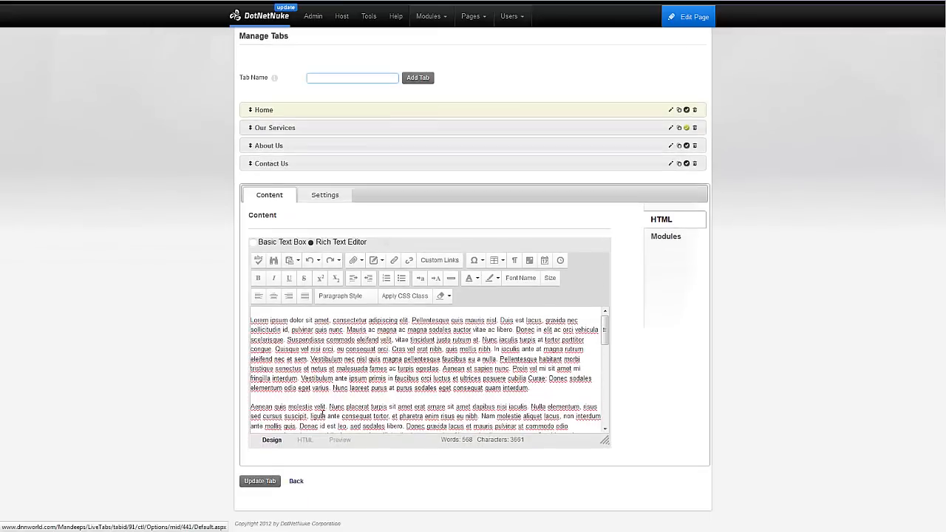
left_click(305, 441)
left_click(314, 405)
key("ctrl+a")
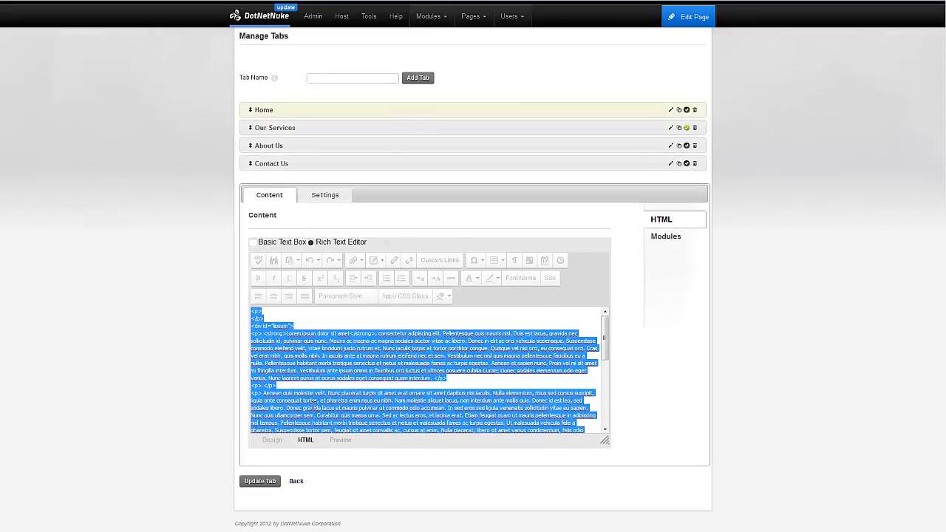
key("Delete")
left_click(263, 480)
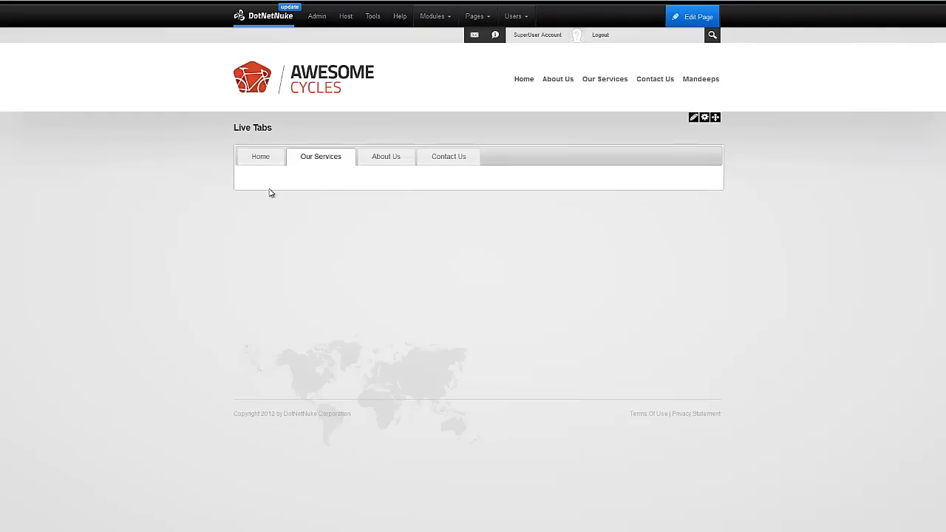
left_click(262, 157)
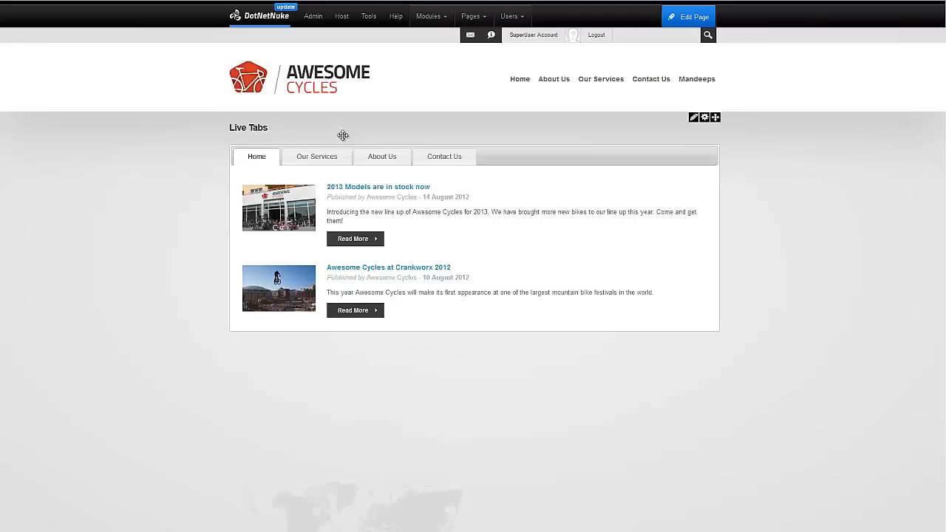
Check the site's Home page, return via Mandeeps > Live Tabs to its Home tab, and enter edit mode.
left_click(520, 79)
scroll(724, 244, "down", 1)
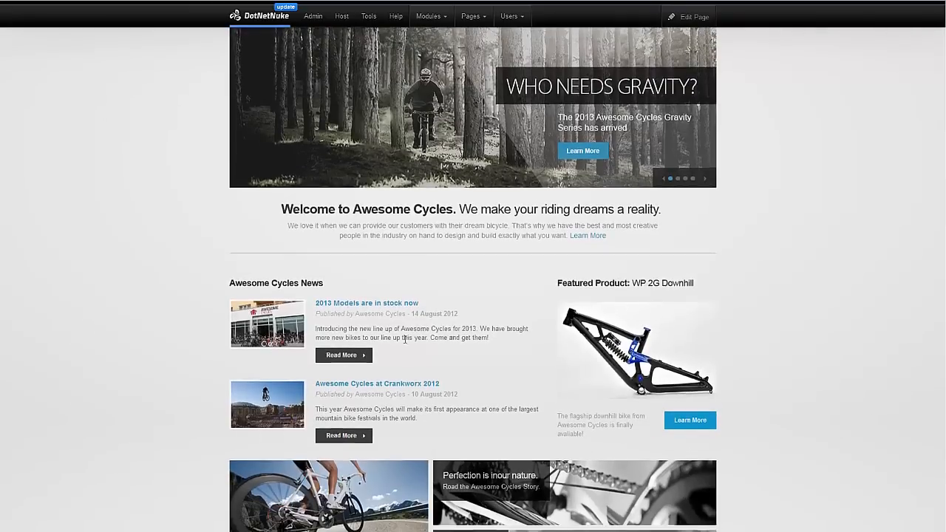
scroll(403, 339, "up", 2)
mouse_move(697, 80)
left_click(698, 101)
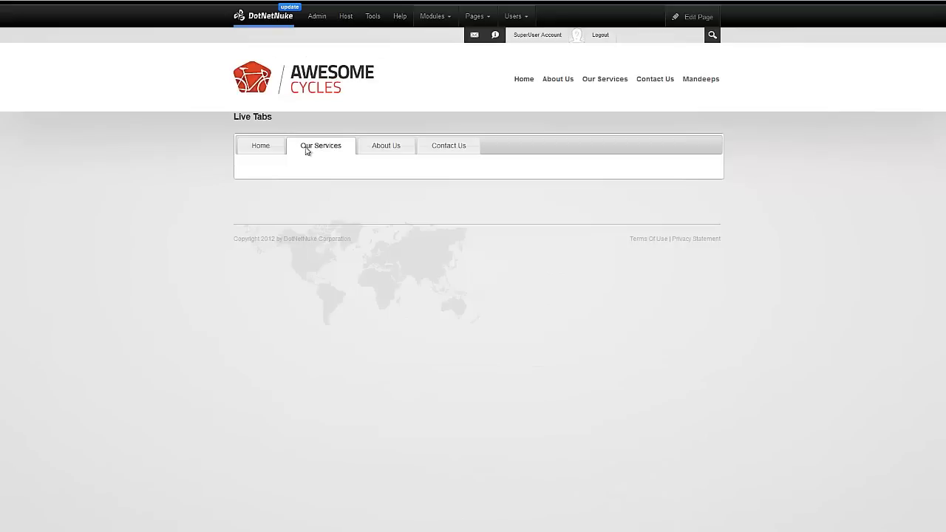
left_click(260, 151)
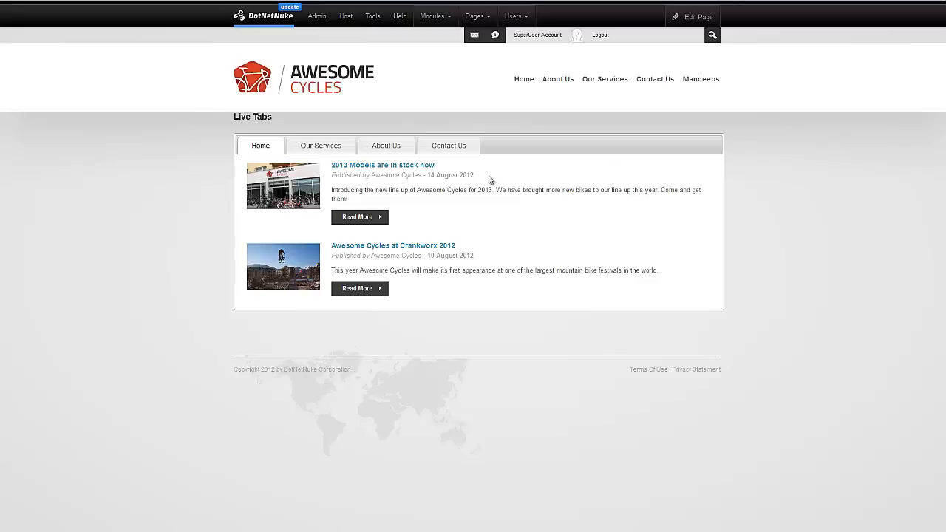
mouse_move(695, 16)
left_click(681, 48)
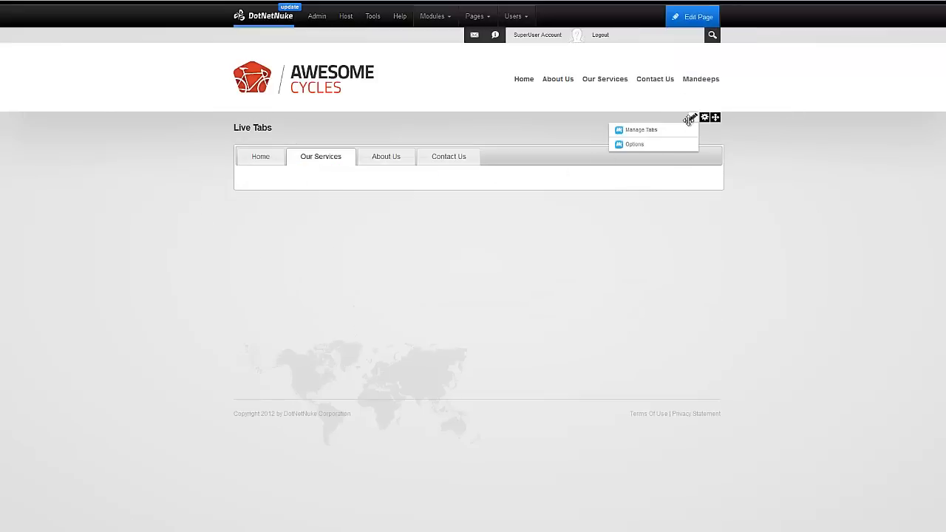
Make Home the active default tab in the Live Tabs tab manager.
mouse_move(692, 120)
left_click(691, 136)
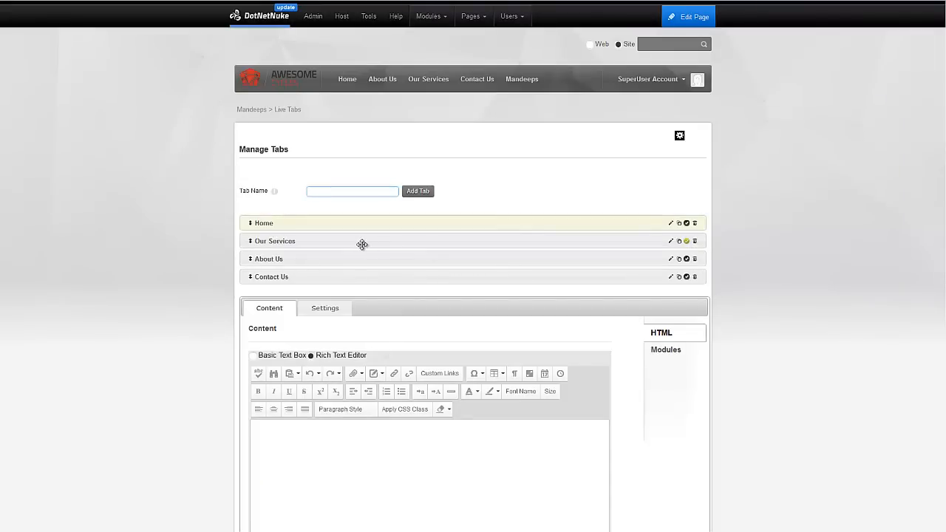
left_click(686, 224)
Add the Welcome to Awesome Cycles - HTML module from the Home page to the Home tab and save.
scroll(693, 261, "down", 1)
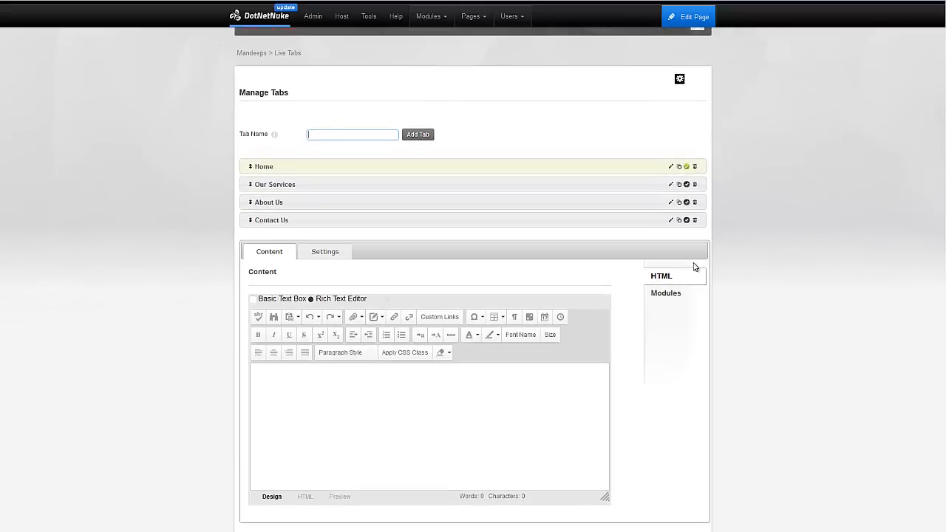
scroll(669, 295, "down", 1)
left_click(667, 243)
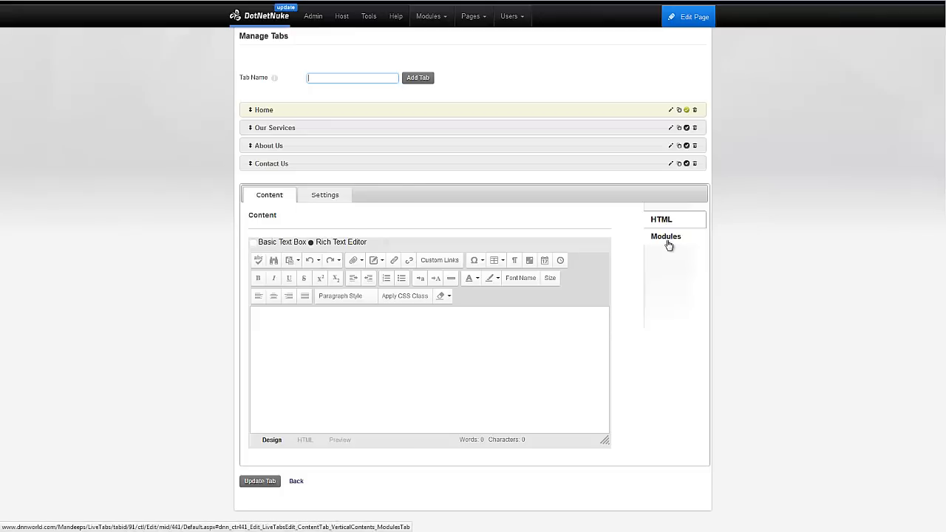
left_click(489, 382)
left_click(490, 382)
left_click(490, 359)
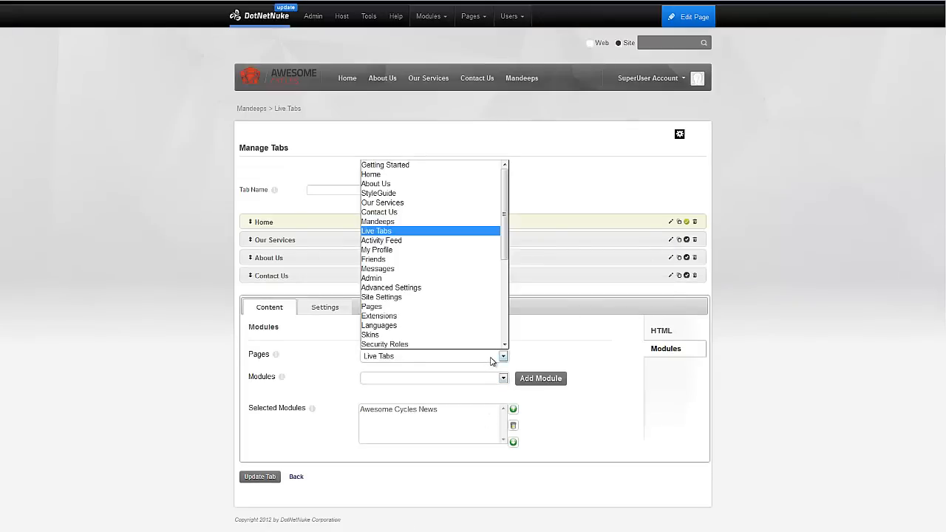
left_click(464, 182)
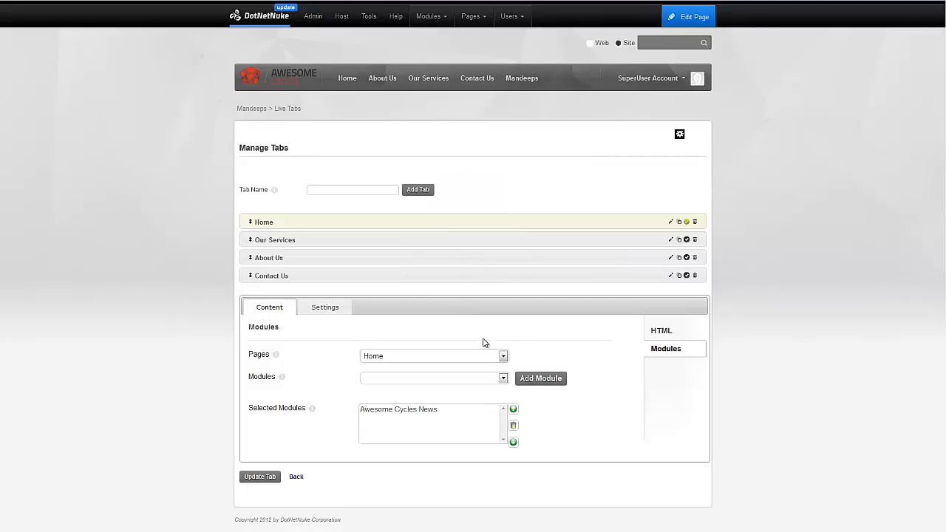
left_click(479, 380)
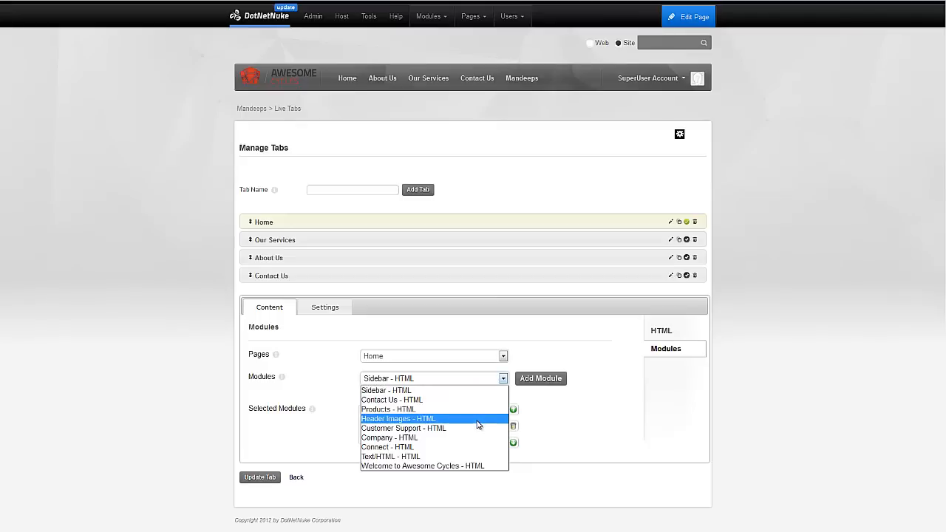
left_click(477, 466)
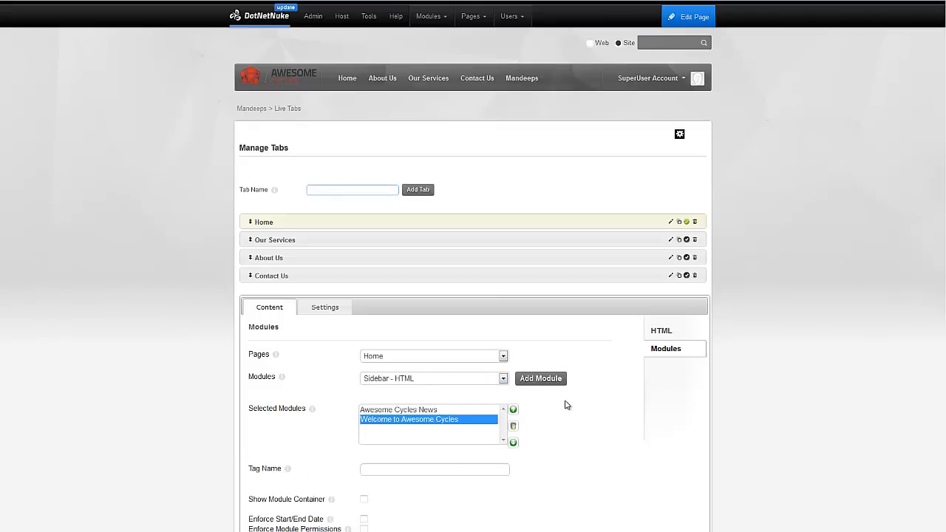
scroll(517, 413, "down", 3)
left_click(272, 479)
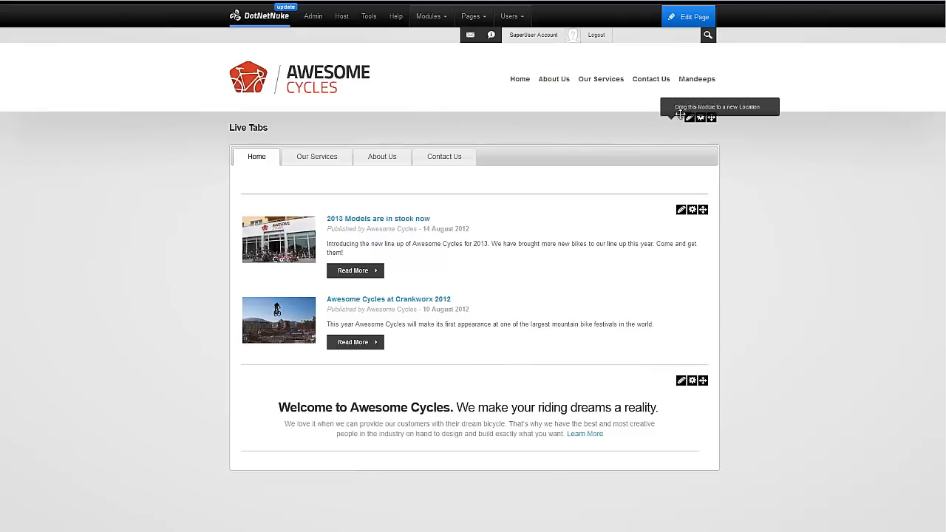
mouse_move(689, 119)
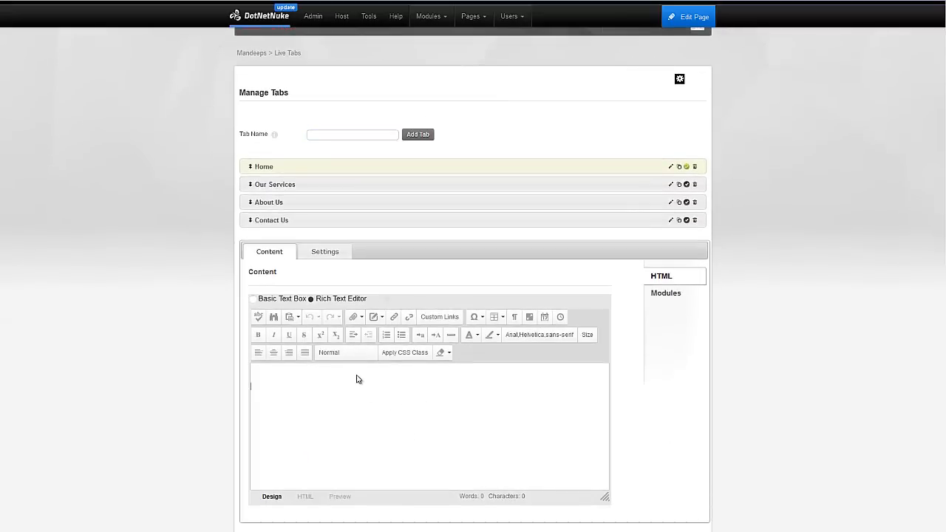
Paste lorem ipsum into the Home tab, delete its second paragraph, and save the tab.
key("ctrl+v")
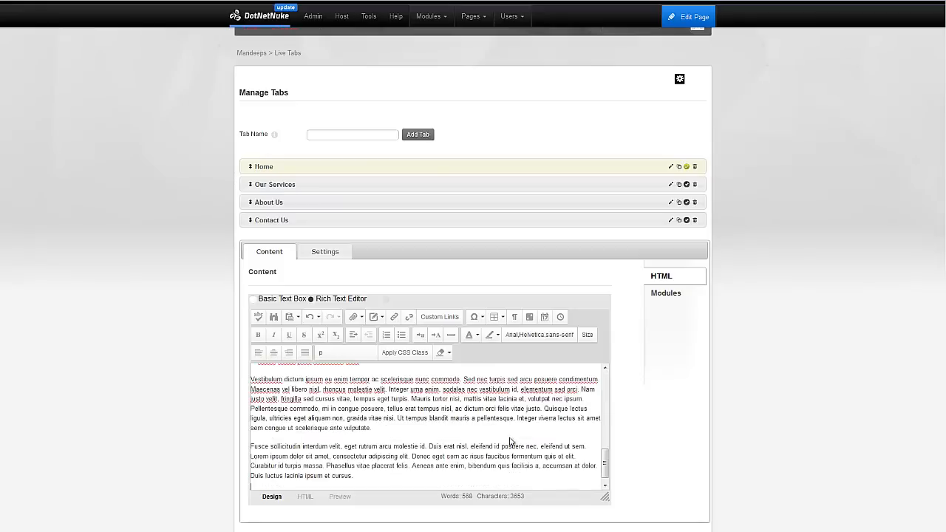
left_click_drag(405, 480, 234, 460)
key("Delete")
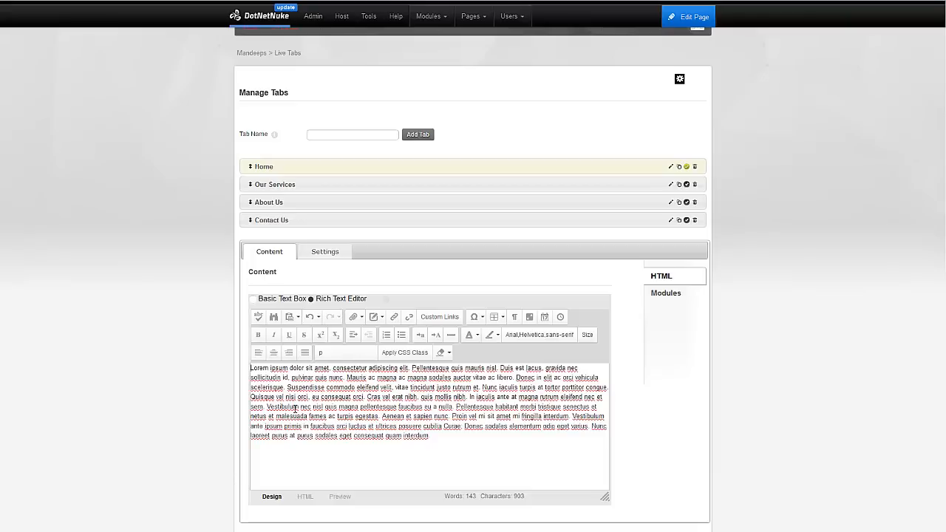
scroll(294, 409, "down", 1)
left_click(269, 481)
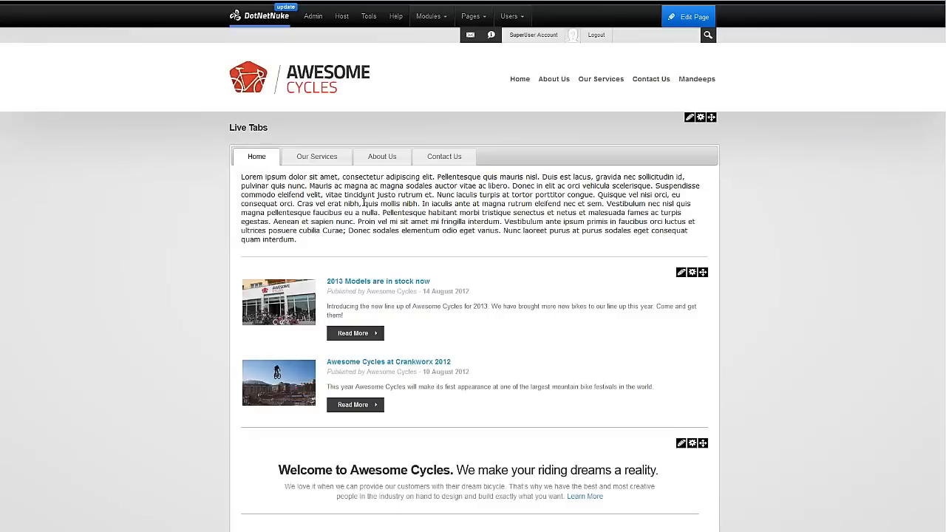
left_click_drag(364, 204, 384, 221)
scroll(414, 370, "down", 1)
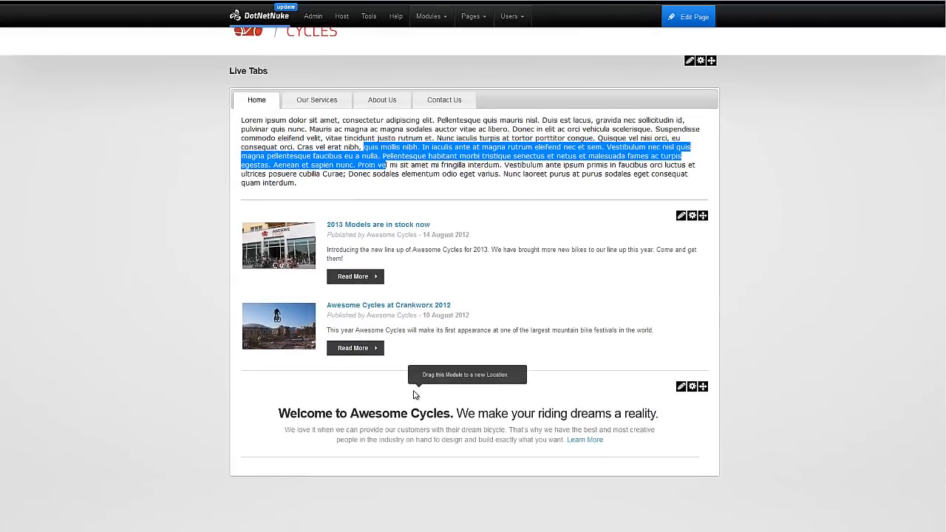
left_click(750, 368)
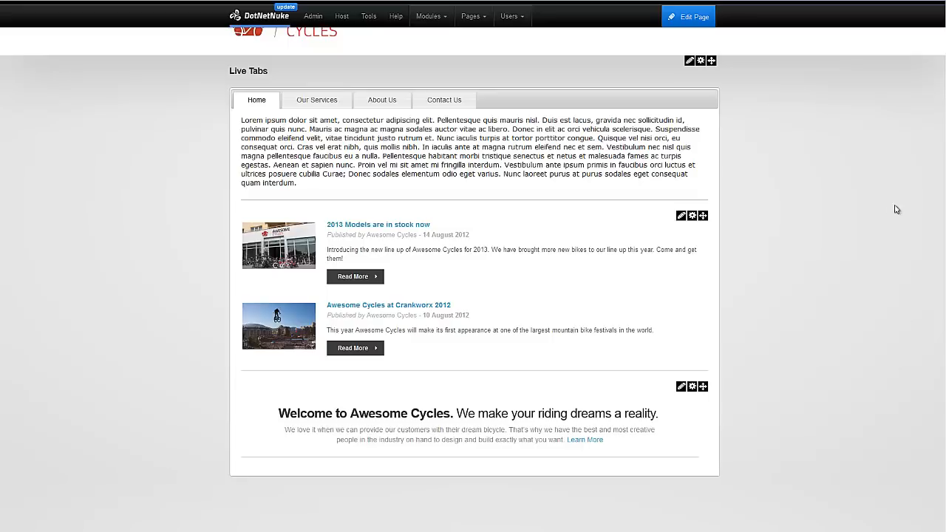
scroll(741, 155, "up", 1)
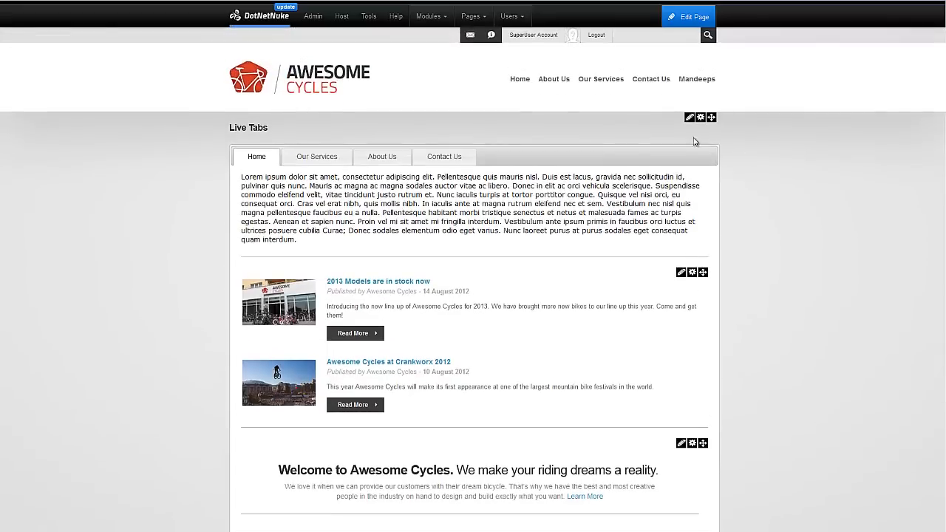
Reopen the Live Tabs module options and delete all of the Home tab's HTML source.
left_click(684, 131)
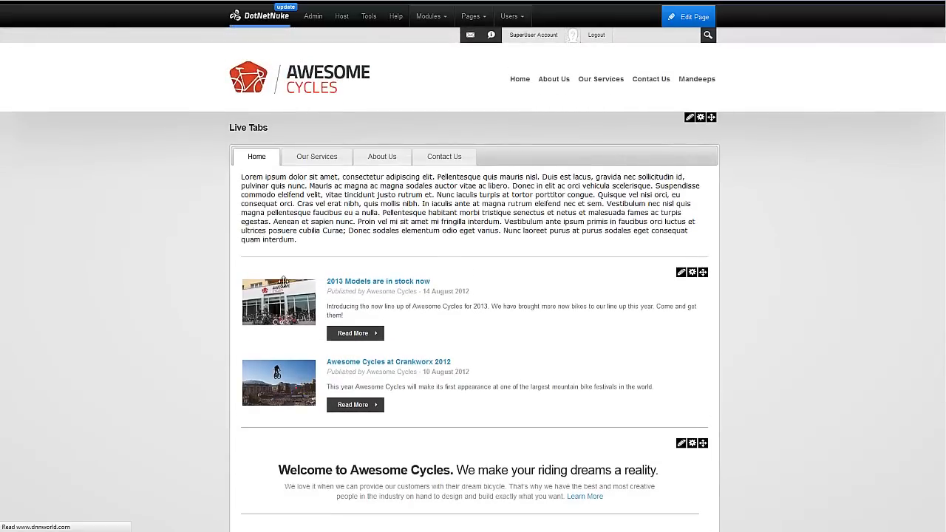
scroll(251, 370, "down", 1)
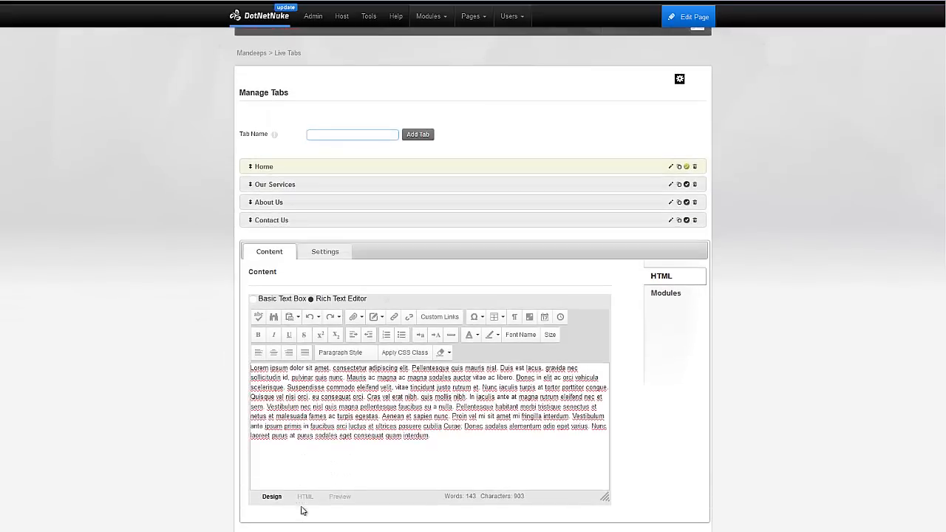
left_click(305, 497)
left_click(332, 469)
key("ctrl+a")
key("Delete")
scroll(244, 444, "down", 1)
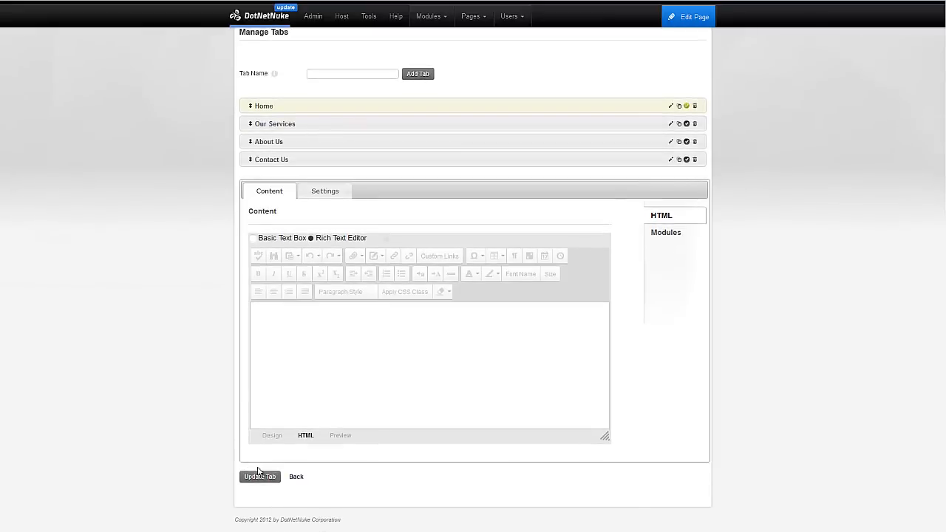
Add the Our Products - HTML module from the Our Services page to the Our Services tab.
left_click(665, 233)
left_click(419, 359)
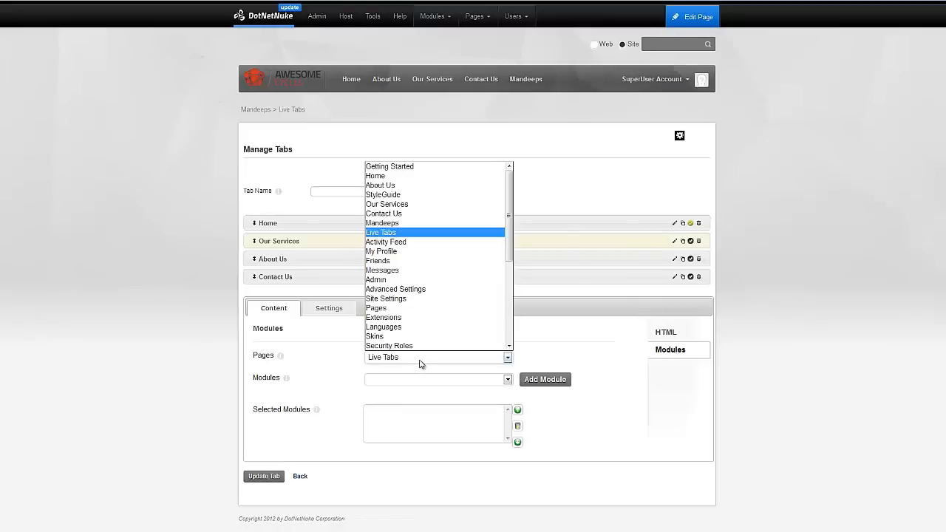
left_click(415, 201)
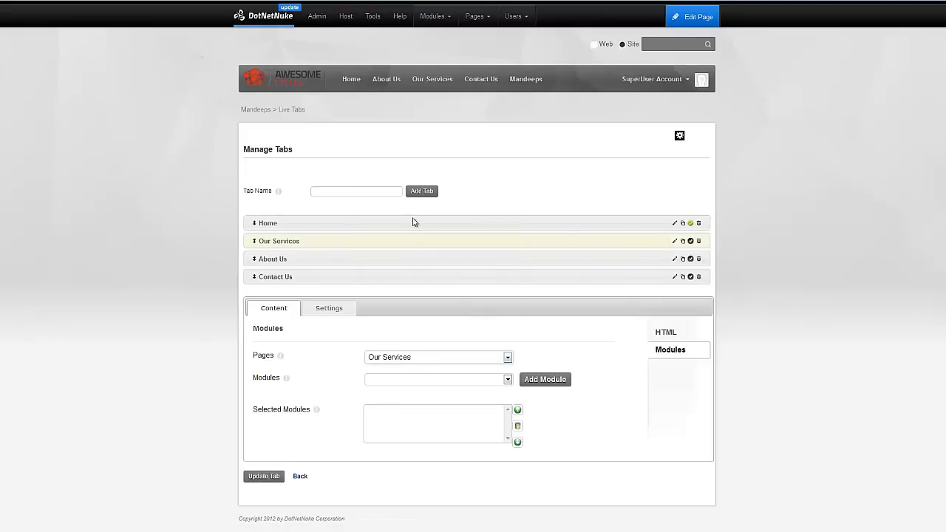
left_click(438, 381)
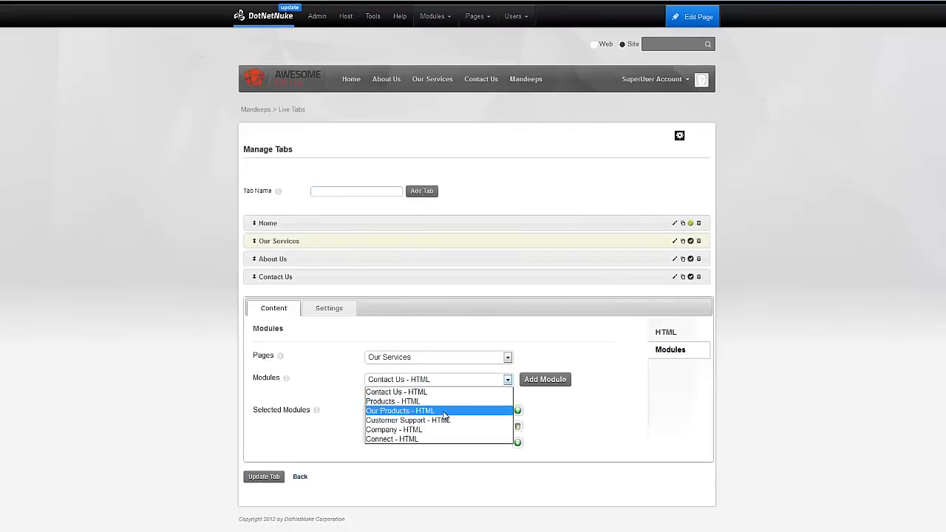
left_click(443, 411)
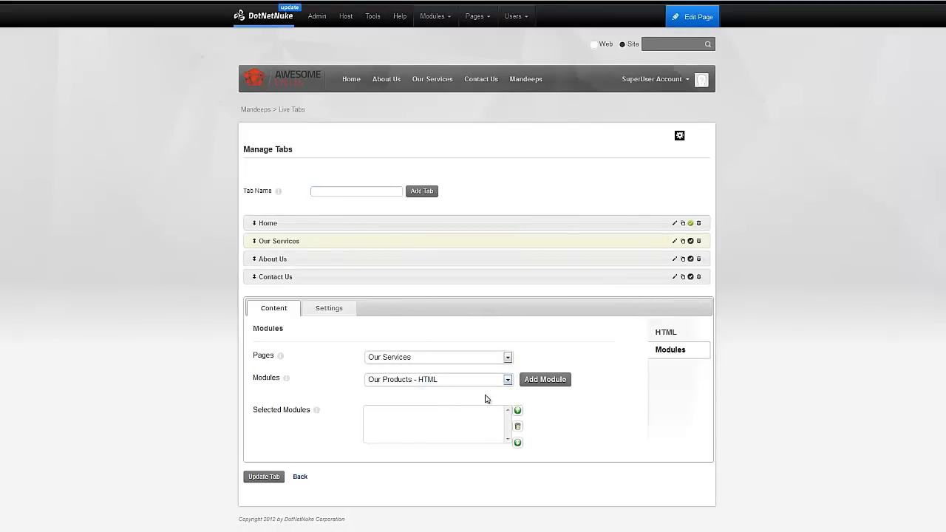
left_click(542, 381)
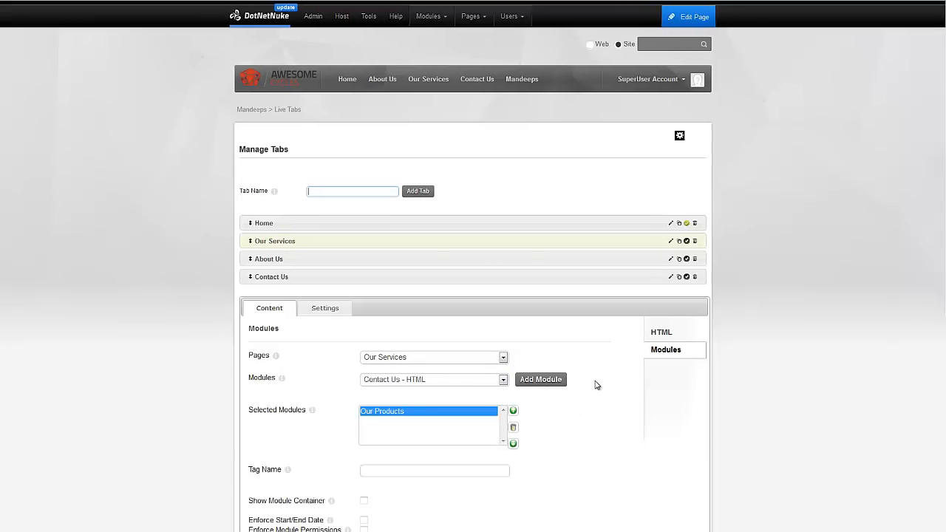
scroll(538, 436, "down", 3)
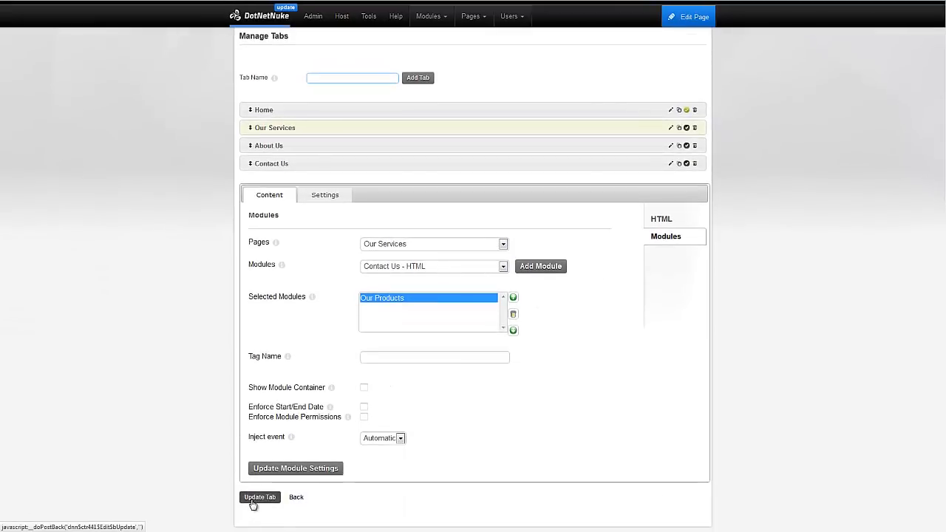
scroll(671, 238, "down", 1)
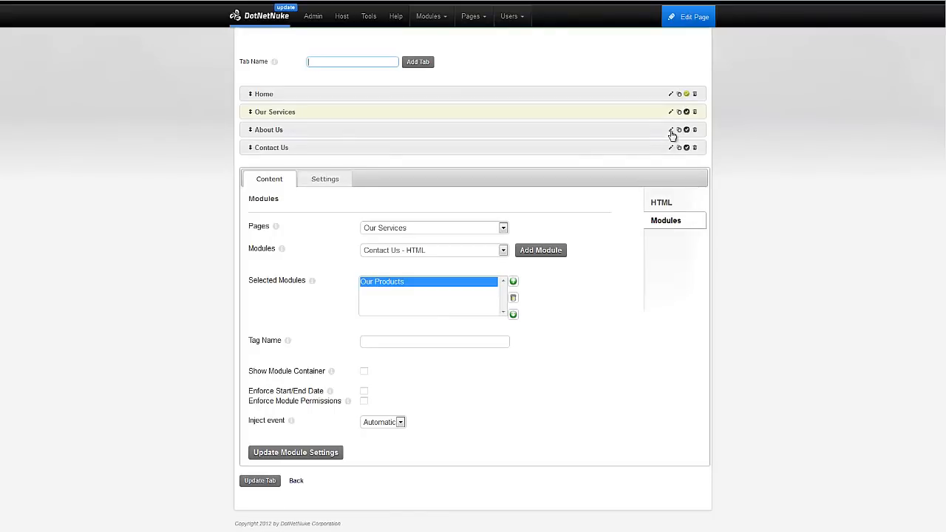
Add the About Us - HTML module from the About Us page to the About Us tab and save.
left_click(671, 131)
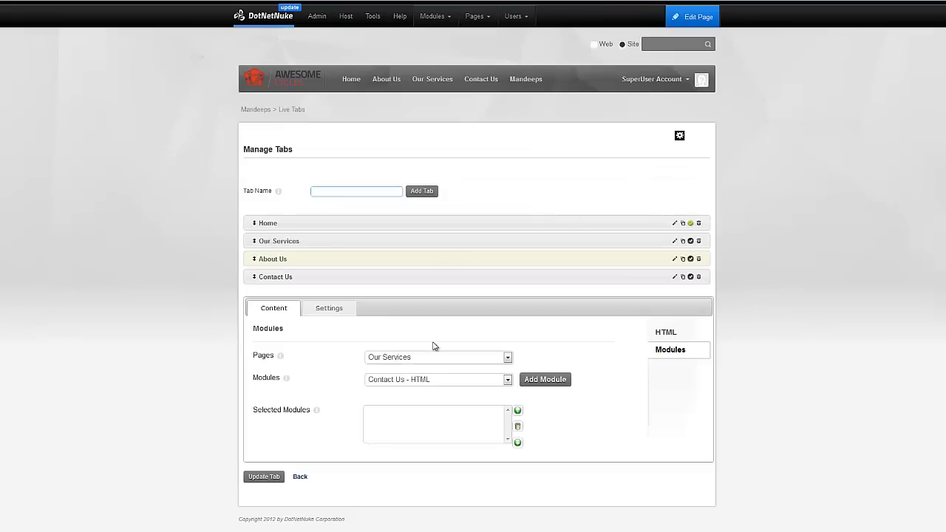
left_click(433, 360)
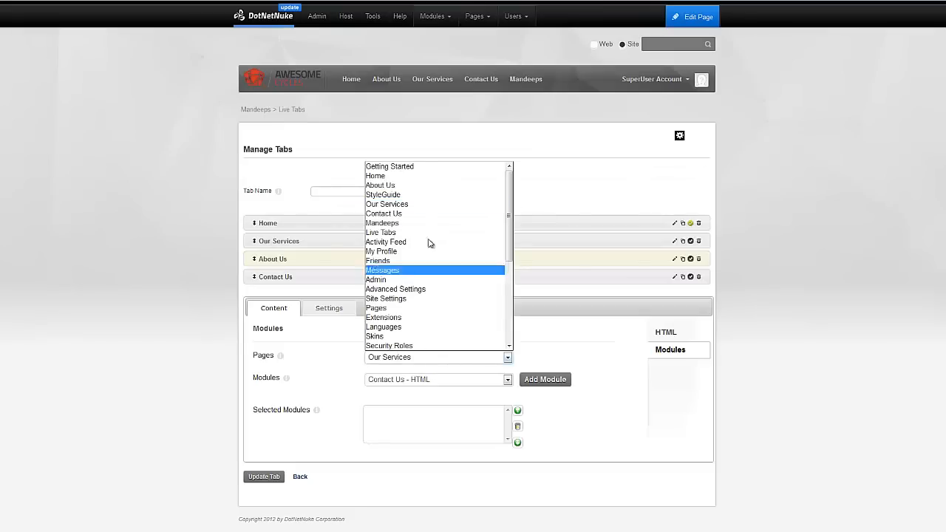
left_click(428, 186)
left_click(430, 382)
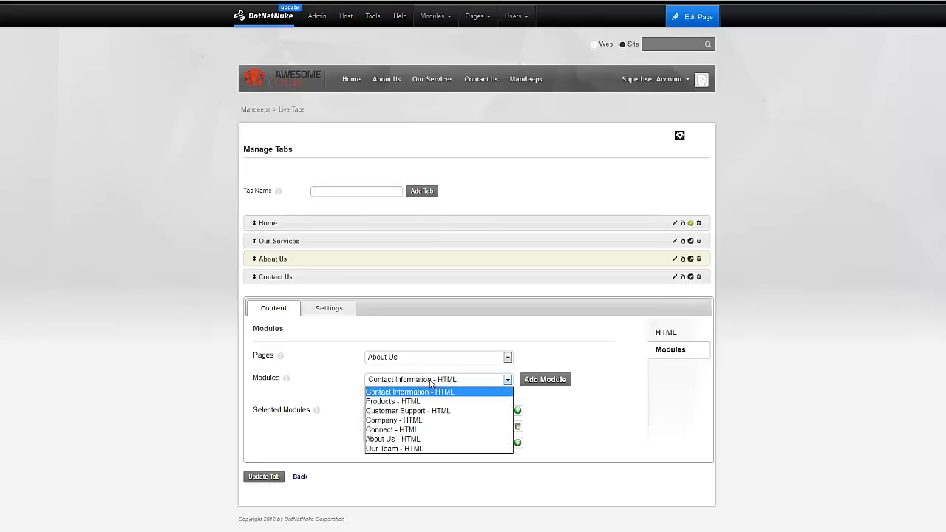
left_click(428, 439)
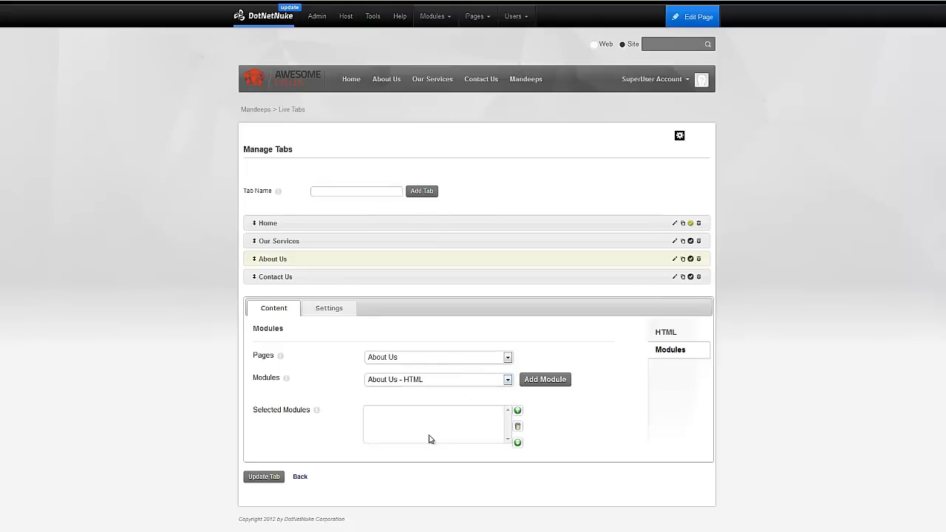
left_click(544, 379)
scroll(269, 444, "down", 3)
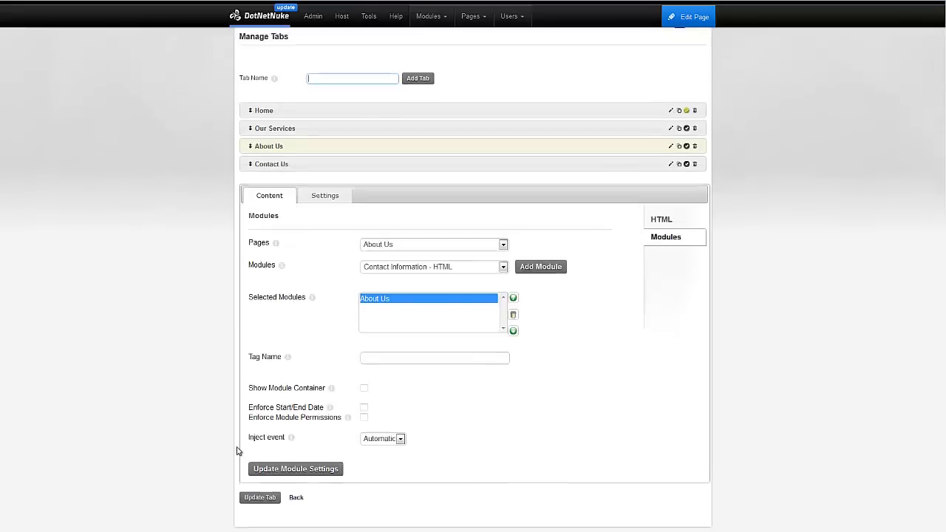
left_click(248, 474)
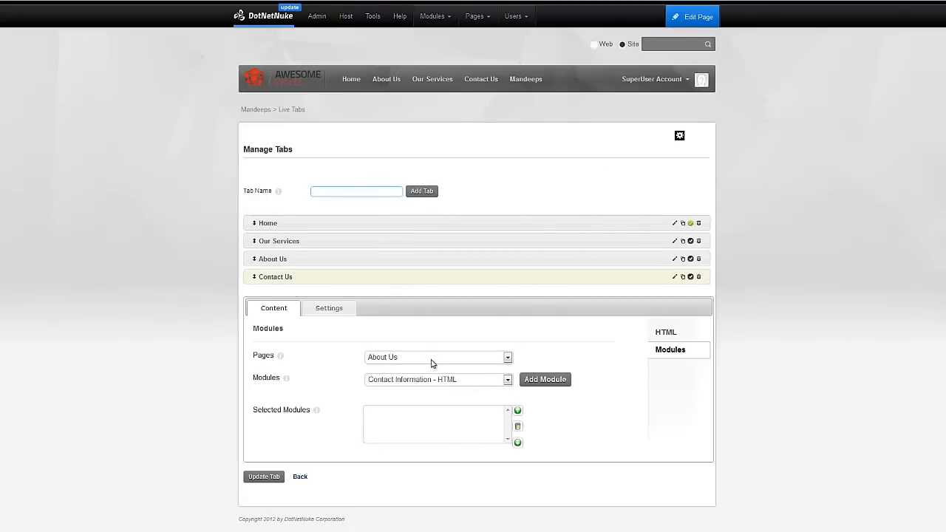
Add the Message Us - HTML module from the Contact Us page to the Contact Us tab.
left_click(433, 360)
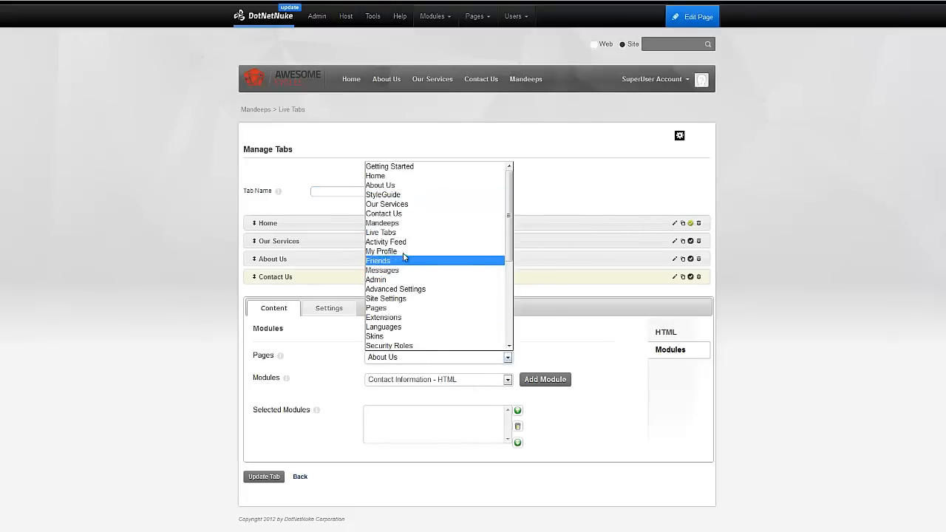
left_click(404, 214)
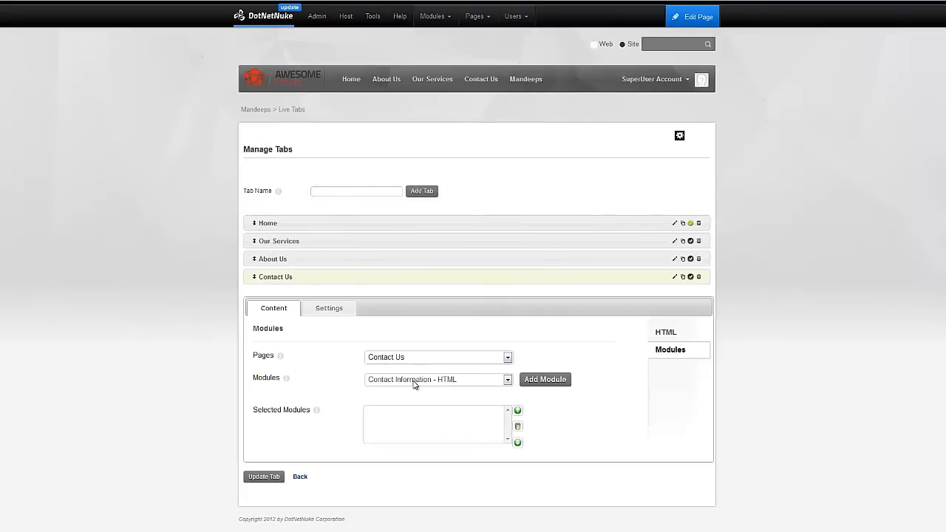
left_click(414, 382)
left_click(413, 421)
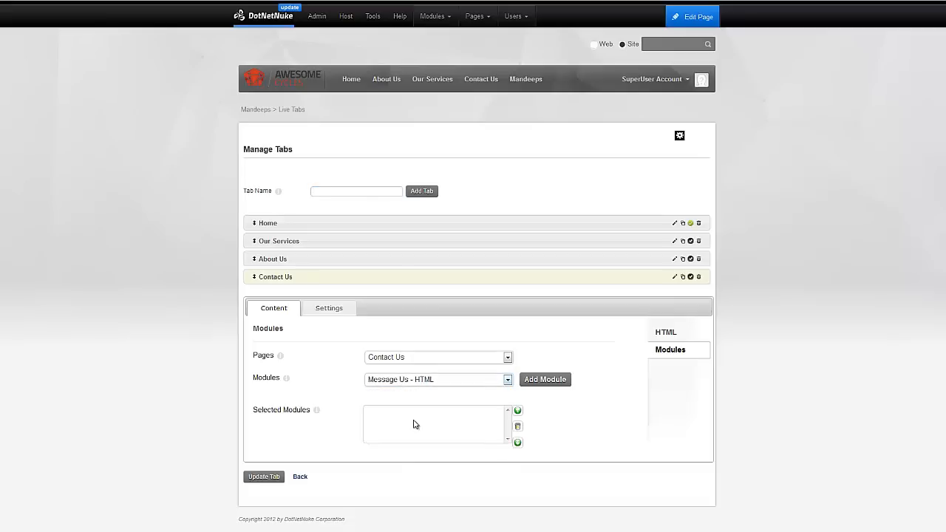
left_click(544, 384)
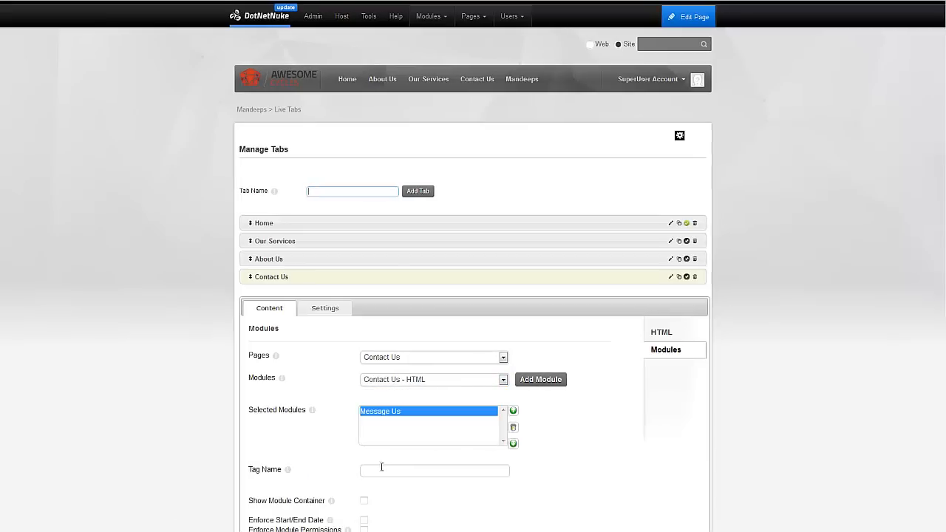
scroll(324, 460, "down", 3)
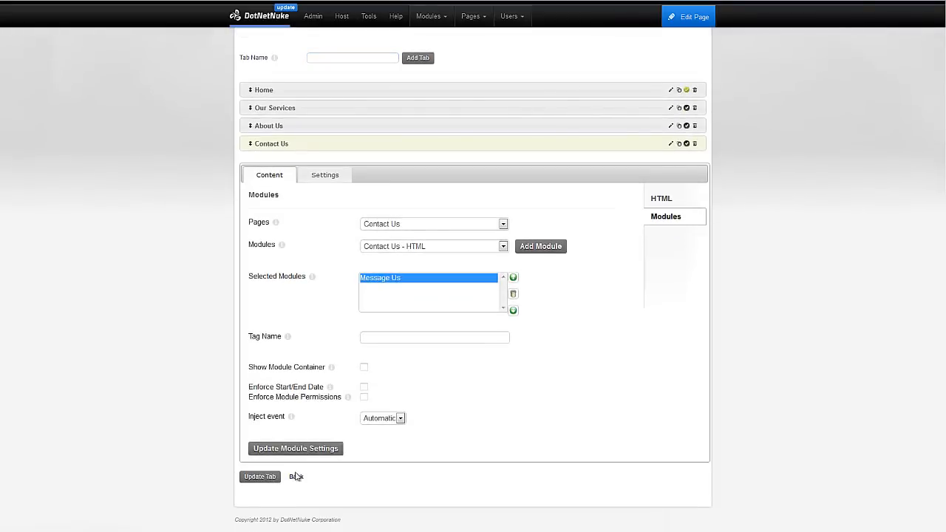
Leave tab management and review the Our Services, About Us and Contact Us tabs' content.
left_click(297, 480)
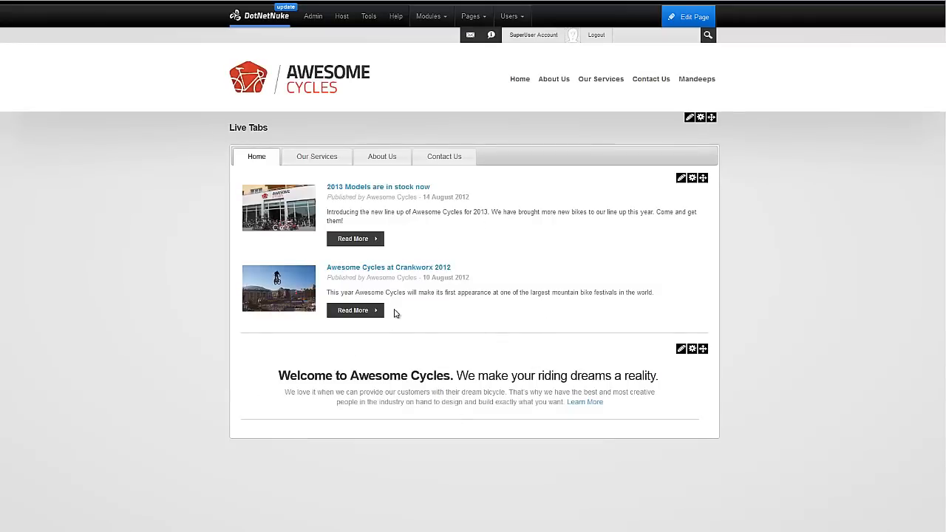
left_click(316, 158)
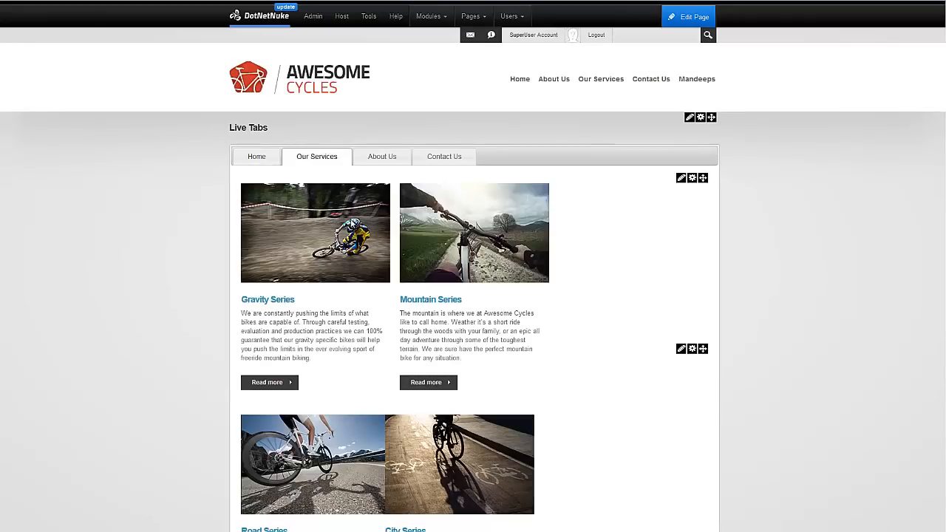
scroll(334, 223, "down", 6)
scroll(401, 57, "up", 3)
scroll(395, 239, "up", 3)
left_click(383, 156)
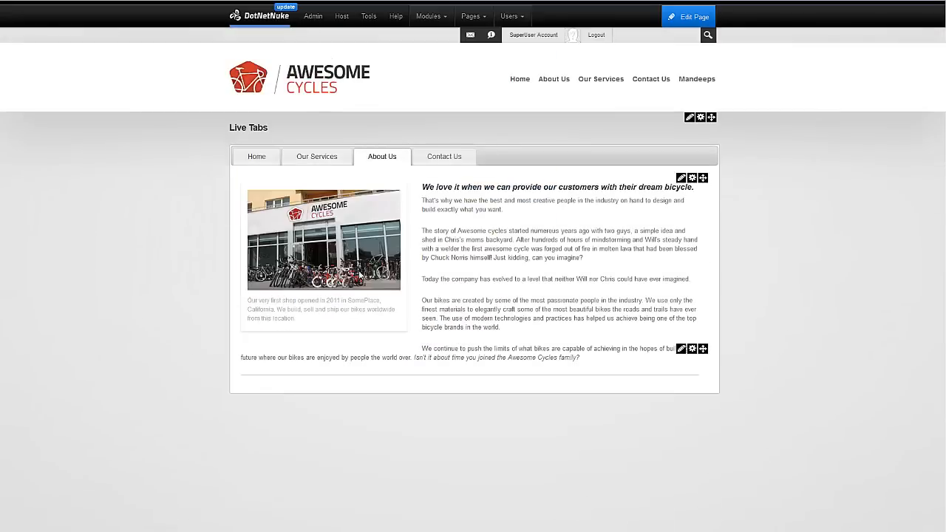
left_click(447, 161)
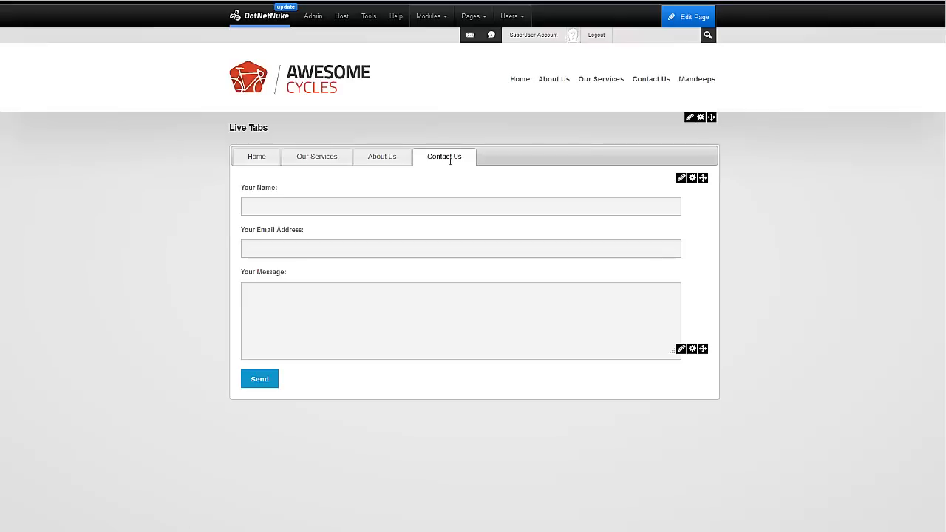
Visit the site's About Us, Our Services and Contact Us pages for comparison.
mouse_move(559, 85)
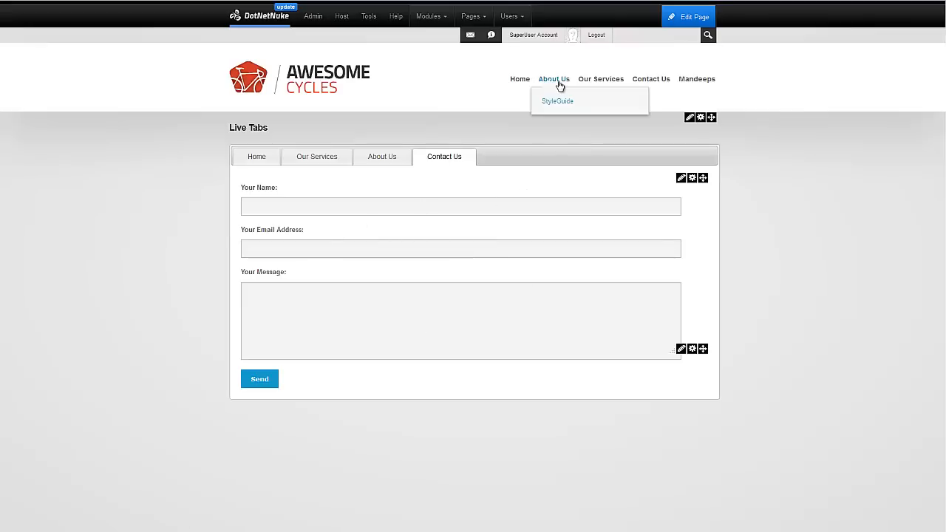
left_click(559, 83)
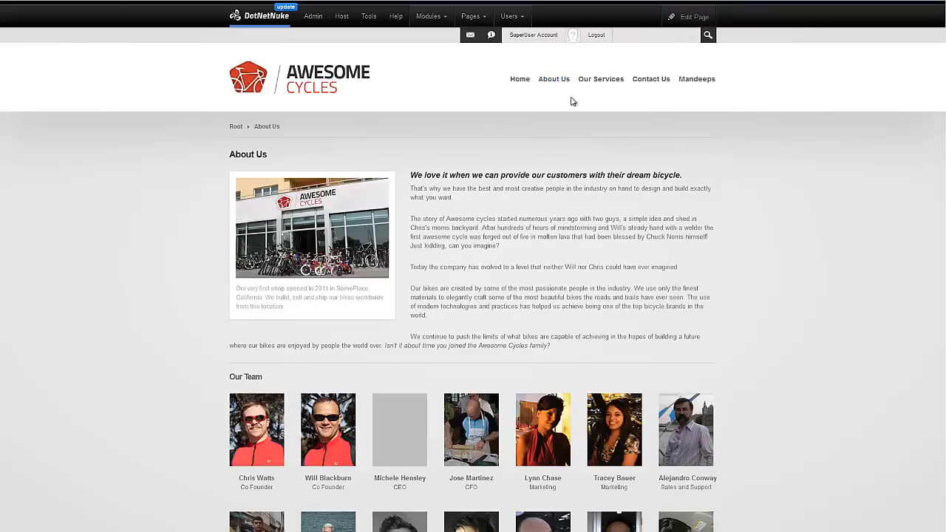
left_click(618, 83)
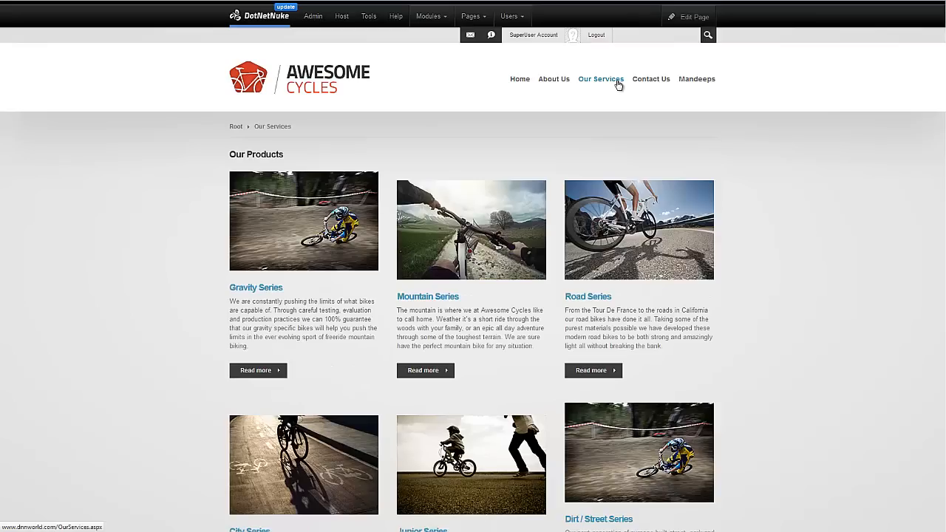
left_click(648, 83)
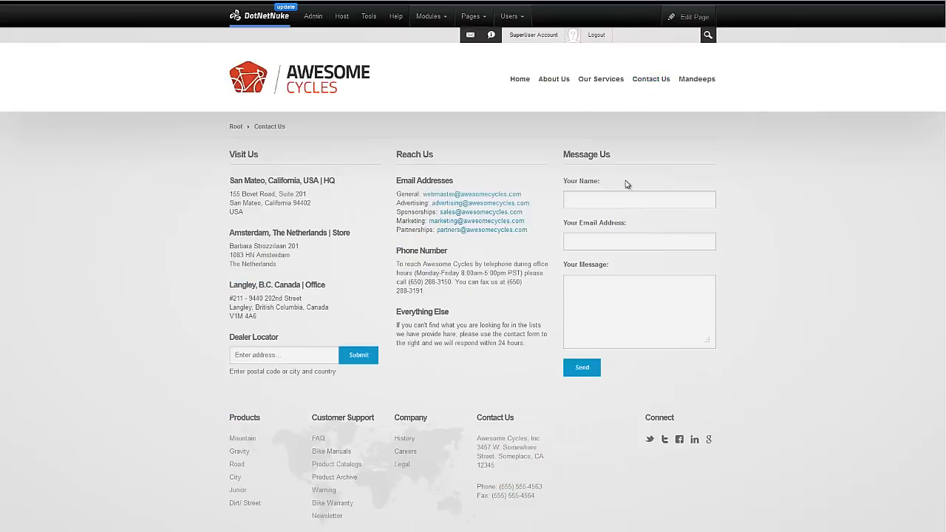
Return to Live Tabs via Mandeeps, show the Contact Us tab, and switch into edit mode.
mouse_move(695, 81)
left_click(690, 103)
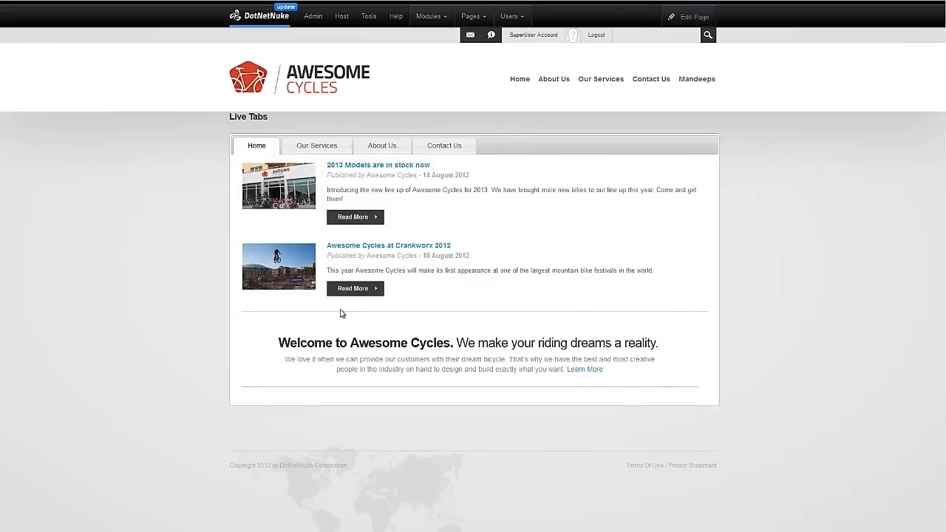
left_click(438, 148)
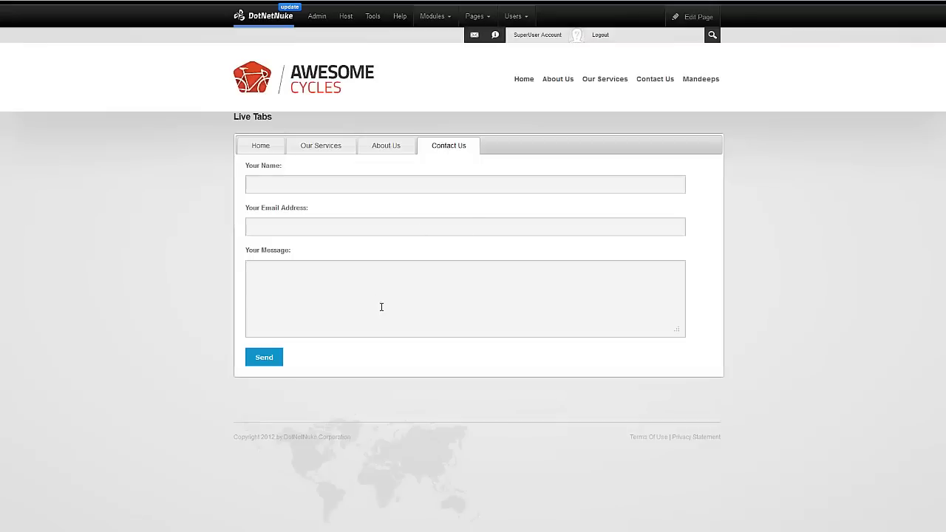
mouse_move(692, 16)
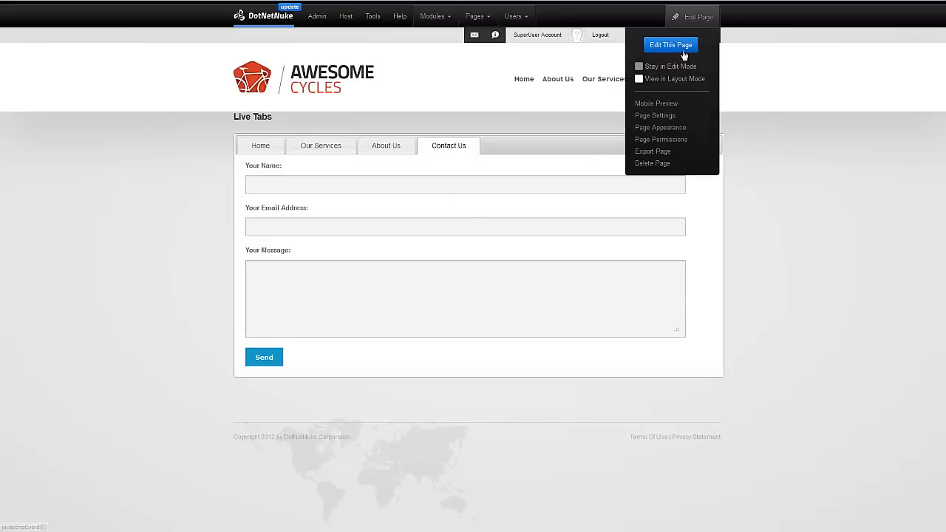
left_click(683, 52)
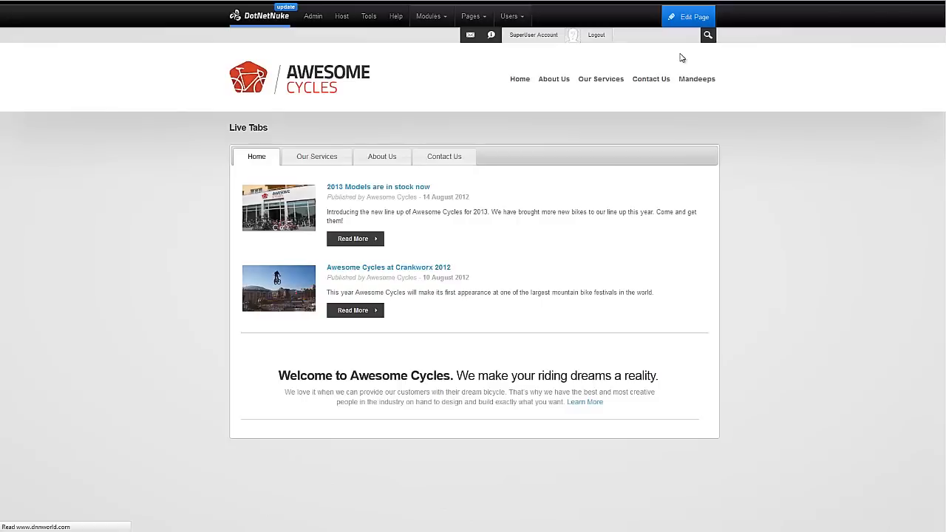
On the Contact Us live tab, give the Message Us module the tag name 'message'.
mouse_move(689, 118)
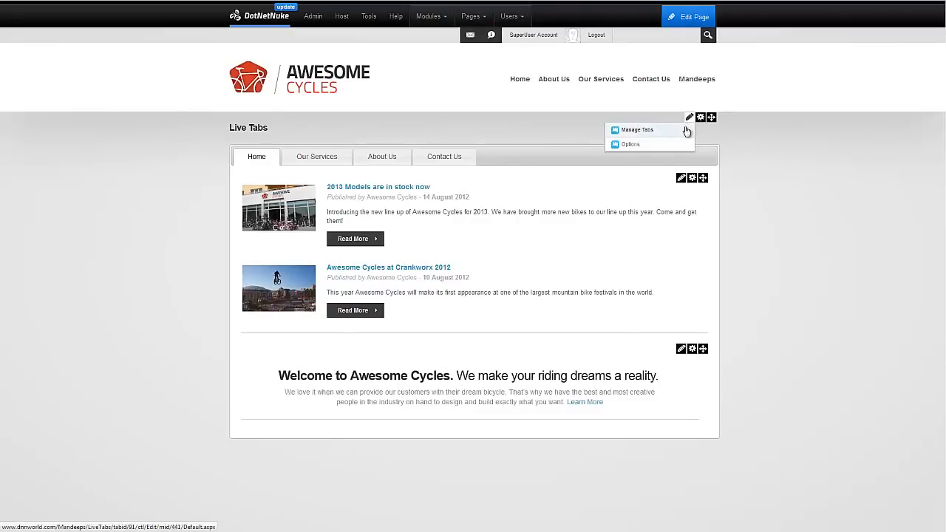
left_click(685, 131)
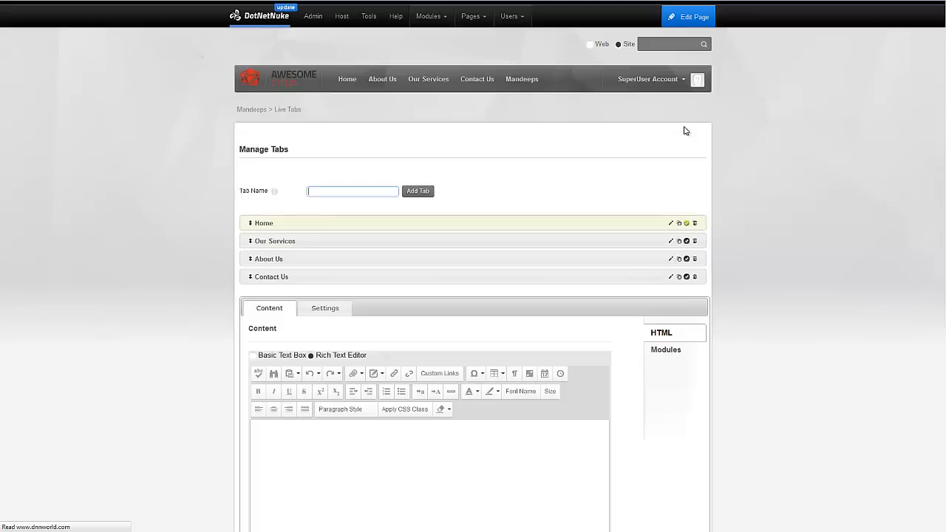
scroll(569, 214, "down", 1)
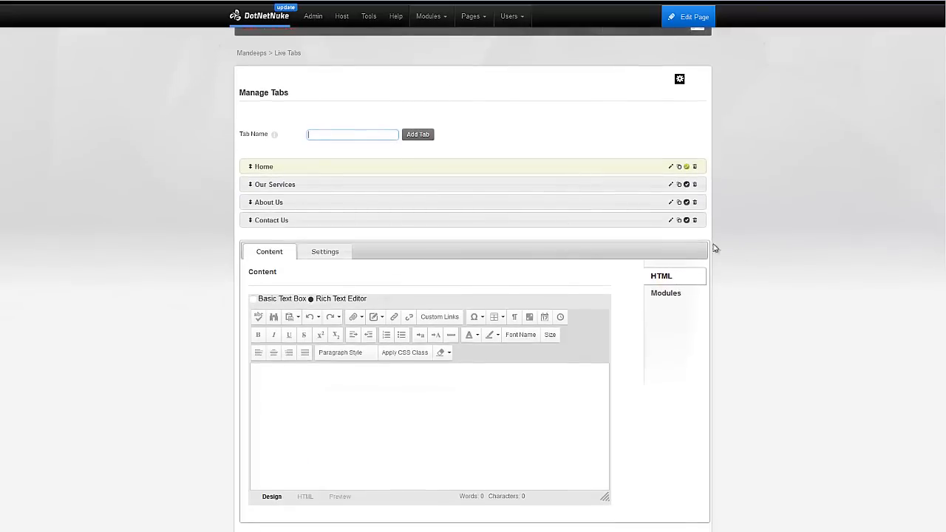
scroll(732, 248, "down", 1)
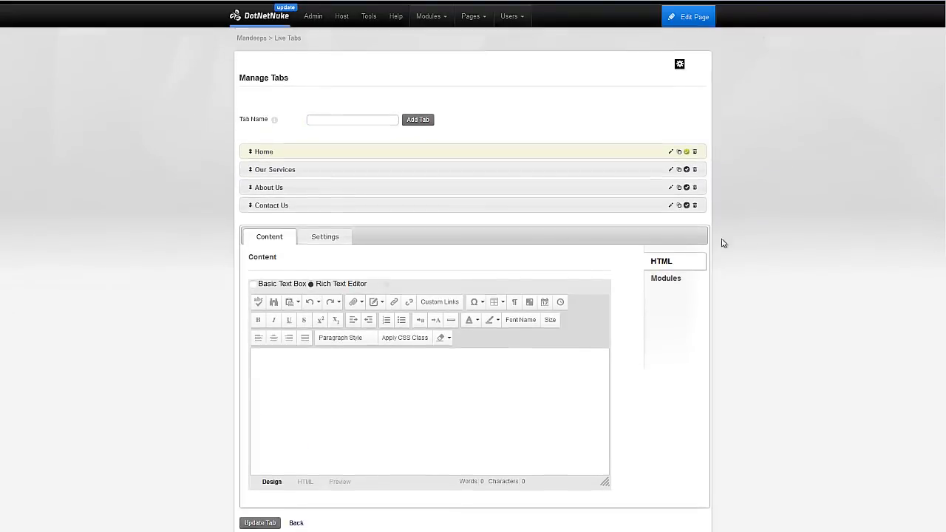
left_click(670, 165)
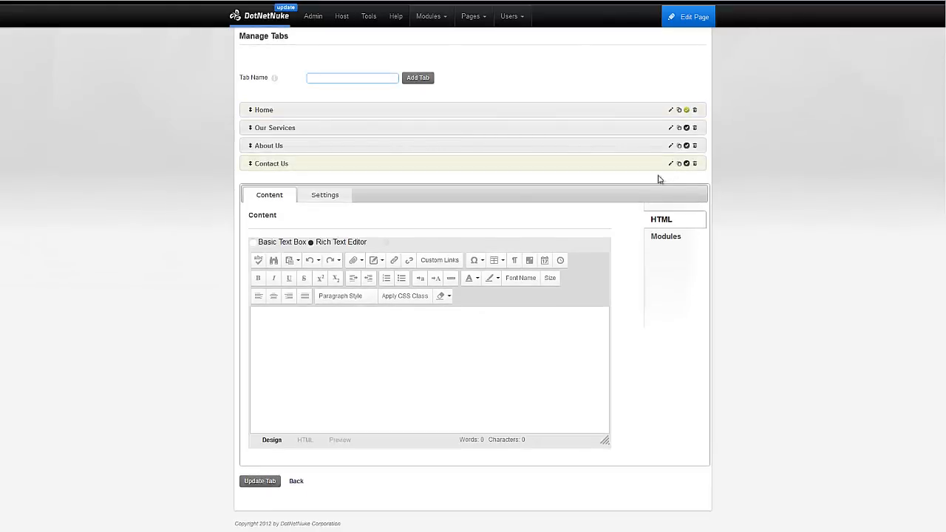
left_click(666, 238)
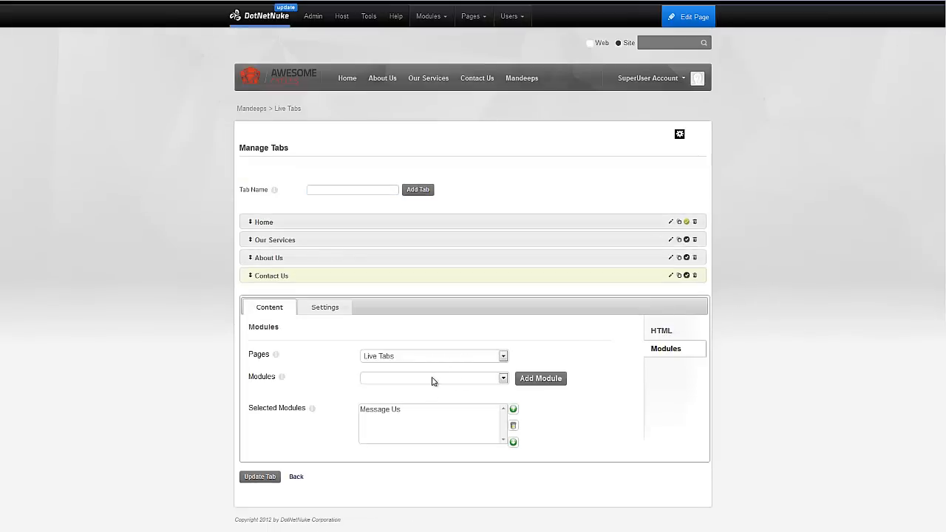
left_click(420, 413)
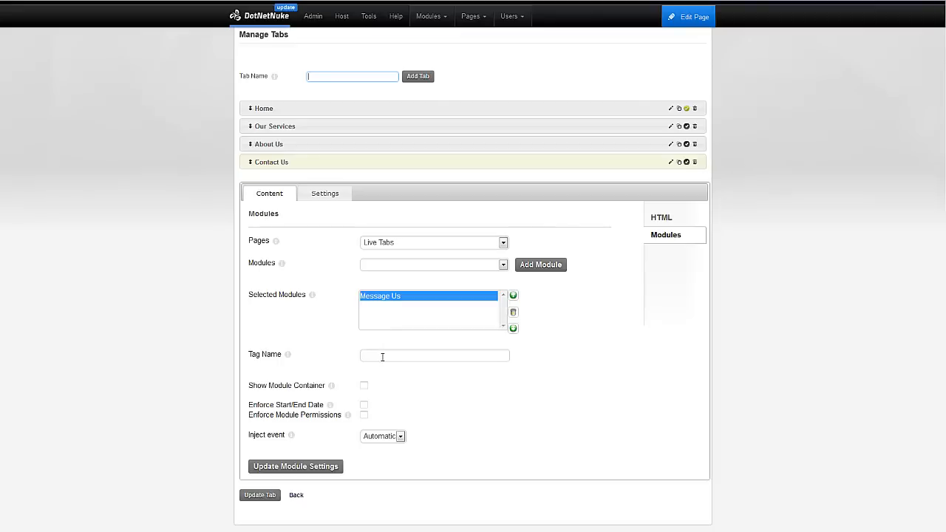
left_click(382, 356)
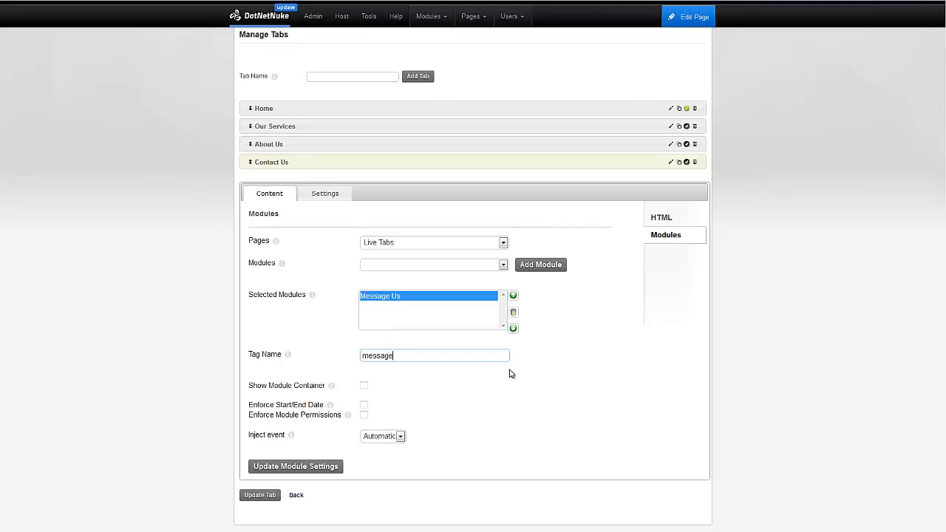
scroll(509, 373, "down", 1)
left_click(293, 456)
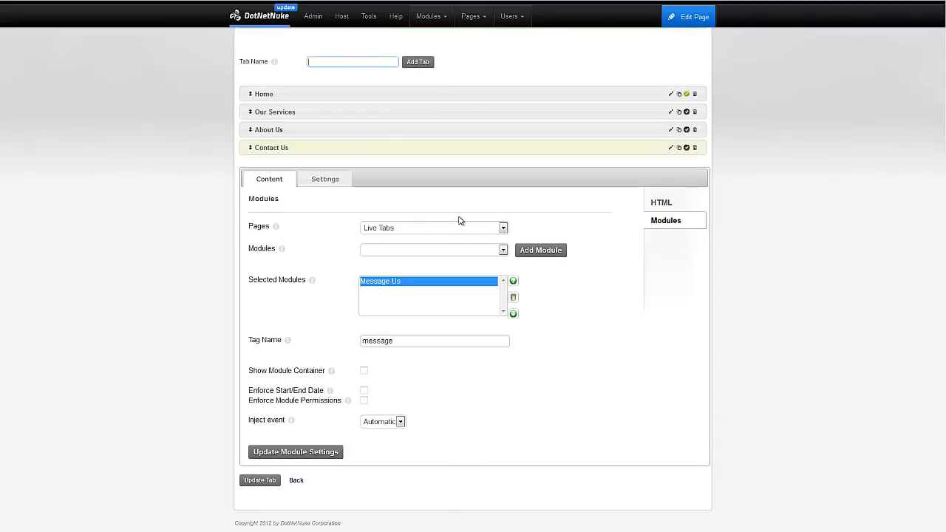
Add the Contact Us - HTML module from the Contact Us page, tagged 'contact'.
left_click(447, 229)
left_click(441, 289)
left_click(427, 255)
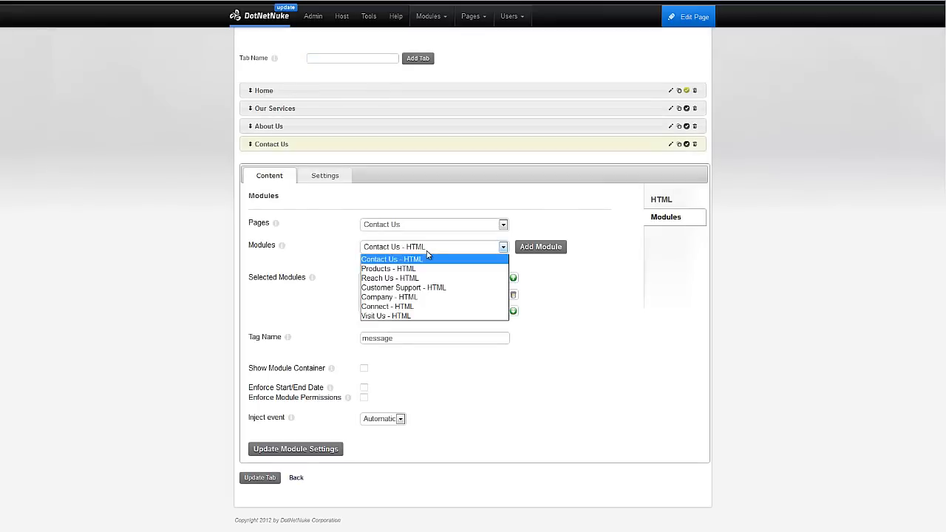
left_click(427, 258)
left_click(527, 252)
left_click(415, 338)
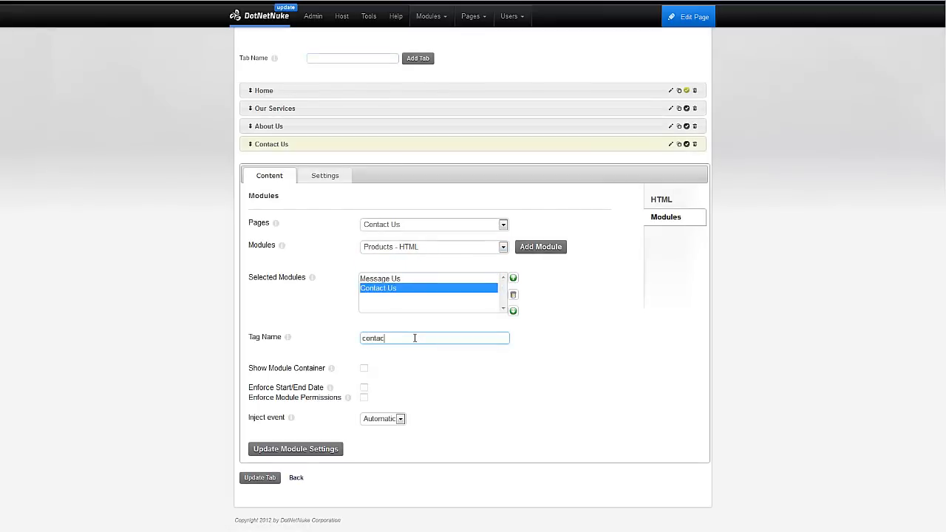
left_click(316, 449)
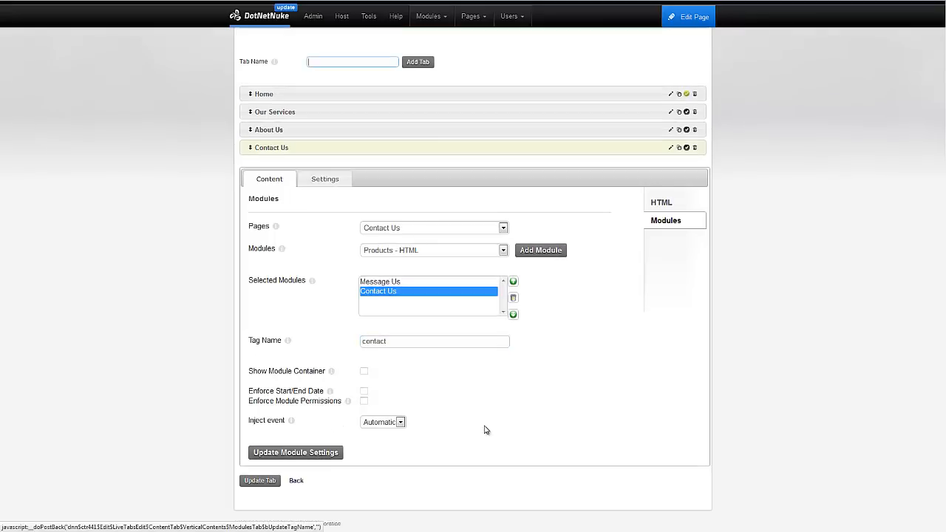
left_click(655, 205)
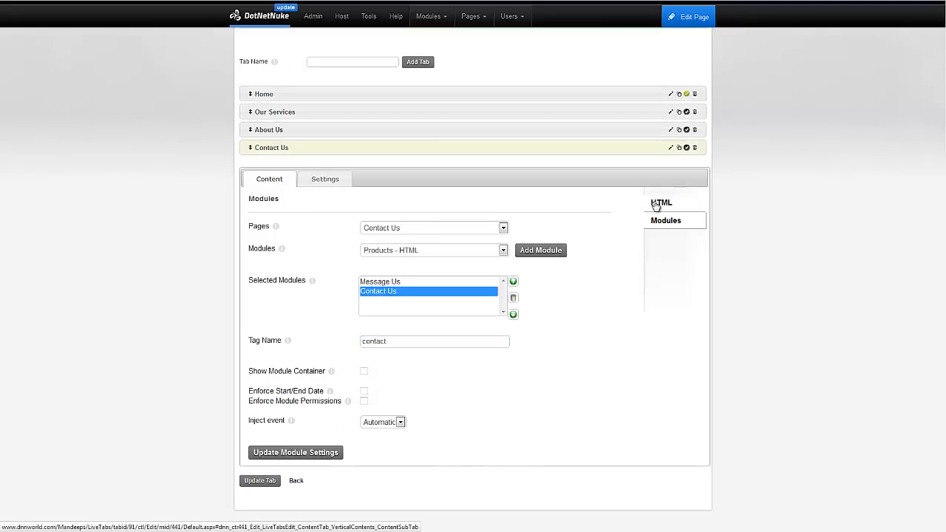
Type 'Contact Us' and 'Message Us' lines around the [contact] token in the tab content.
left_click(506, 335)
type("Contact Us")
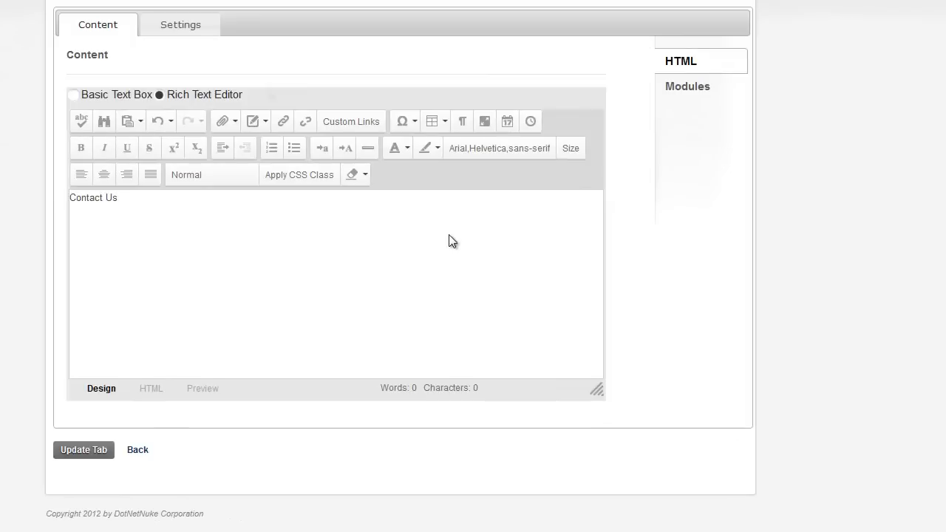
key("Return")
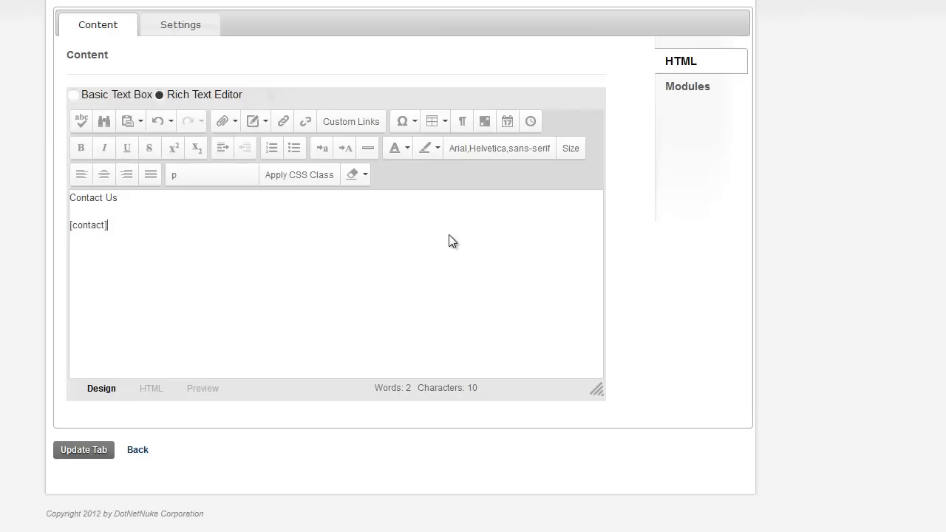
key("Return")
type("Message Us")
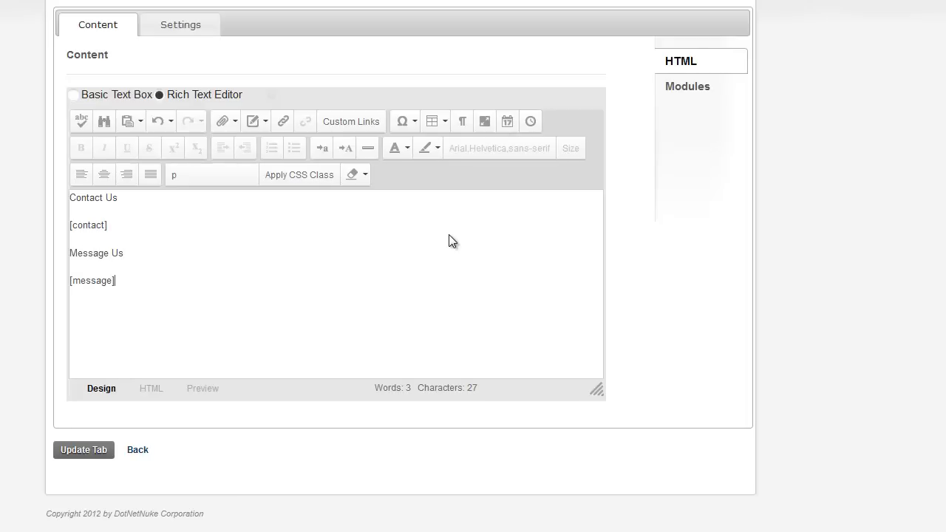
Make Message Us a Heading 3 and Contact Us a Heading 2, then save the tab.
left_click_drag(125, 253, 46, 259)
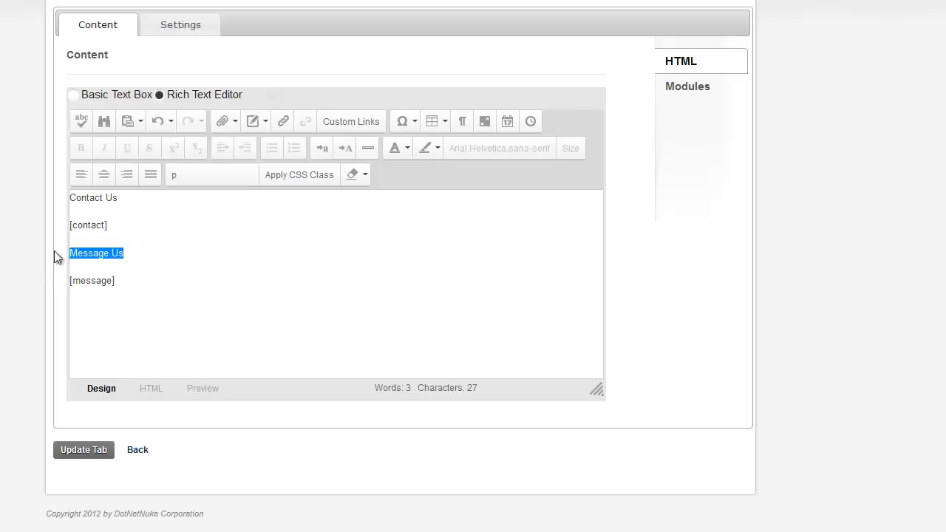
left_click(236, 180)
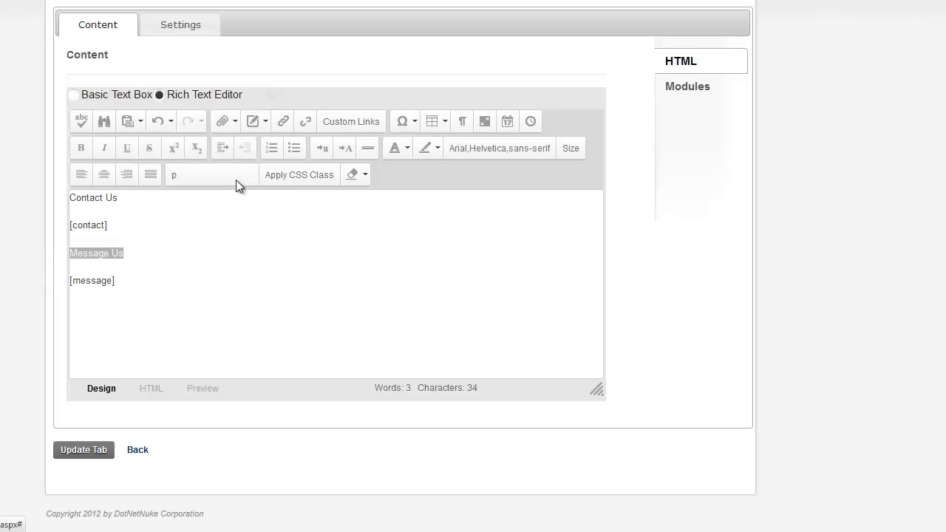
left_click(277, 325)
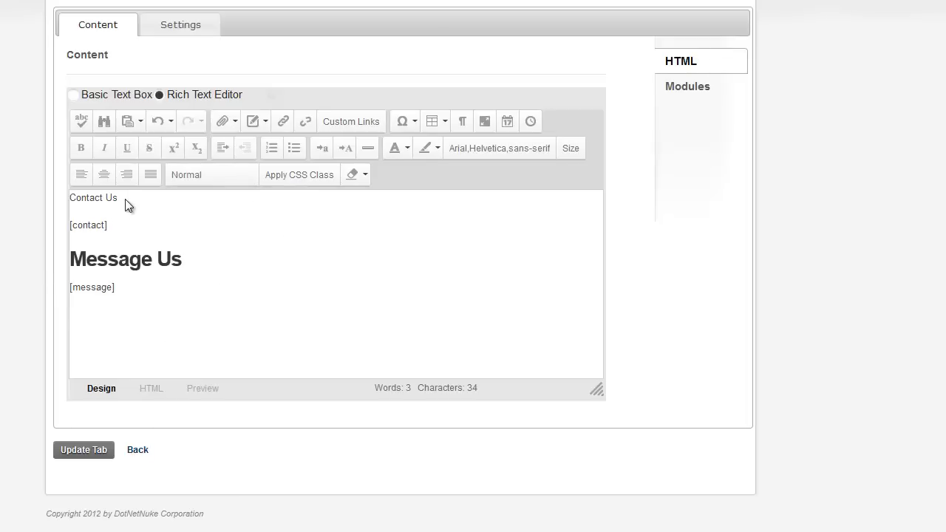
left_click_drag(118, 198, 69, 201)
left_click(228, 176)
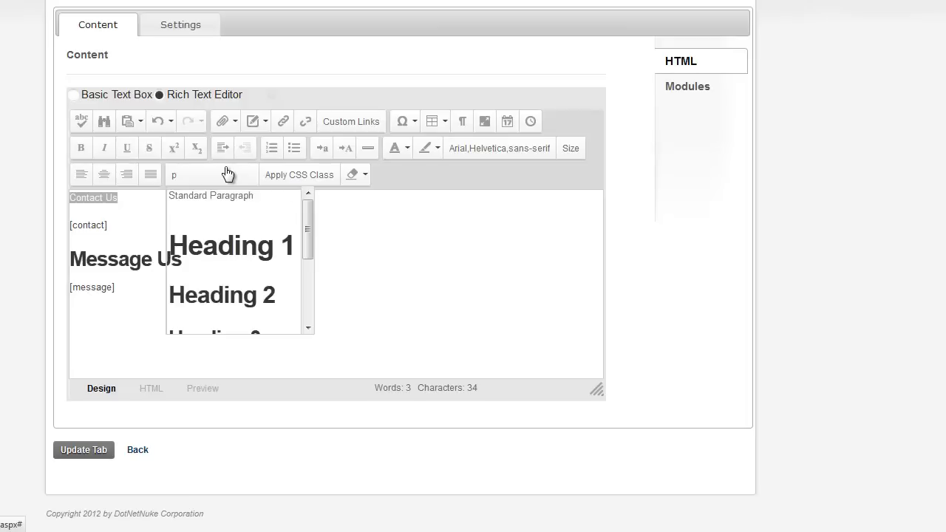
left_click(256, 321)
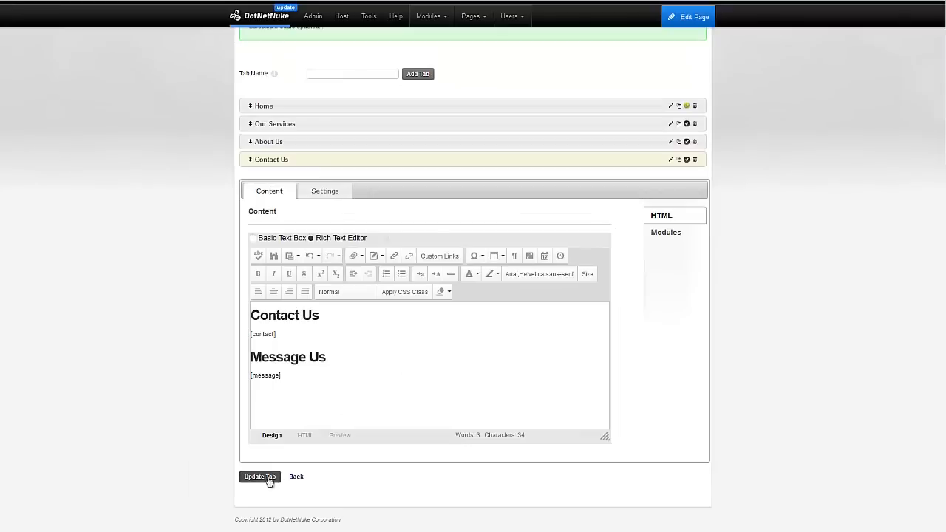
left_click(207, 468)
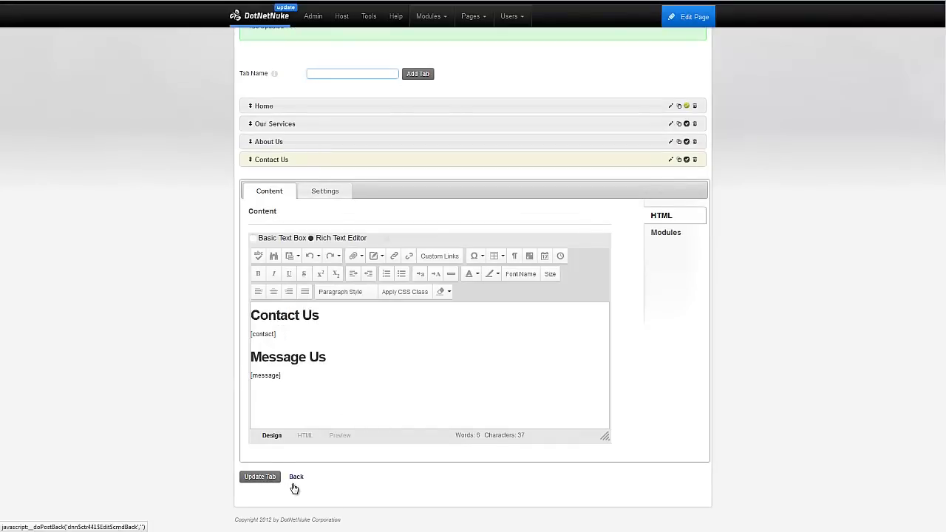
left_click(296, 477)
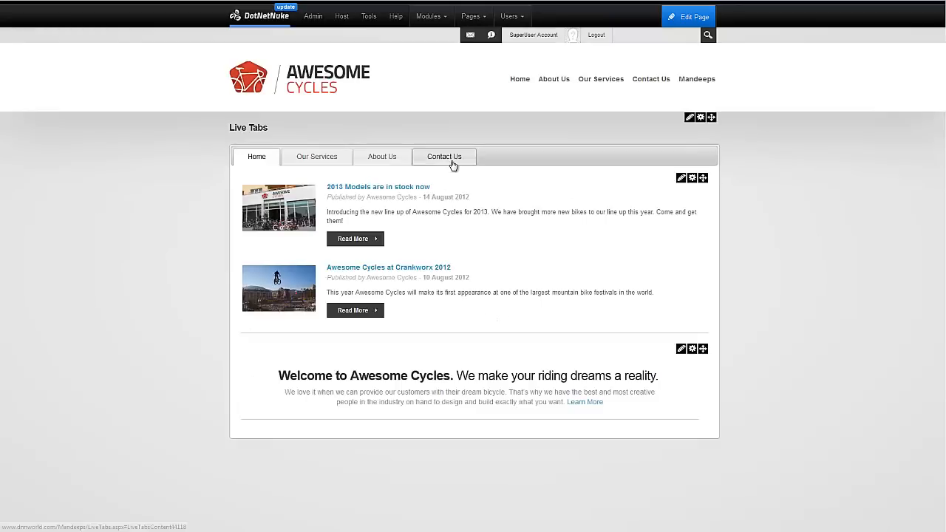
Show the Contact Us tab with its headings, company details and message form on the live page.
left_click(447, 156)
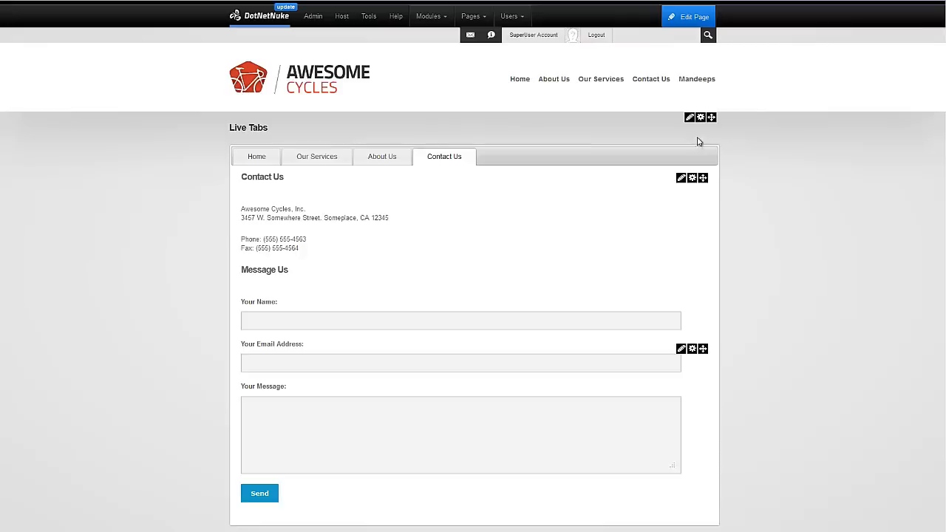
mouse_move(688, 119)
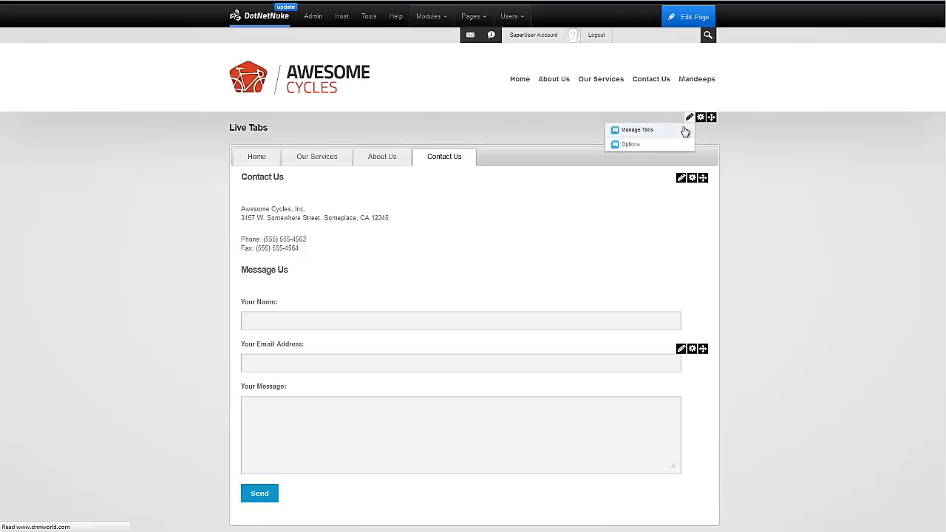
Add a fifth Live Tabs tab named More Information and bring up its settings.
left_click(685, 131)
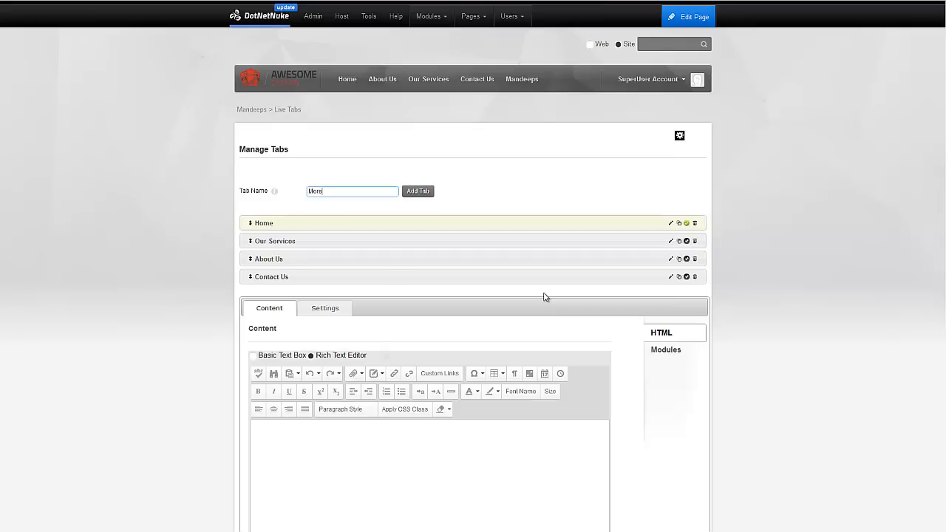
key("Return")
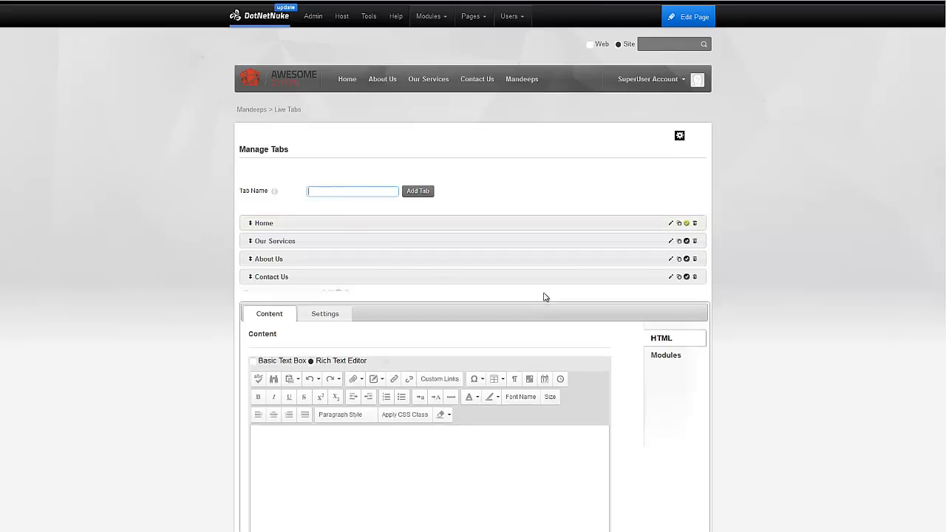
scroll(602, 296, "down", 1)
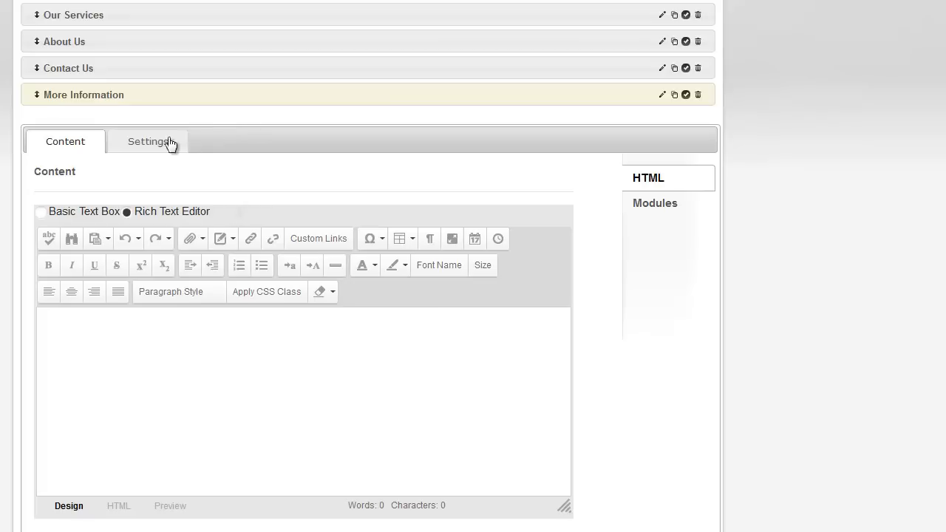
left_click(150, 145)
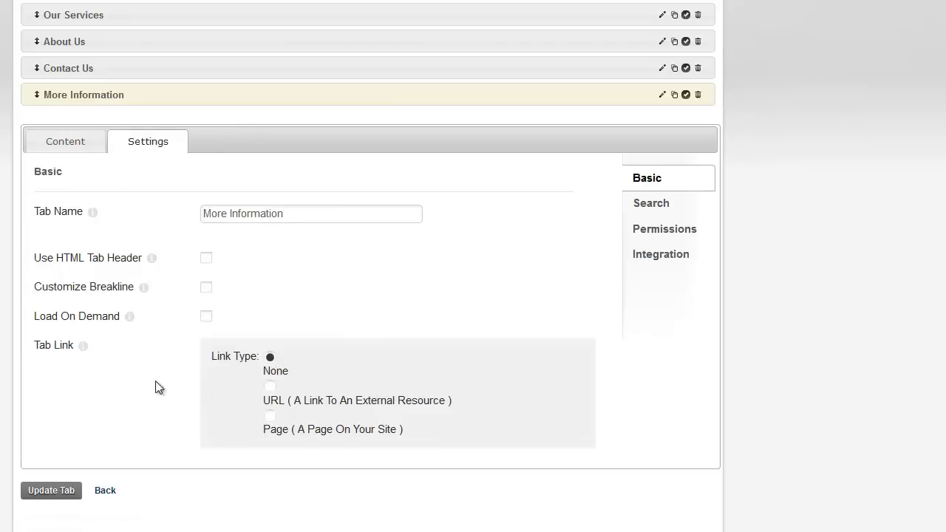
scroll(205, 361, "down", 1)
left_click(270, 356)
left_click(322, 397)
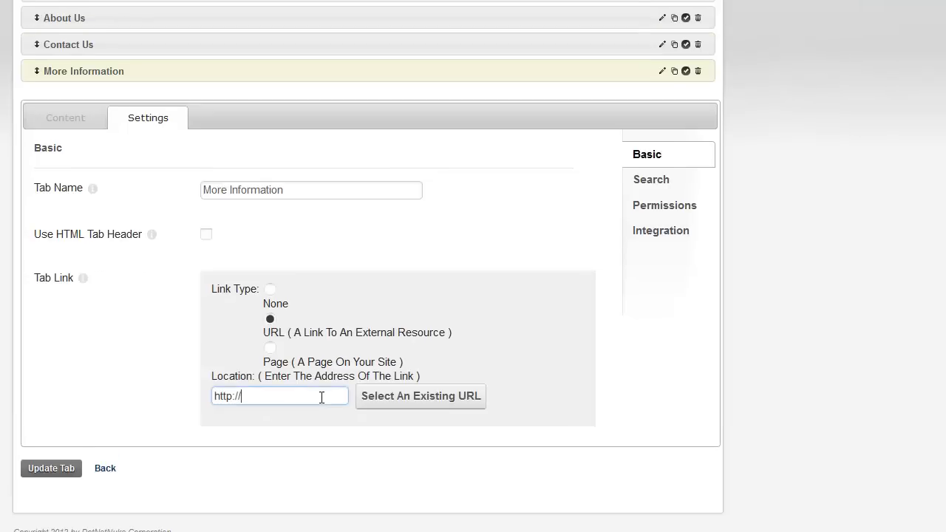
type("www.dotnetnuke.com")
left_click(49, 467)
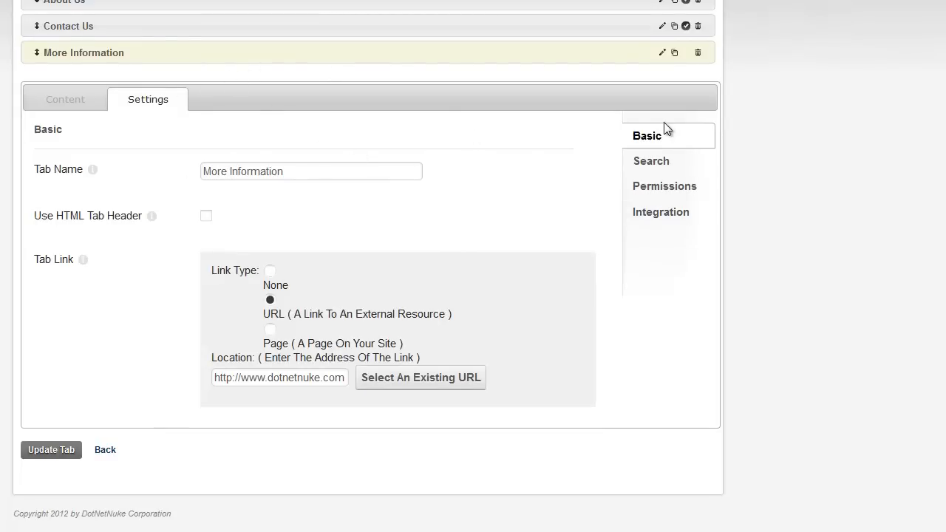
Review the tab's Search, Permissions and Integration settings, including the Tab Link address.
left_click(653, 162)
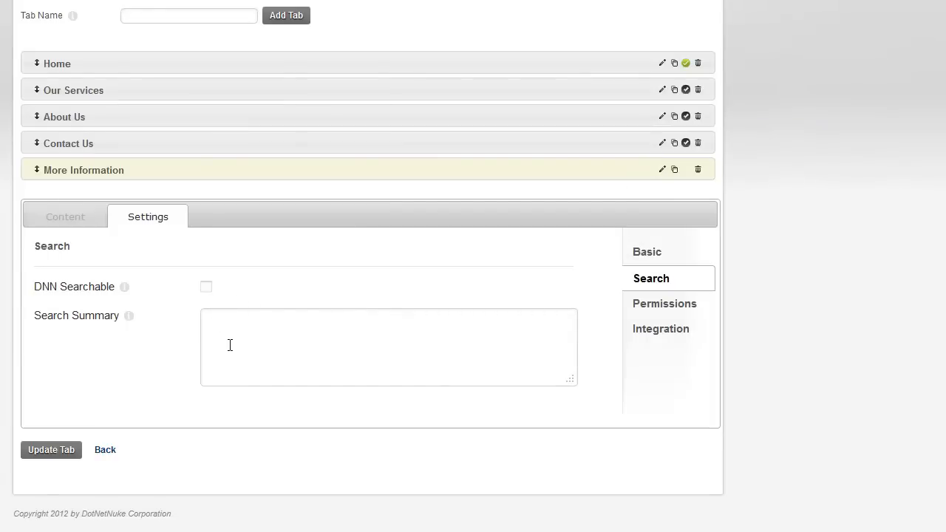
left_click(654, 304)
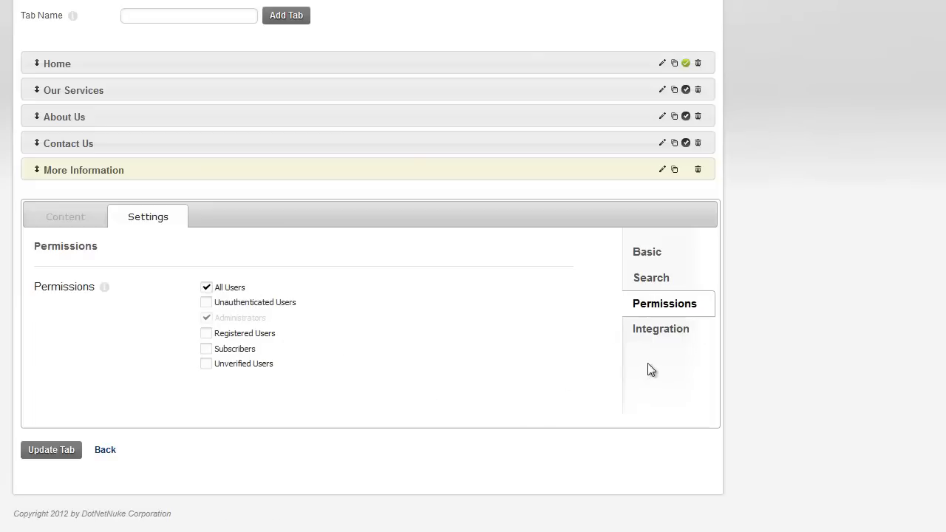
left_click(657, 334)
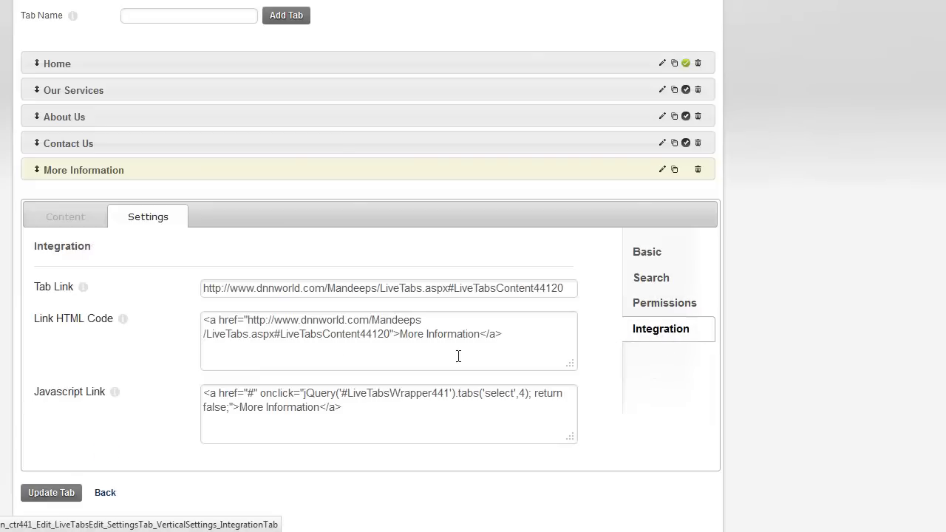
double_click(224, 288)
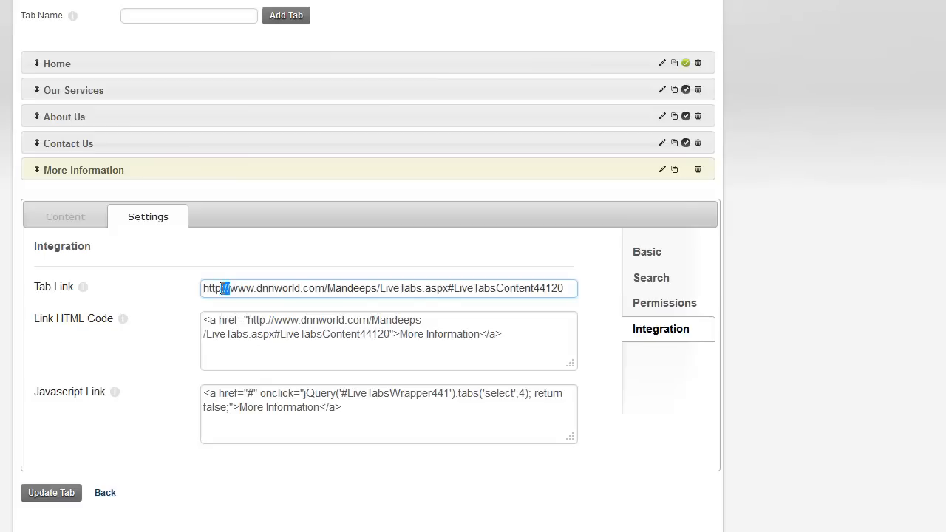
triple_click(221, 288)
left_click(222, 288)
Inspect the Link HTML Code and Javascript Link code, then go back to the Live Tabs page.
left_click(439, 338)
double_click(441, 339)
left_click(440, 341)
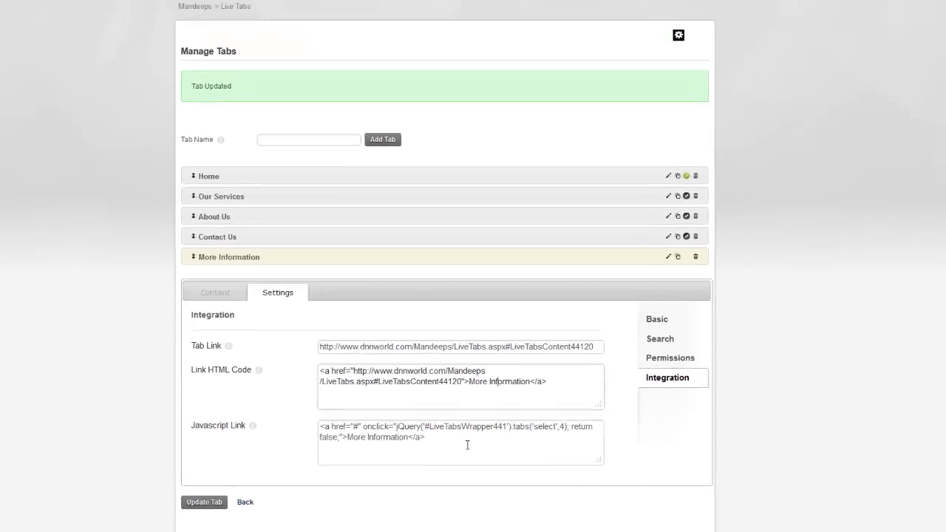
triple_click(398, 418)
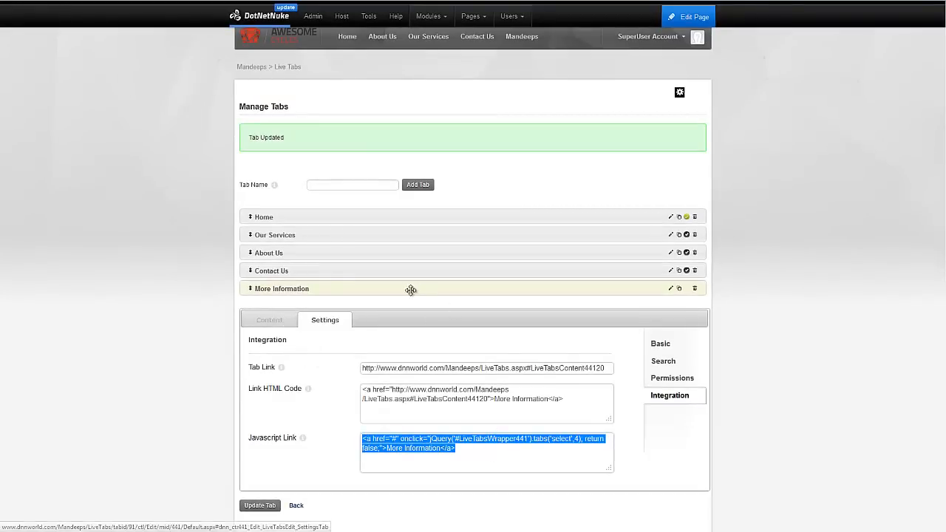
left_click(296, 507)
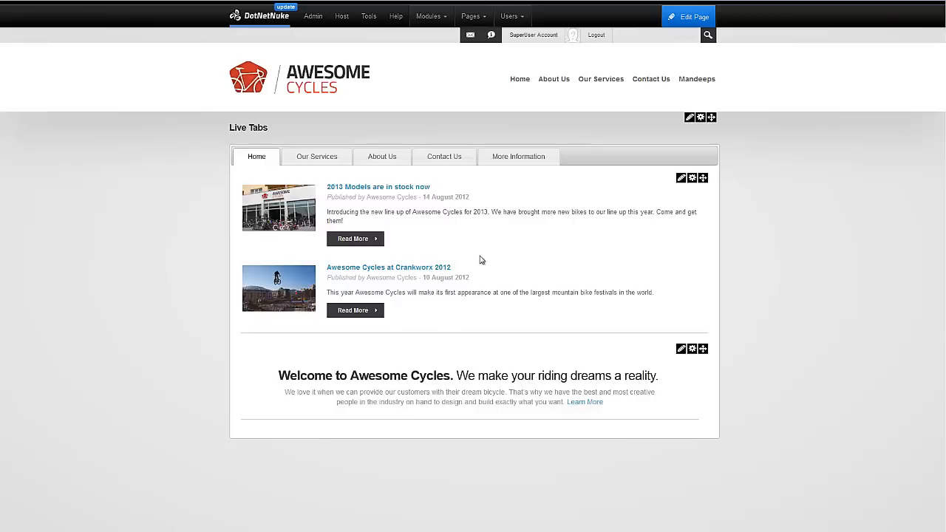
Follow the More Information tab out to dotnetnuke.com and come back to the Live Tabs page.
left_click(531, 164)
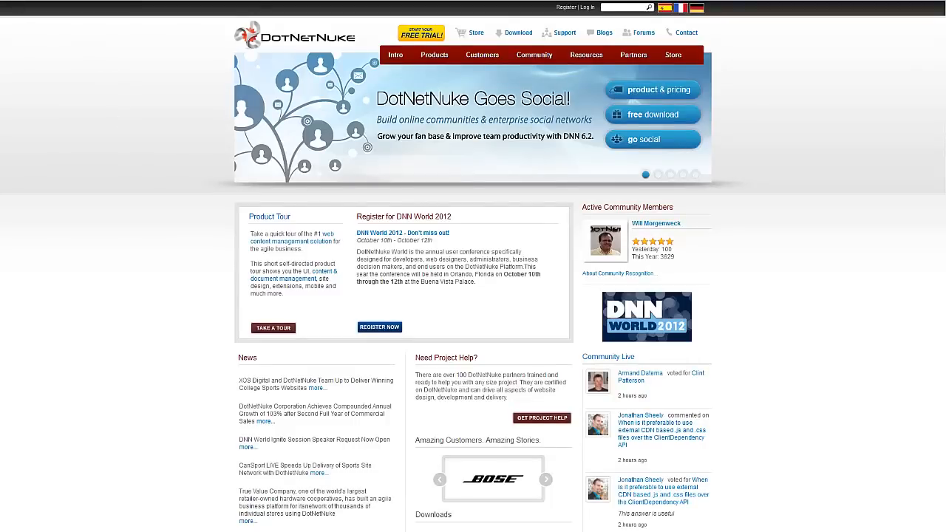
key("alt+Left")
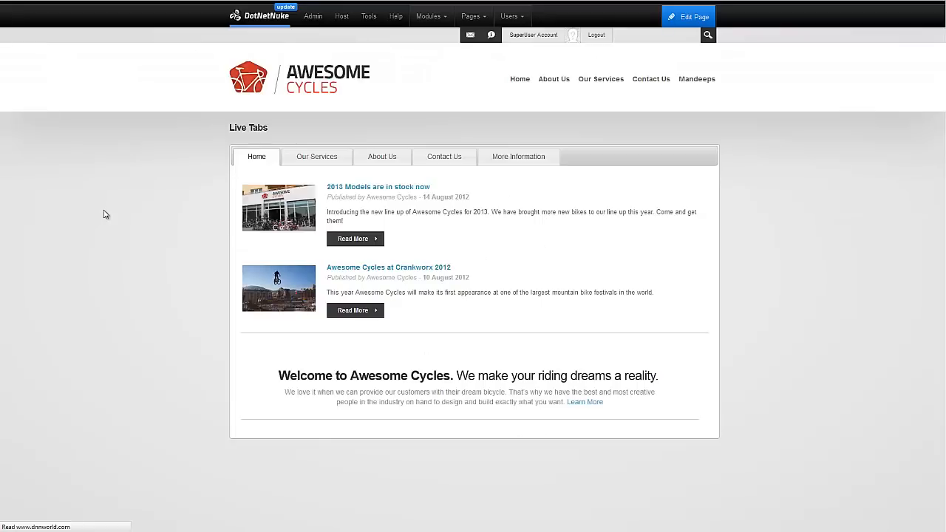
mouse_move(688, 119)
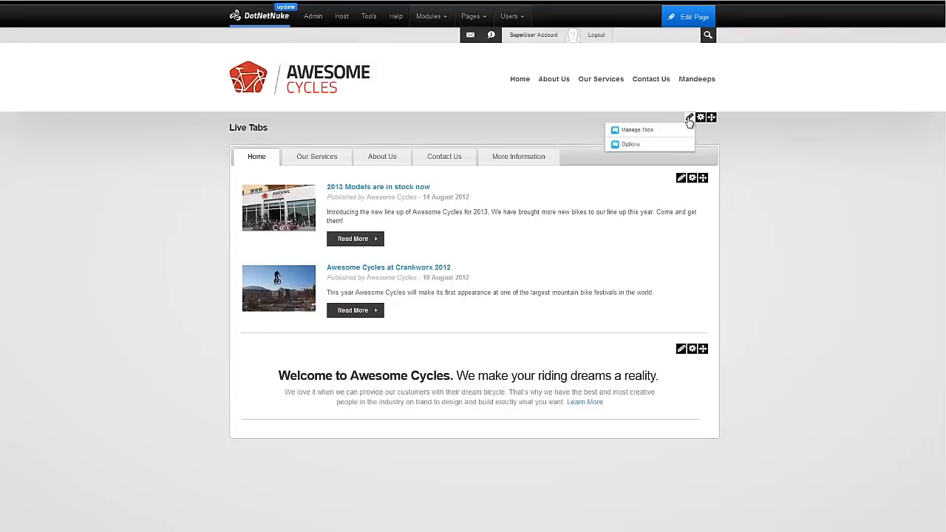
In the Live Tabs theme options, preview the left, right and bottom tab orientations.
left_click(672, 151)
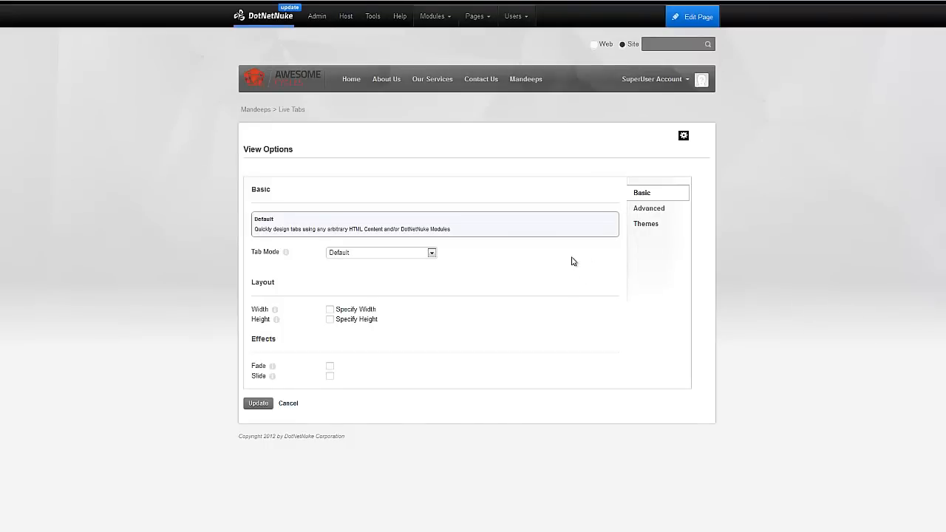
left_click(635, 226)
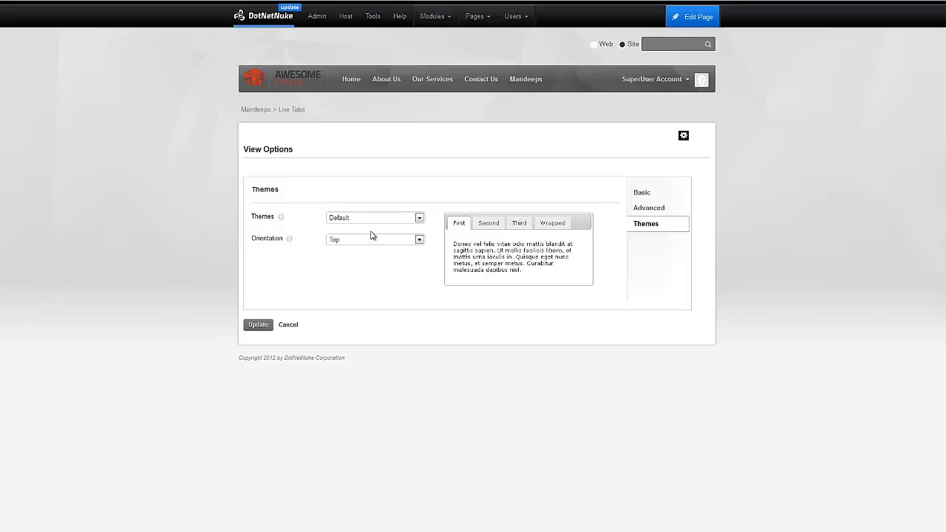
left_click(375, 219)
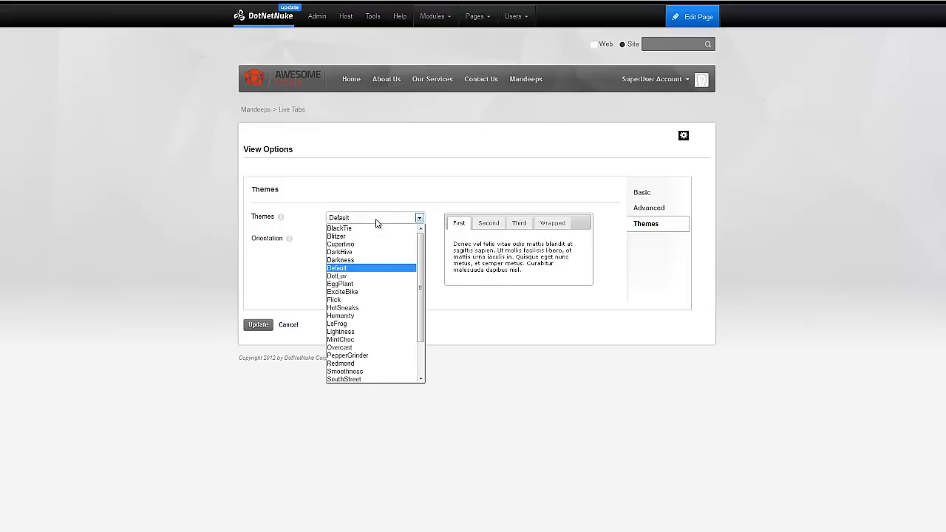
left_click(375, 220)
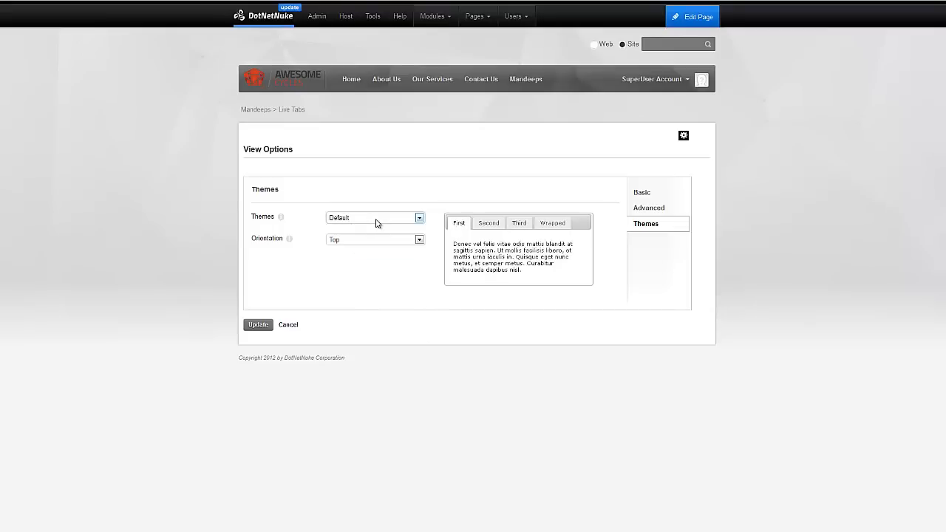
left_click(393, 242)
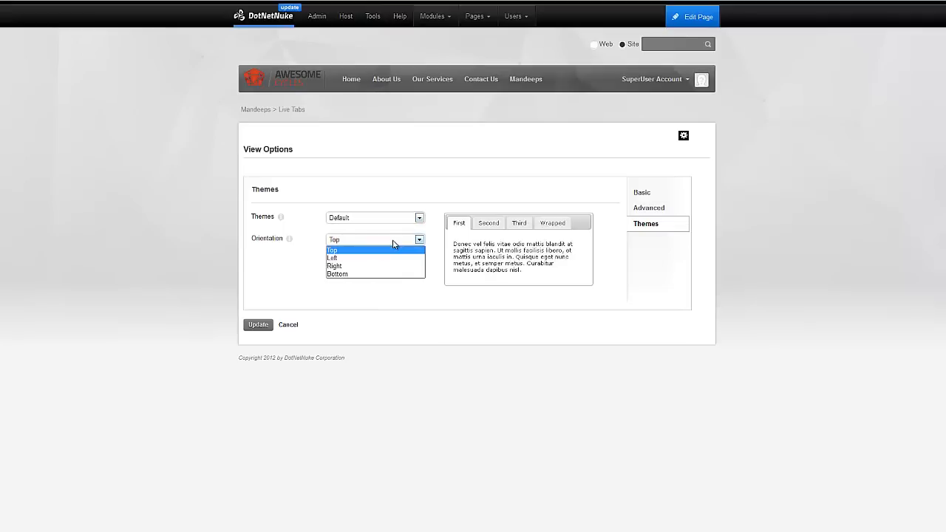
left_click(393, 244)
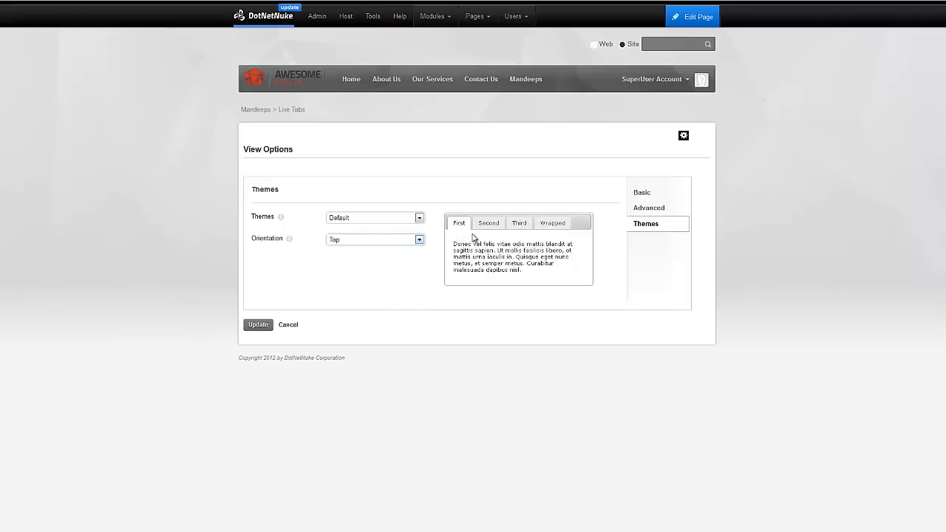
left_click(407, 245)
left_click(374, 256)
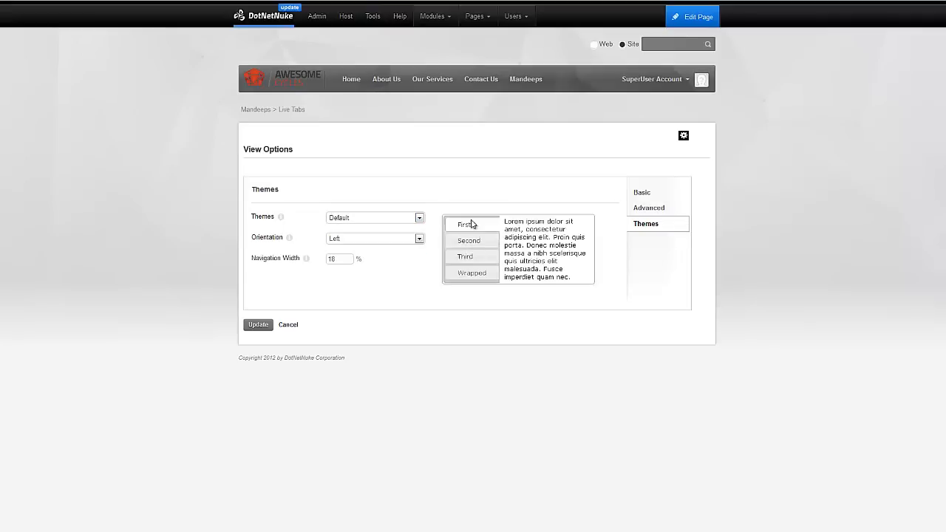
left_click(355, 239)
left_click(359, 256)
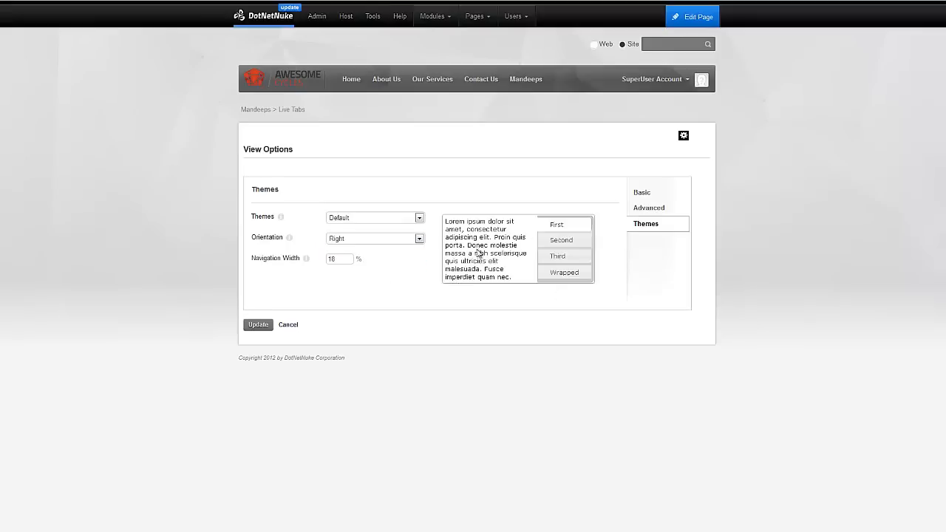
left_click(408, 240)
left_click(398, 272)
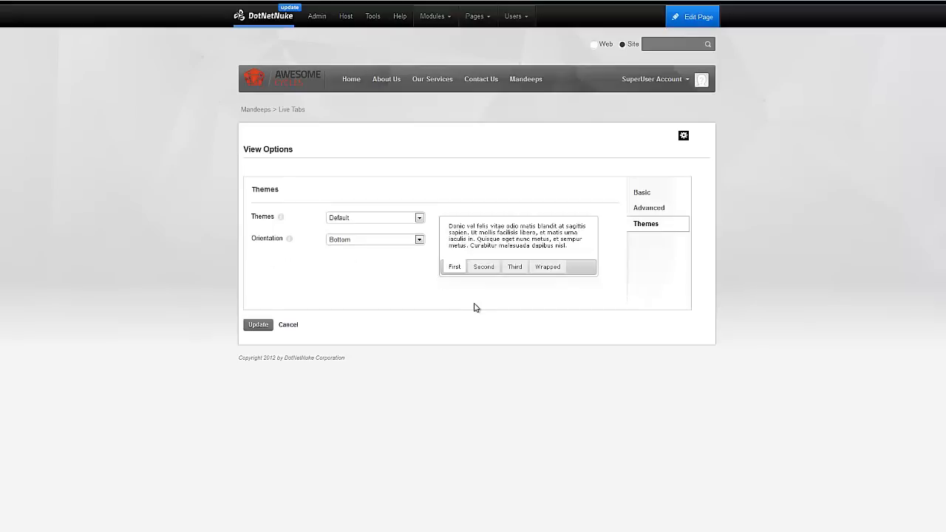
Apply the BlackTie theme with Left orientation and save the settings.
left_click(382, 222)
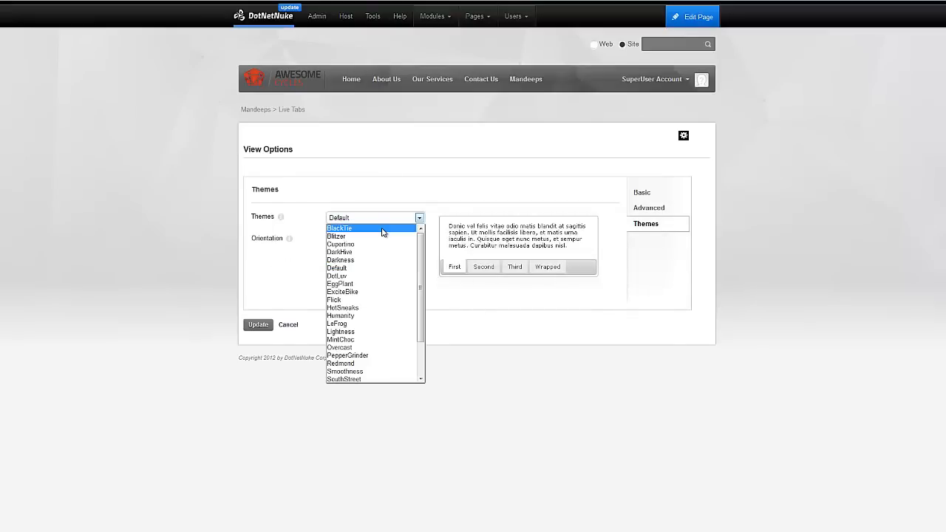
left_click(379, 228)
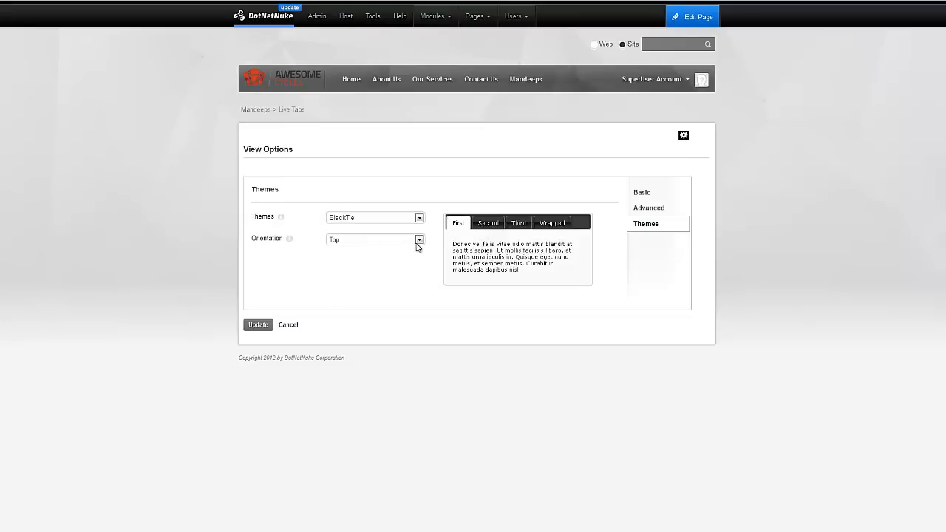
left_click(418, 242)
left_click(406, 260)
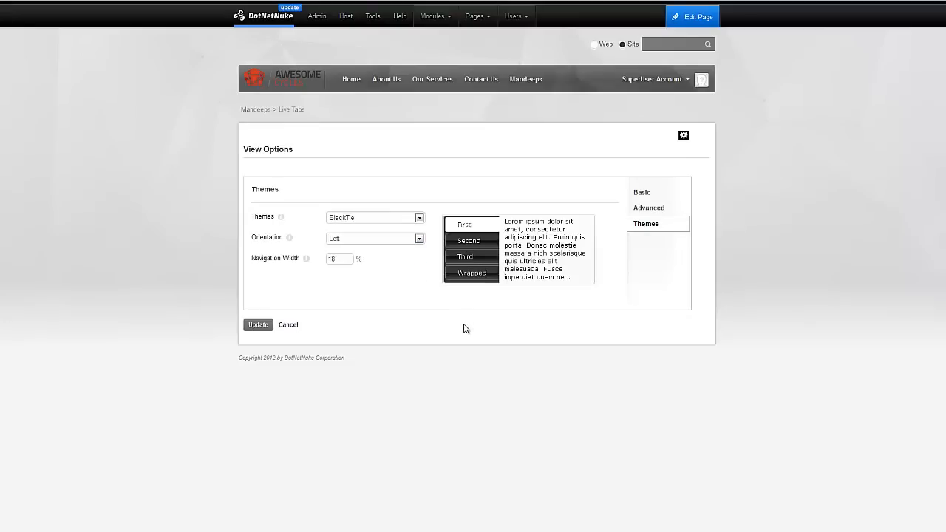
left_click(258, 325)
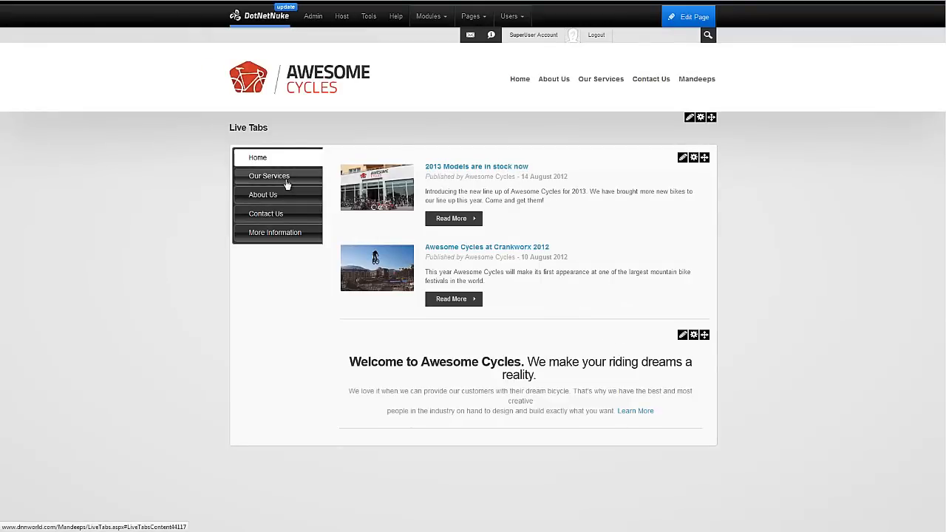
Browse the Our Services, About Us and Contact Us tabs, then return to the Live Tabs page.
left_click(287, 181)
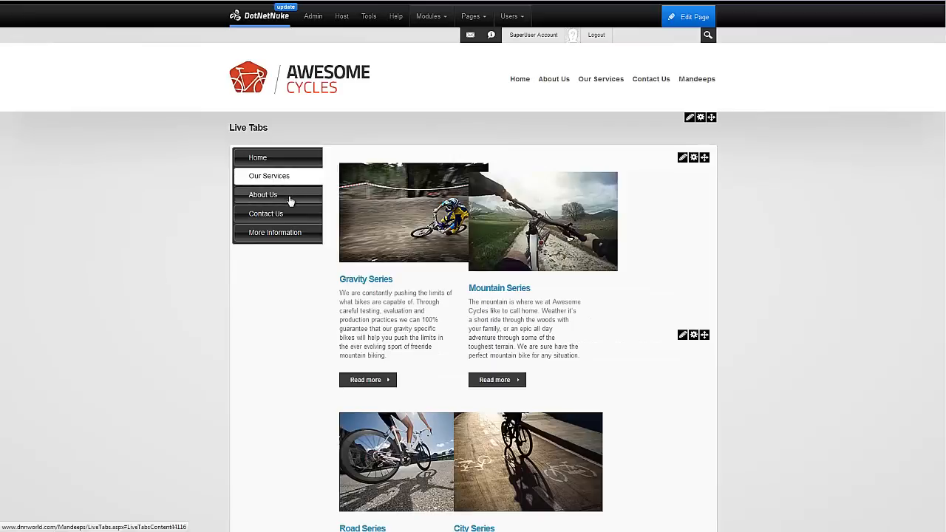
left_click(290, 200)
left_click(288, 220)
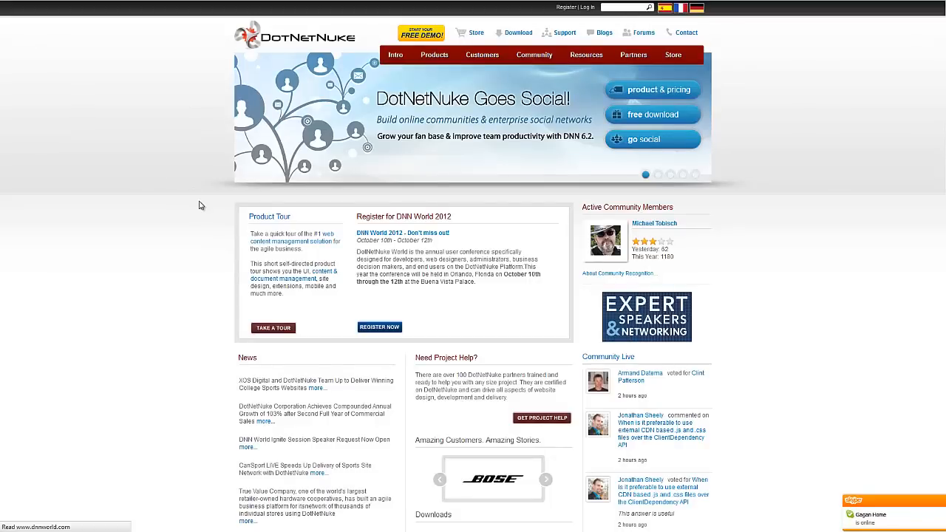
key("alt+Left")
scroll(255, 269, "up", 3)
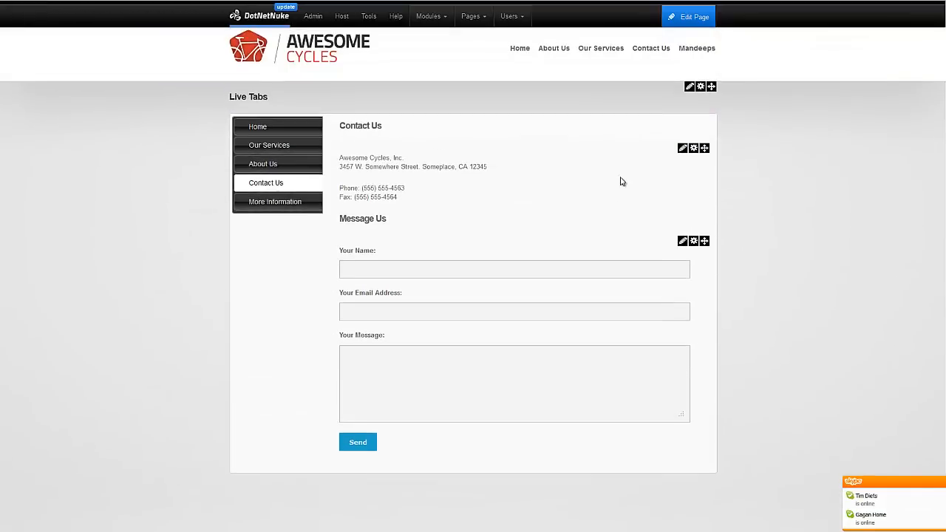
Enable the Fade effect in the Live Tabs options, save, and test it switching tabs.
mouse_move(688, 118)
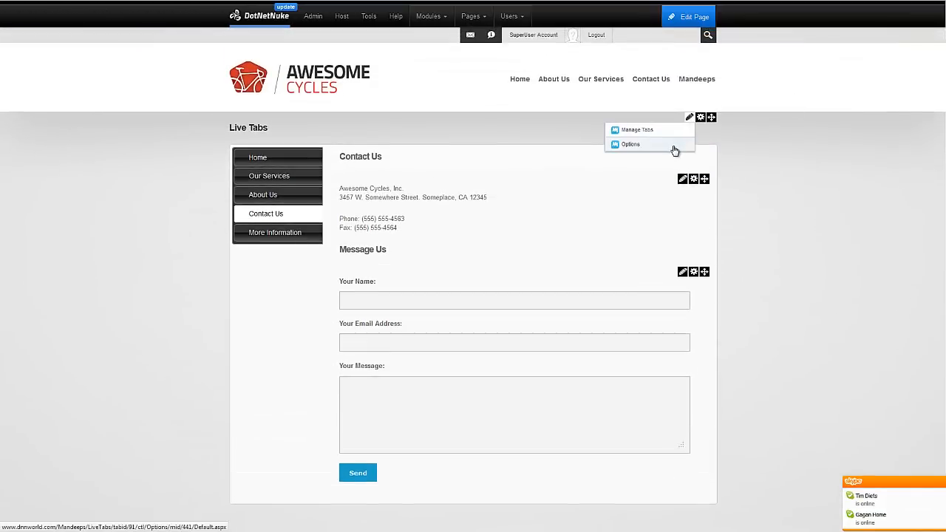
left_click(674, 149)
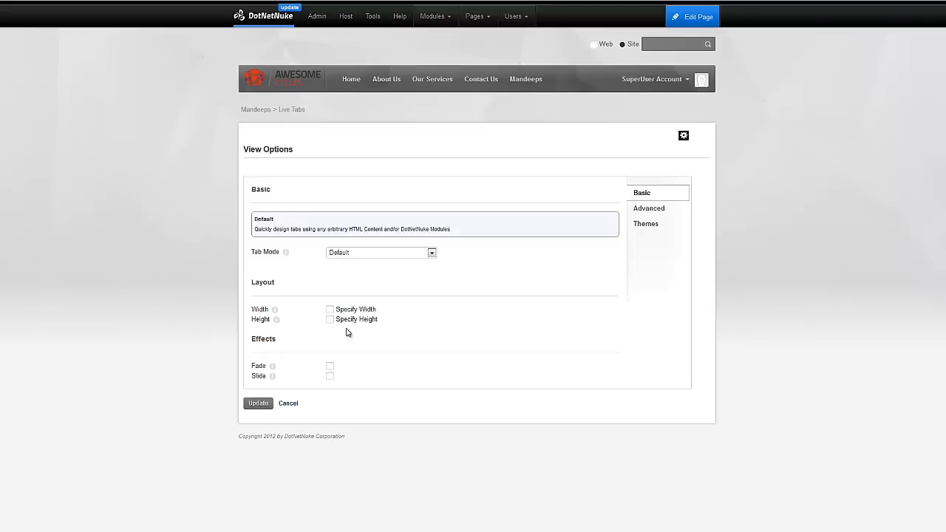
left_click(330, 368)
left_click(259, 403)
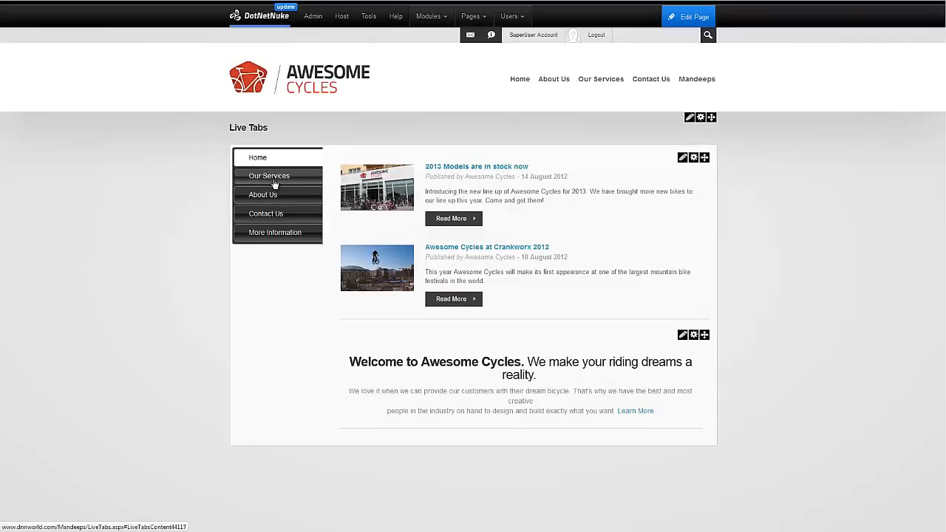
left_click(275, 183)
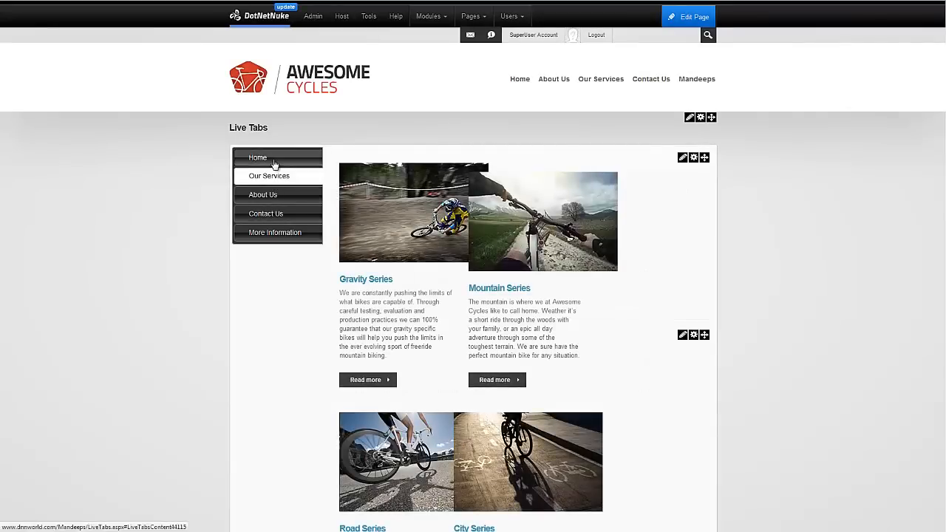
left_click(272, 159)
Tick Tabs Persistence in the Live Tabs advanced options and save.
mouse_move(697, 120)
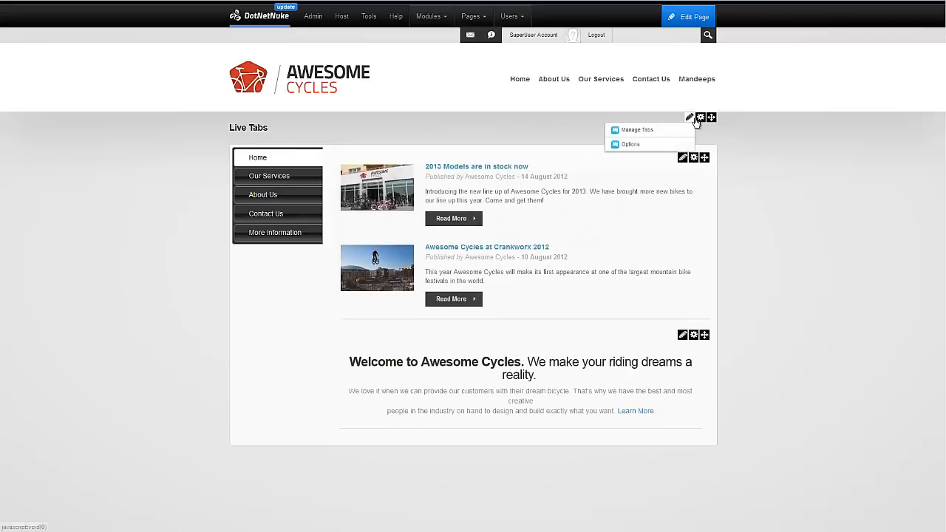
left_click(671, 144)
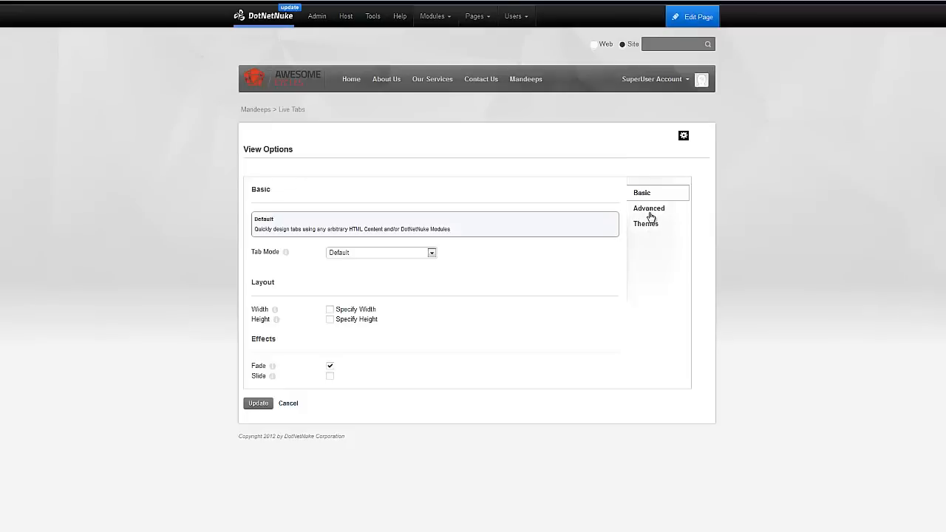
left_click(649, 210)
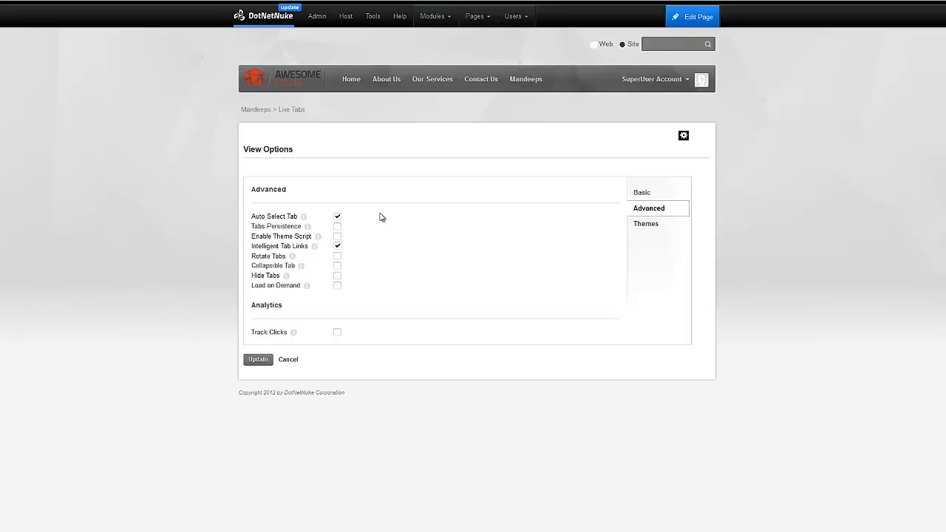
left_click(338, 227)
left_click(258, 360)
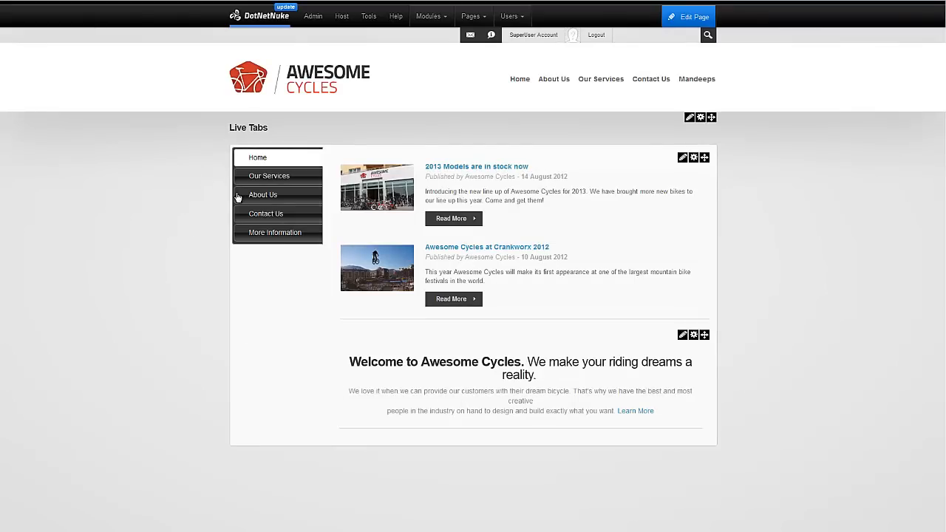
Cycle through the About Us, Contact Us and Our Services tabs, then visit Mandeeps and return to Live Tabs.
left_click(249, 195)
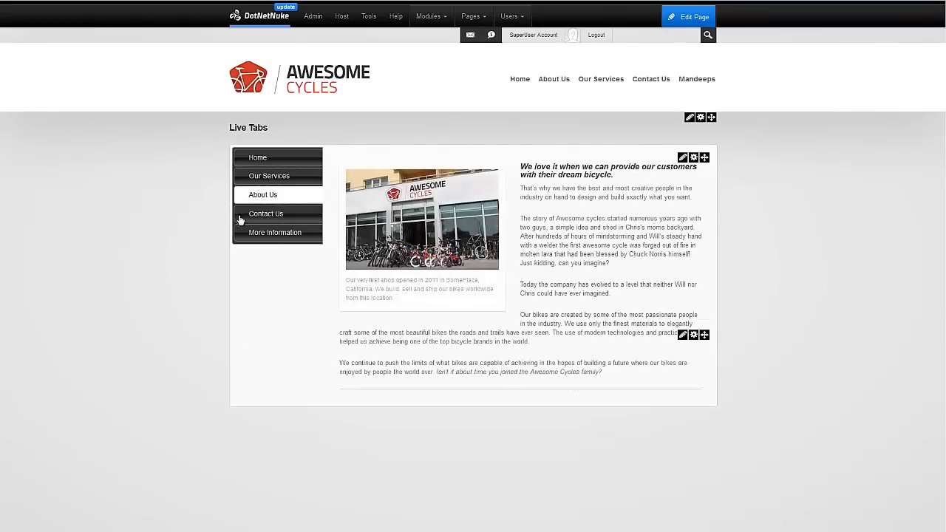
left_click(235, 215)
left_click(232, 177)
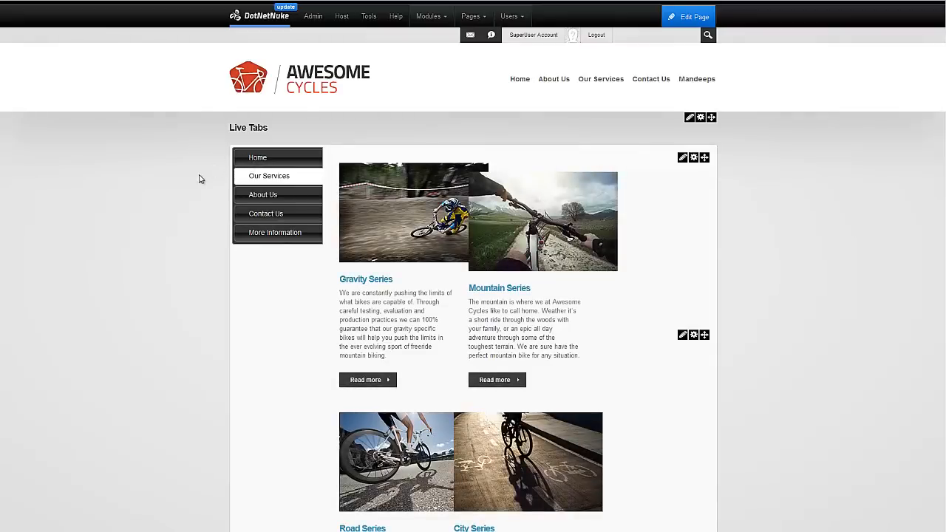
left_click(236, 201)
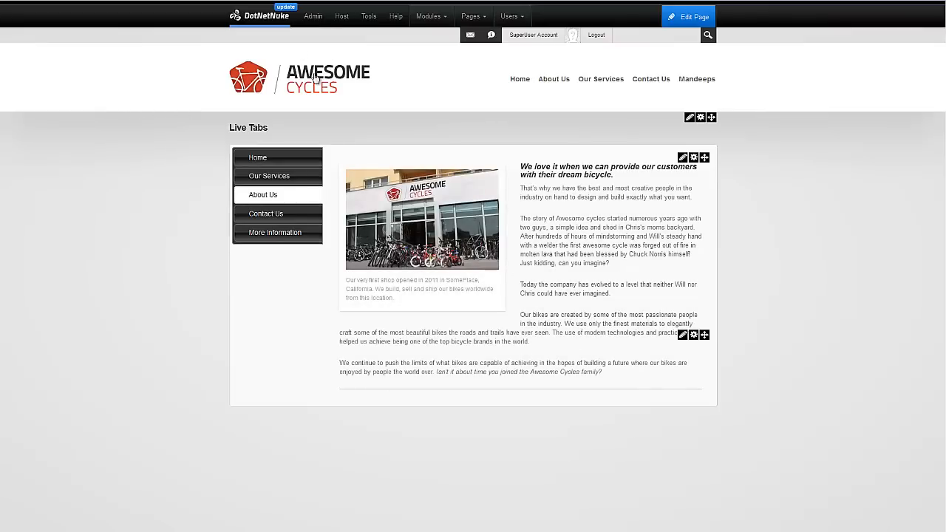
left_click(702, 79)
mouse_move(702, 82)
left_click(734, 109)
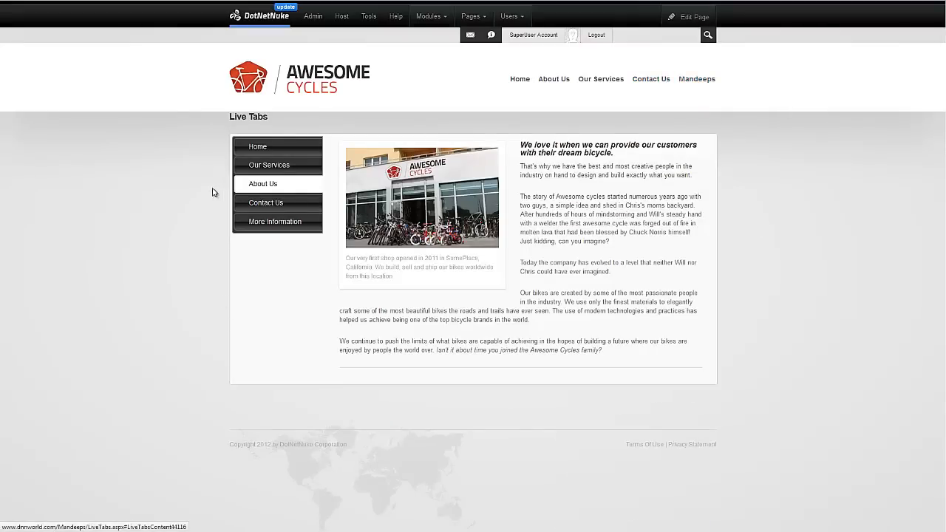
Select the Contact Us tab and reload the page to check it stays selected.
left_click(242, 210)
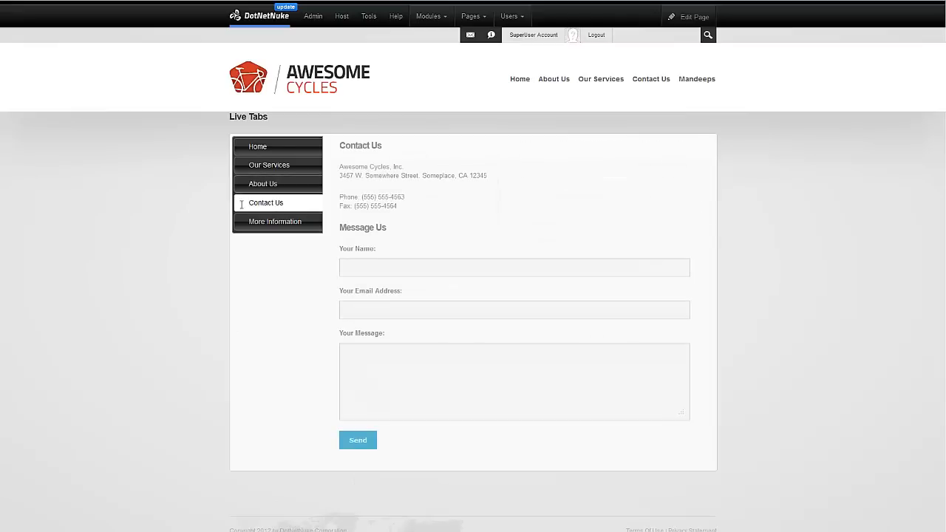
right_click(172, 218)
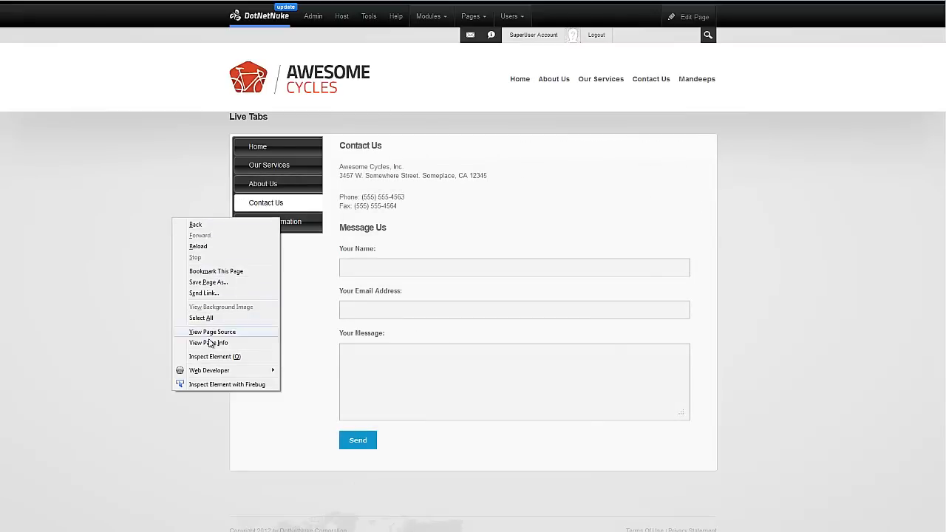
left_click(203, 247)
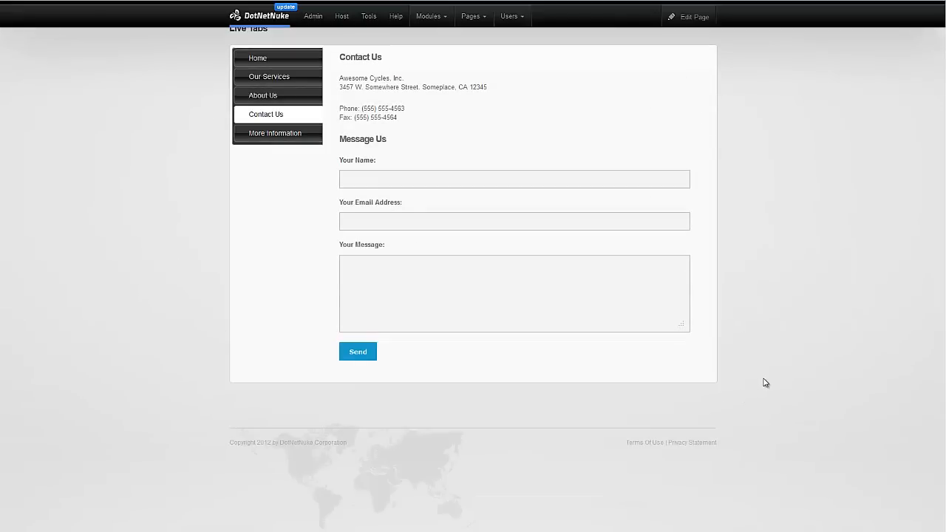
scroll(765, 382, "up", 2)
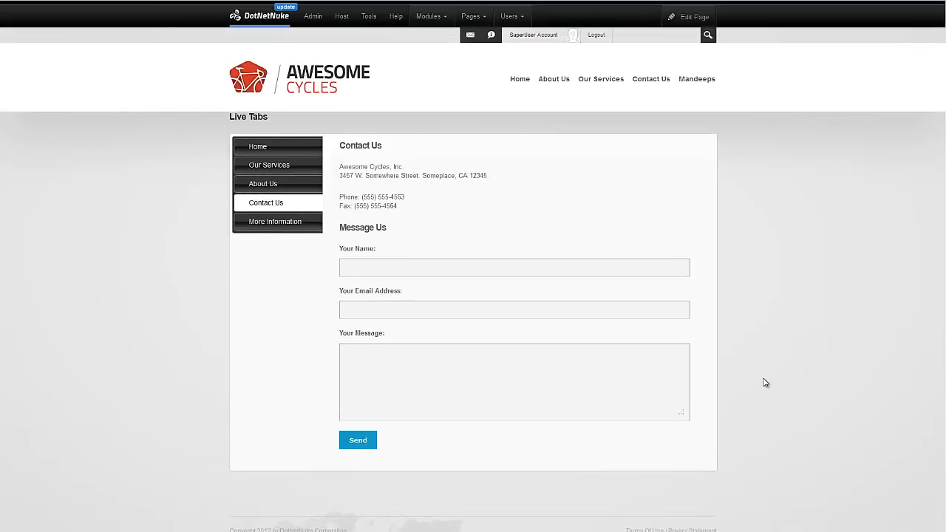